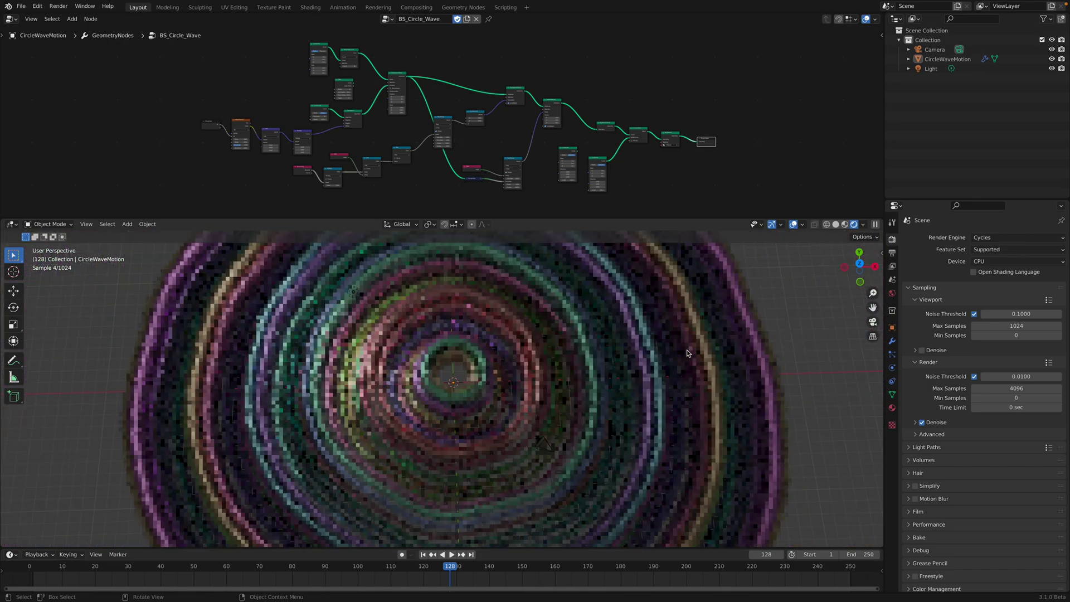
Play the animation, switch the viewport shading to Material Preview, and stop playback.
key("space")
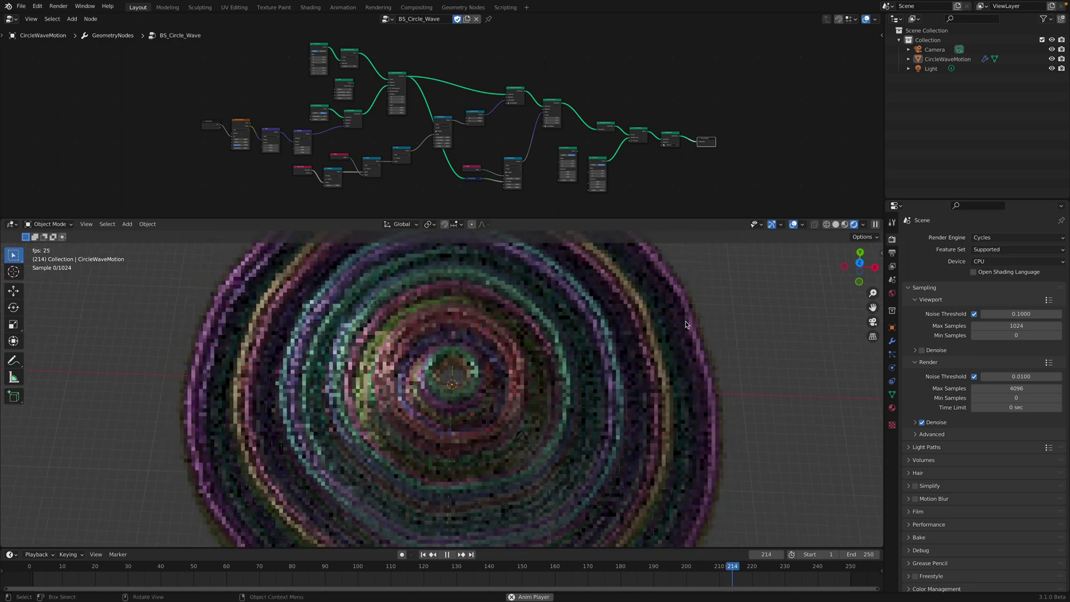
left_click(837, 225)
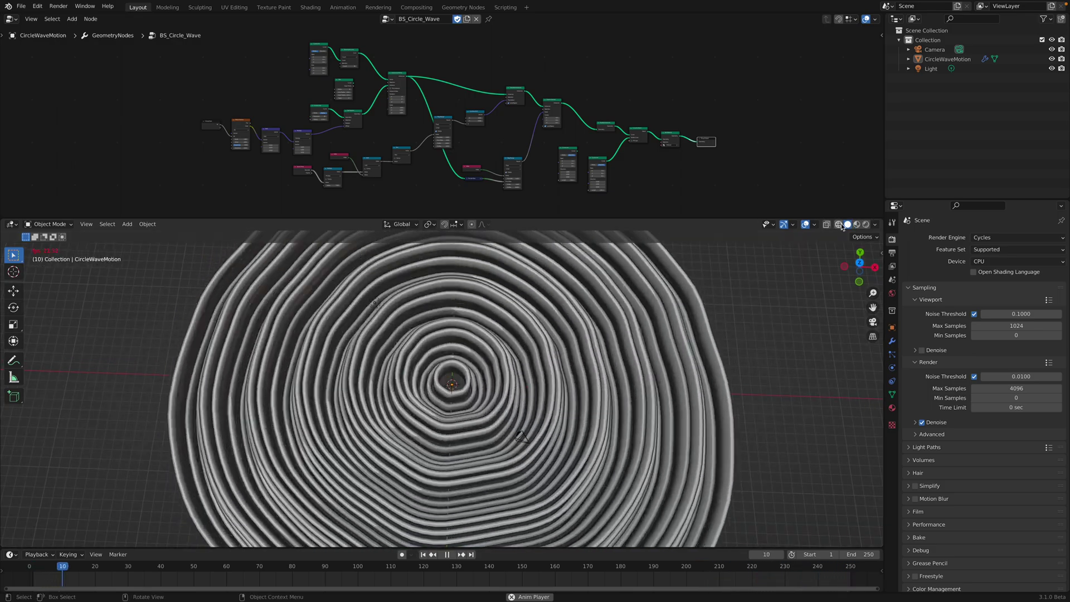
left_click(856, 224)
middle_click_drag(584, 396, 592, 378)
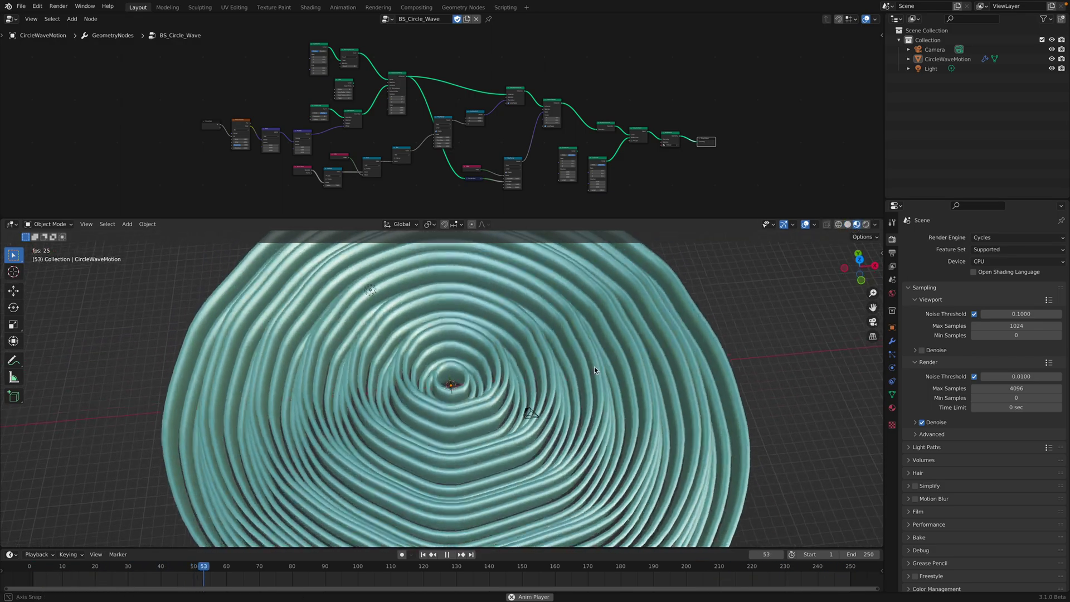
key("space")
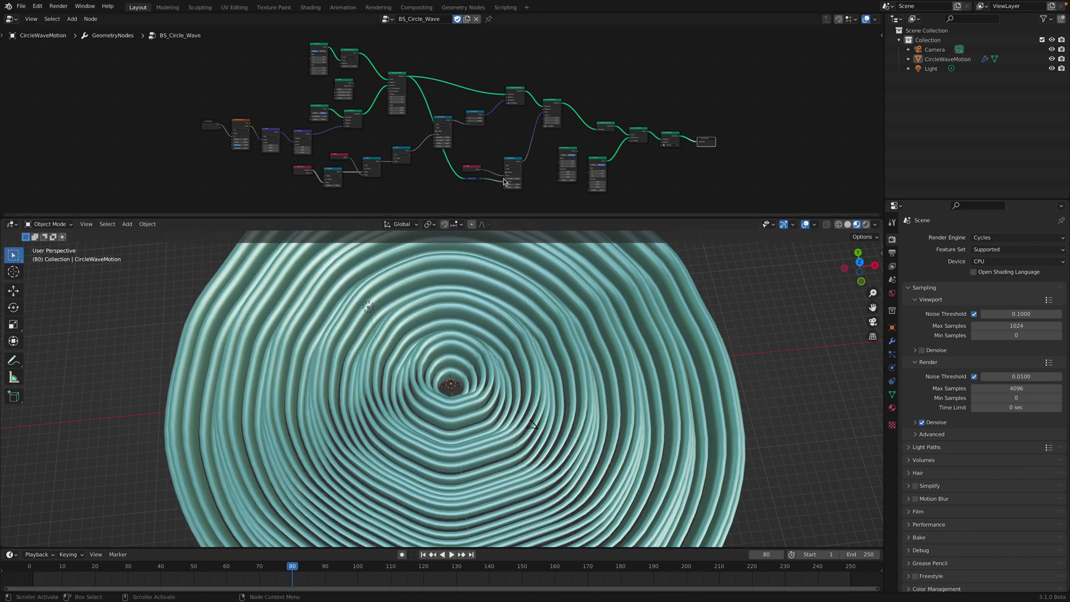
Enlarge the node editor in height and width, and move the Set Material node up slightly.
scroll(535, 198, "up", 1)
left_click_drag(581, 218, 580, 320)
scroll(581, 263, "up", 3)
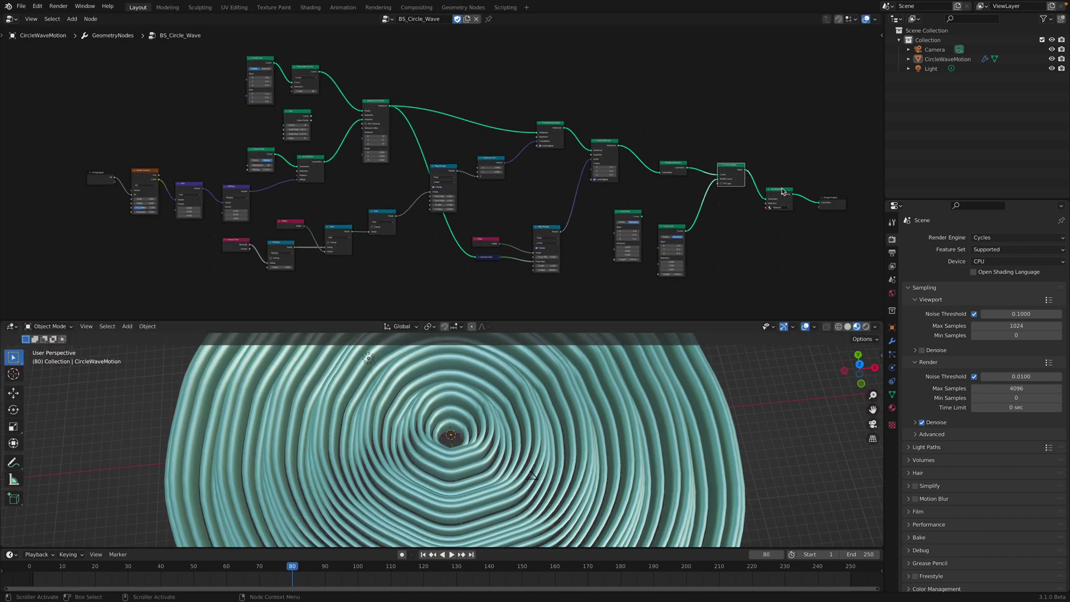
left_click_drag(783, 192, 783, 175)
scroll(828, 186, "up", 2)
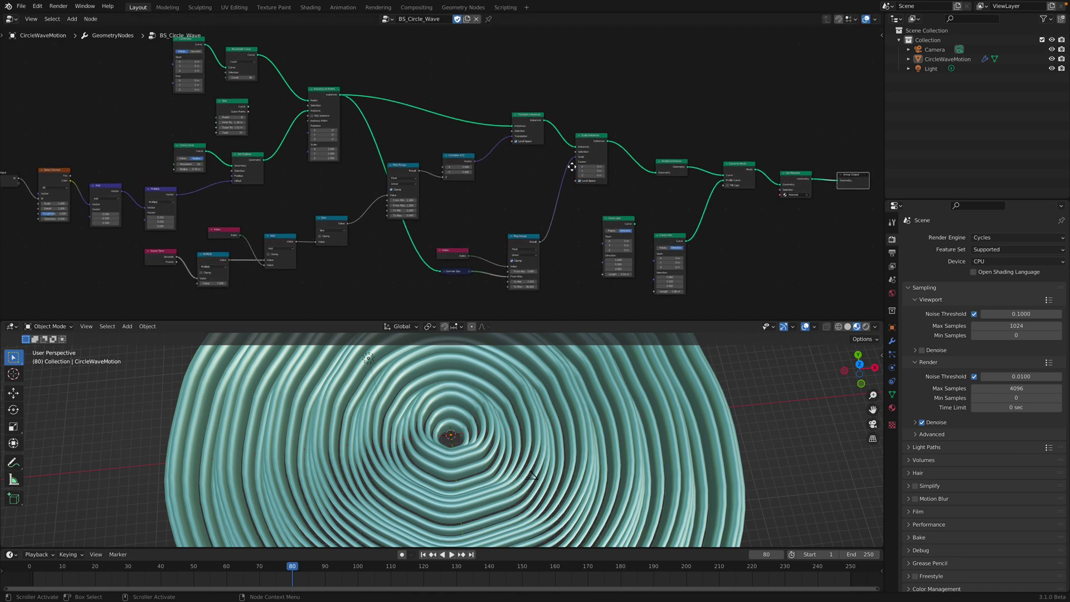
left_click_drag(886, 130, 975, 134)
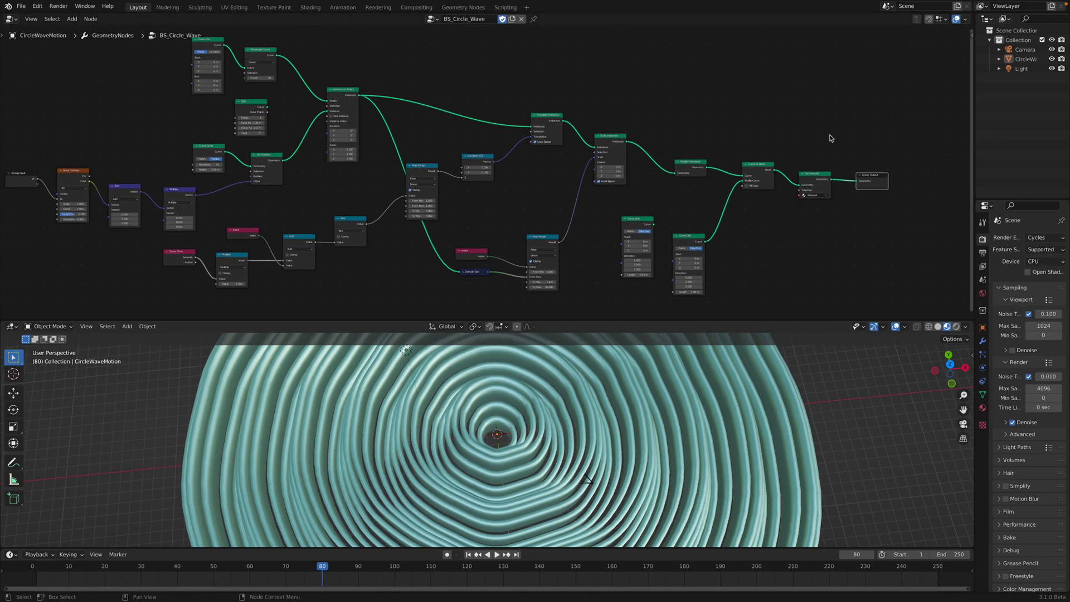
scroll(363, 188, "up", 3)
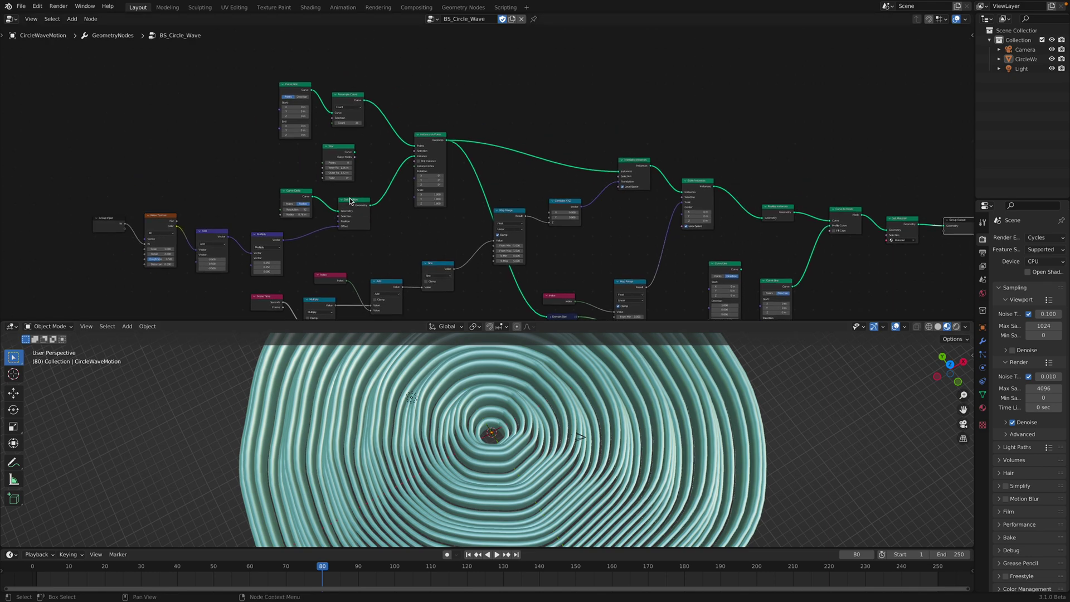
Reduce the node editor's height slightly to give the 3D viewport more room.
scroll(360, 142, "down", 2)
middle_click_drag(413, 144, 265, 102)
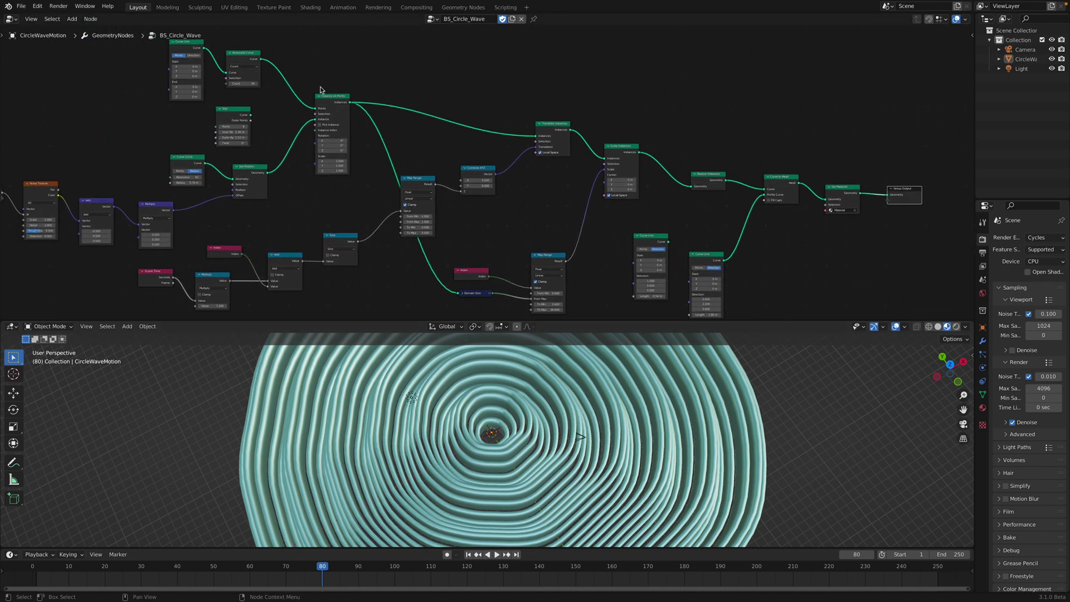
middle_click_drag(748, 175, 757, 198)
middle_click_drag(241, 128, 320, 139)
scroll(320, 139, "up", 3)
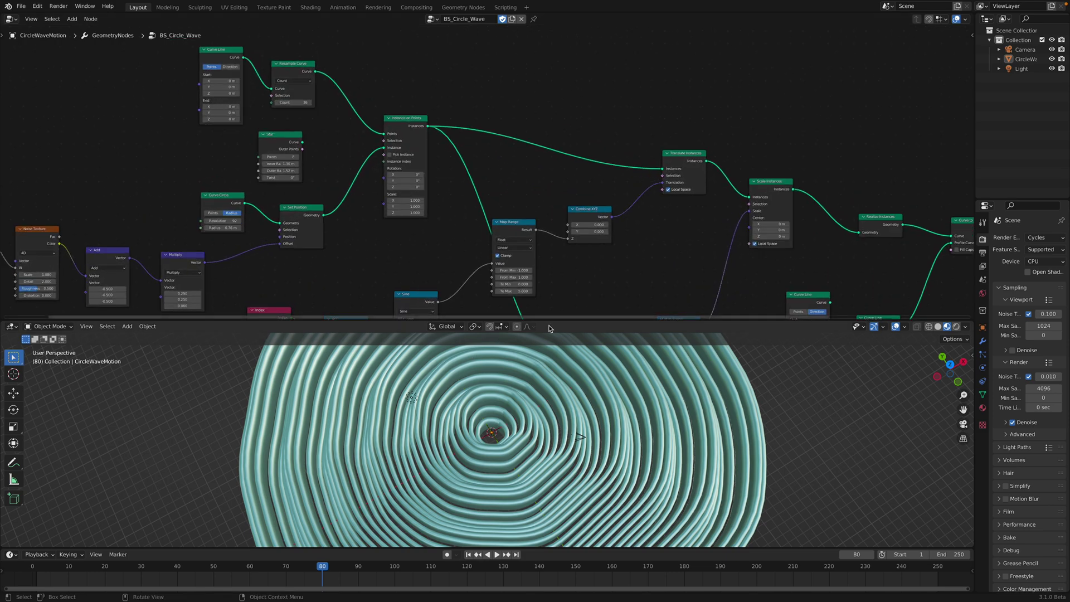
left_click_drag(556, 321, 556, 294)
scroll(275, 128, "up", 2)
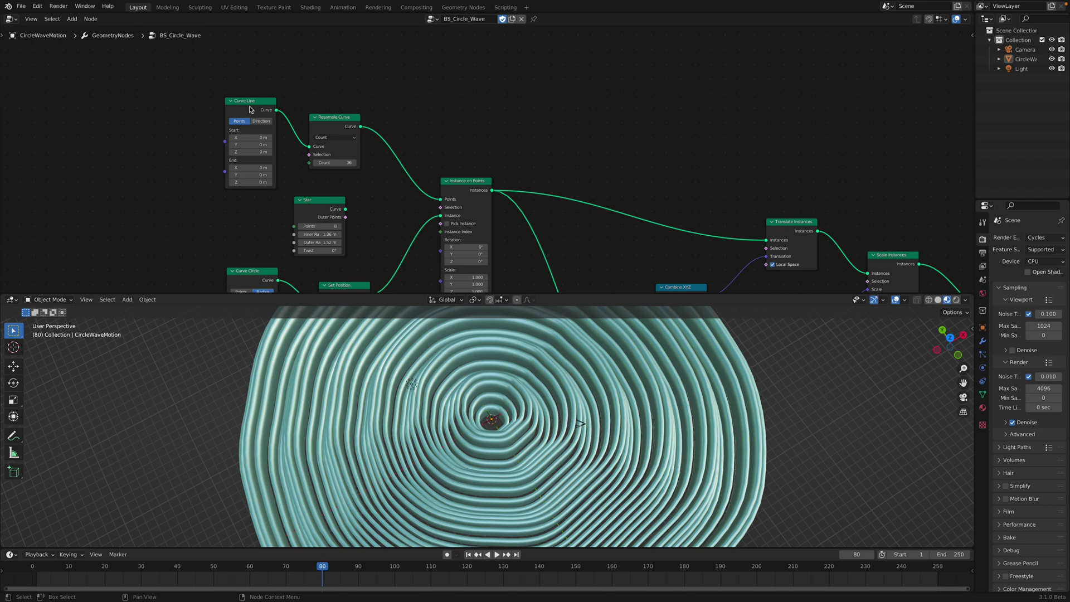
Reposition the Curve Line and Resample Curve nodes slightly within the node tree.
left_click_drag(251, 110, 234, 98)
scroll(463, 155, "up", 1)
middle_click_drag(459, 377, 429, 345)
left_click_drag(207, 87, 201, 89)
middle_click_drag(279, 141, 272, 114)
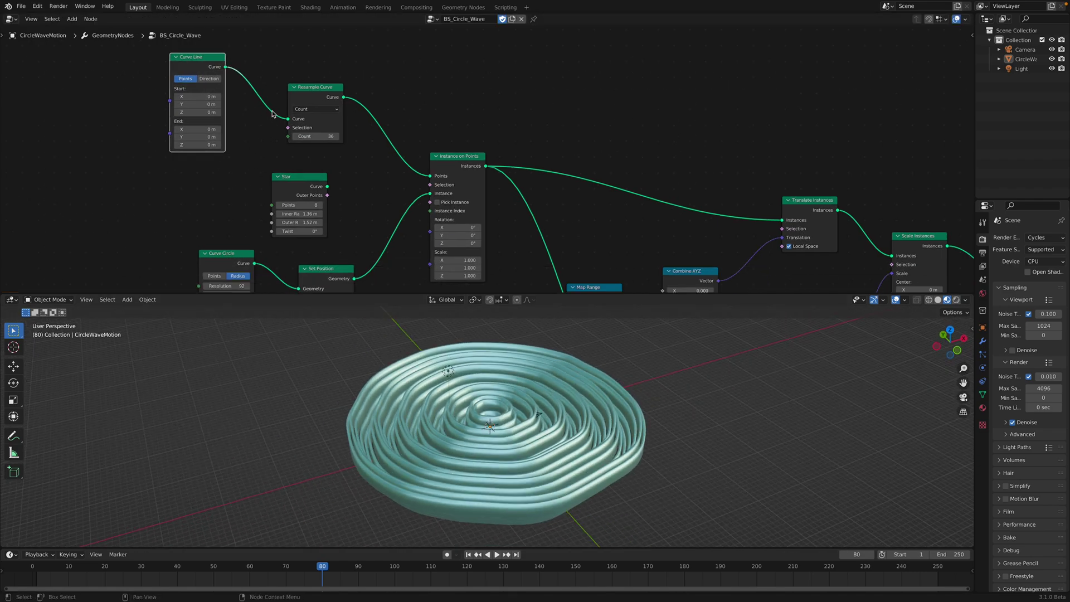
left_click_drag(310, 95, 303, 90)
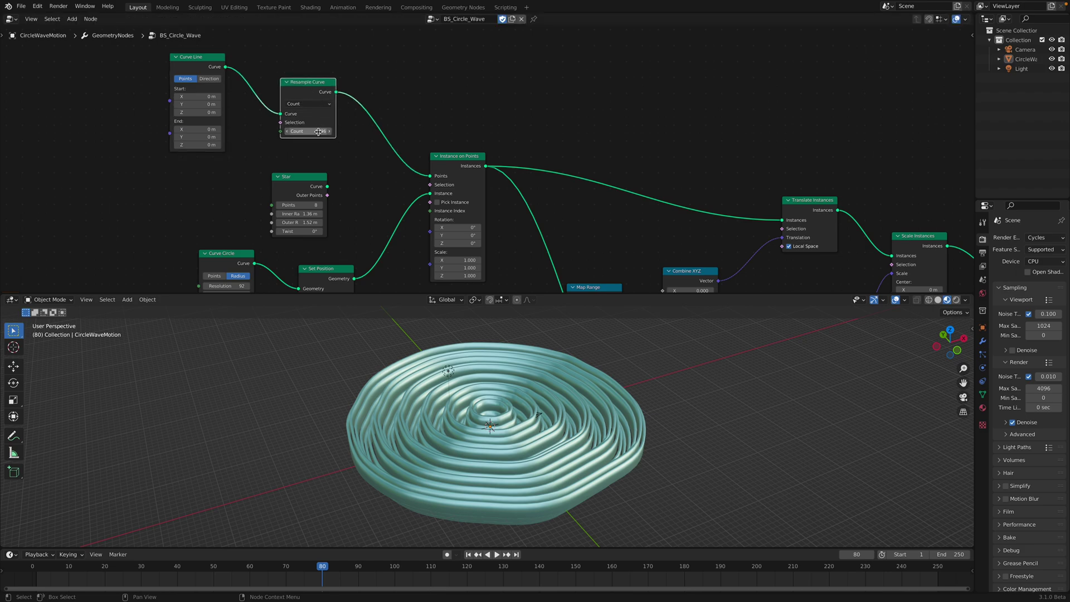
Try a Resample Curve count of 16, then raise it to 32.
type("16")
key("Return")
middle_click_drag(500, 418, 500, 463)
mouse_move(316, 132)
left_mouse_down("shift")
mouse_move(356, 132)
mouse_move(328, 131)
left_mouse_up("shift")
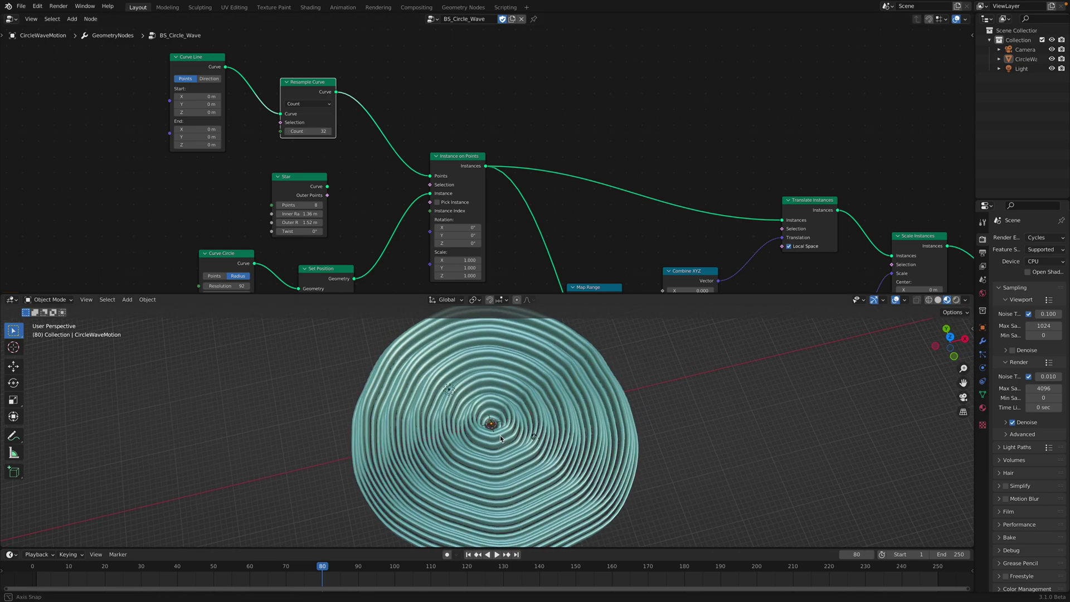
middle_click_drag(516, 450, 494, 398)
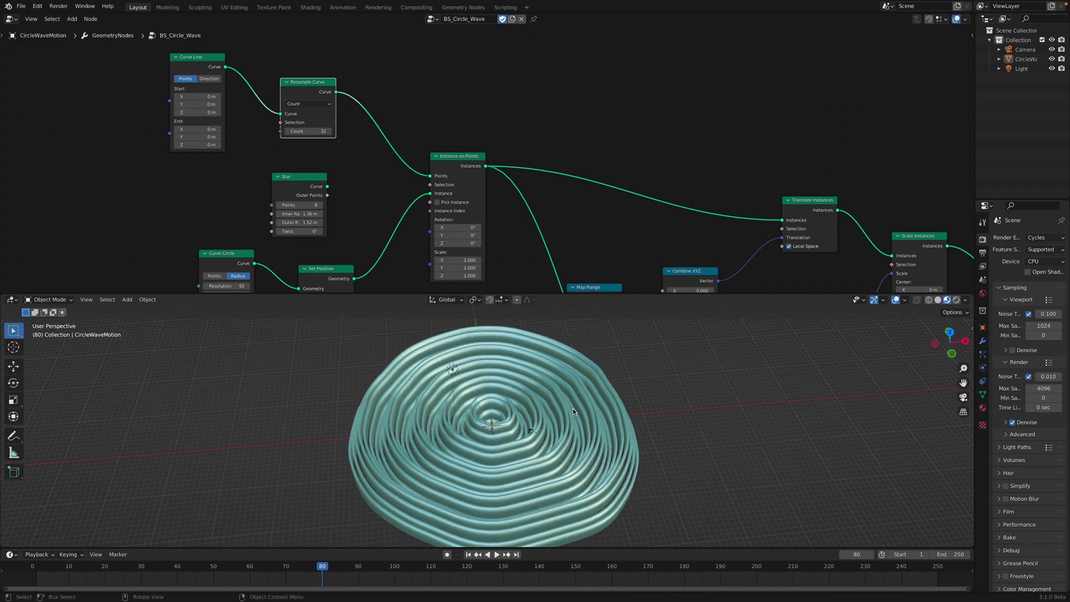
Play the wave animation to inspect the motion of the rings, then stop it.
key("space")
mouse_move(530, 468)
middle_mouse_down()
mouse_move(537, 392)
mouse_move(522, 479)
middle_mouse_up()
key("space")
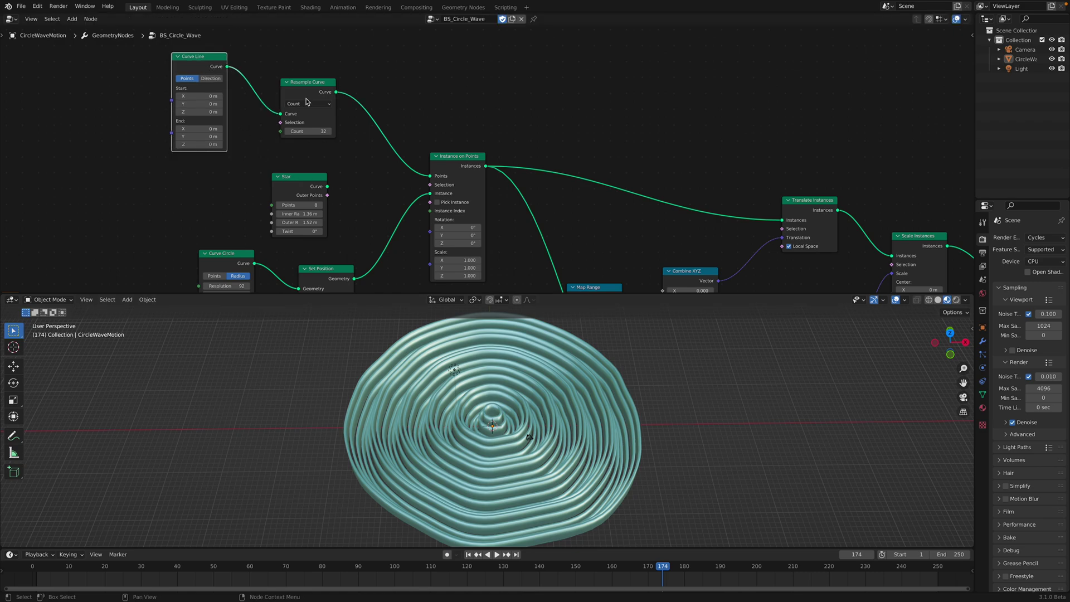
Try a Curve Line End Z of -32 m and play the animation to check the stacked rings.
middle_click_drag(306, 102, 586, 188)
middle_click_drag(357, 335, 334, 301)
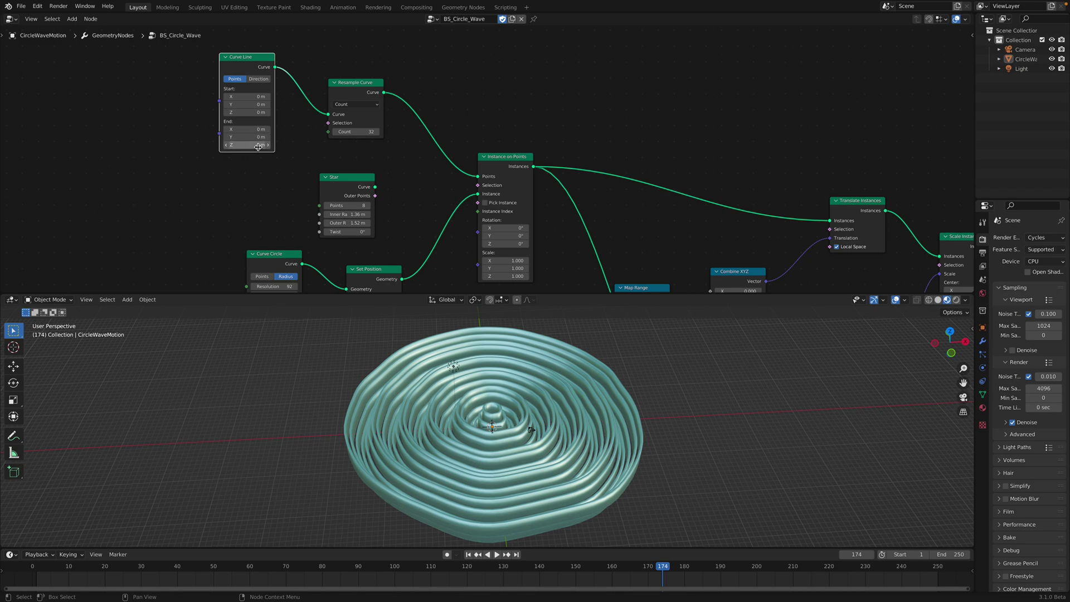
left_click_drag(252, 146, 219, 146)
middle_click_drag(585, 458, 537, 360, "shift")
key("space")
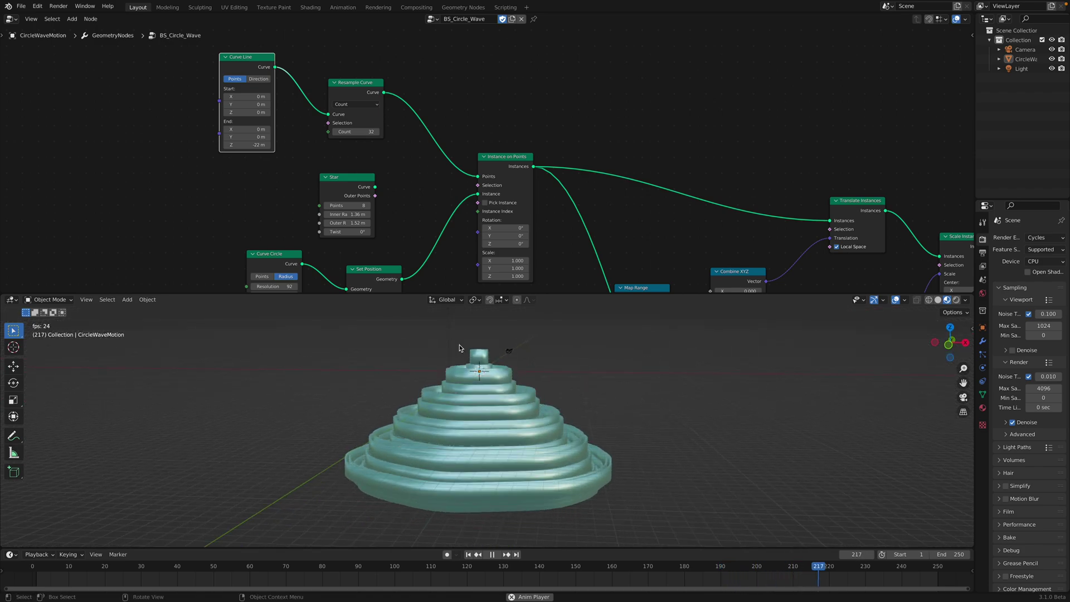
key("space")
Try a positive End Z on the Curve Line and play the animation to check the upward-opening shape.
left_click_drag(250, 146, 323, 146)
middle_click_drag(480, 393, 544, 478, "shift")
key("space")
scroll(490, 433, "up", 1)
scroll(504, 425, "up", 2)
key("space")
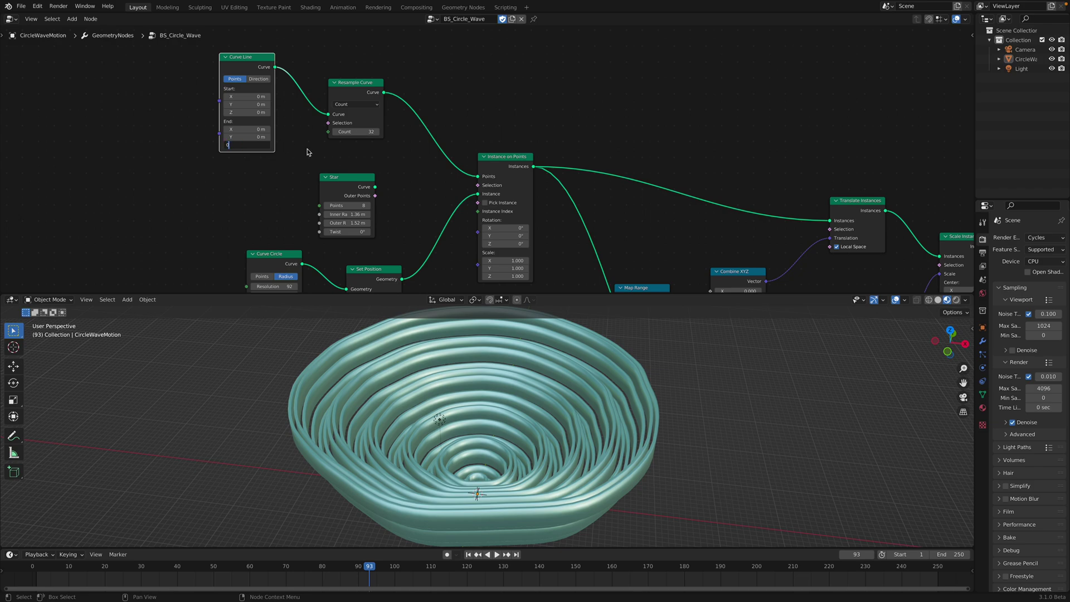
Reset the Curve Line's End Z to 0 m and save the file.
key("Return")
left_click_drag(253, 66, 260, 70)
key("ctrl+s")
Mute the Translate Instances node to flatten the rings, and save the file.
scroll(486, 136, "down", 2)
middle_click_drag(484, 132, 416, 87)
middle_click_drag(669, 211, 570, 196)
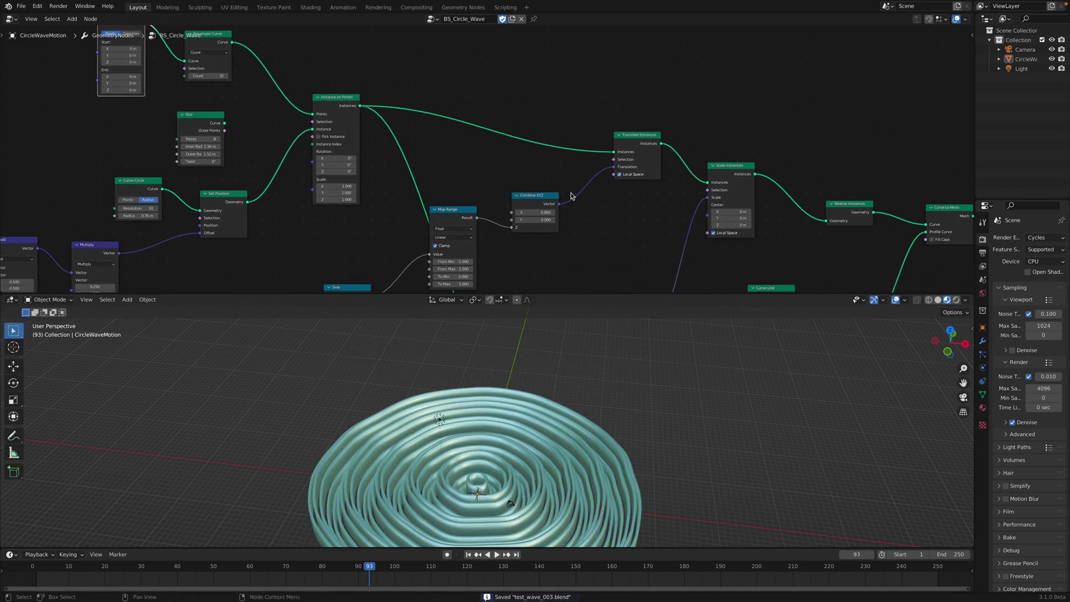
middle_click_drag(623, 368, 629, 415)
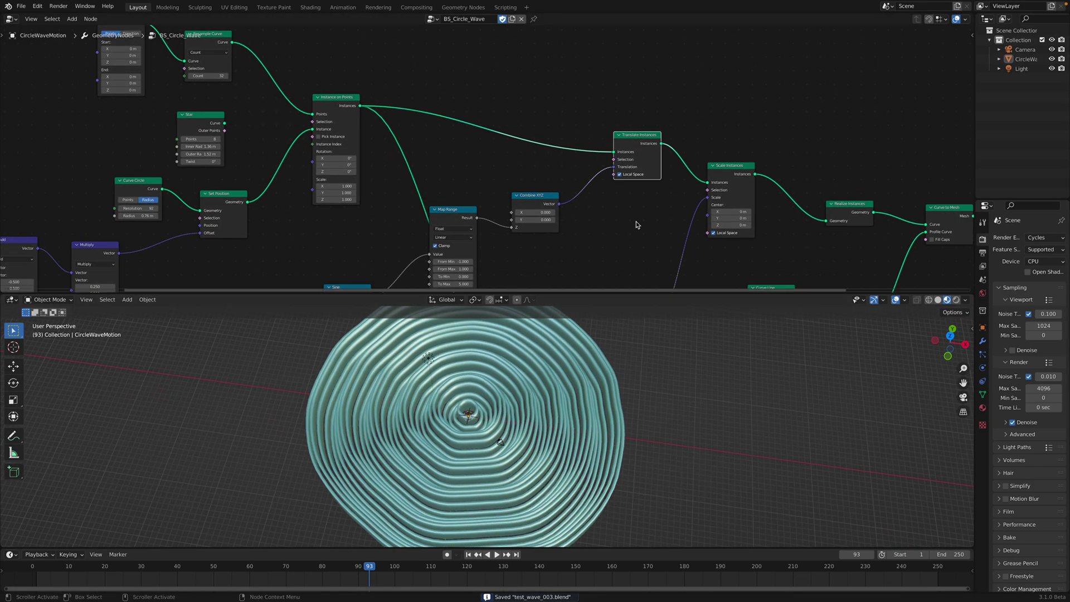
left_click_drag(640, 145, 637, 136)
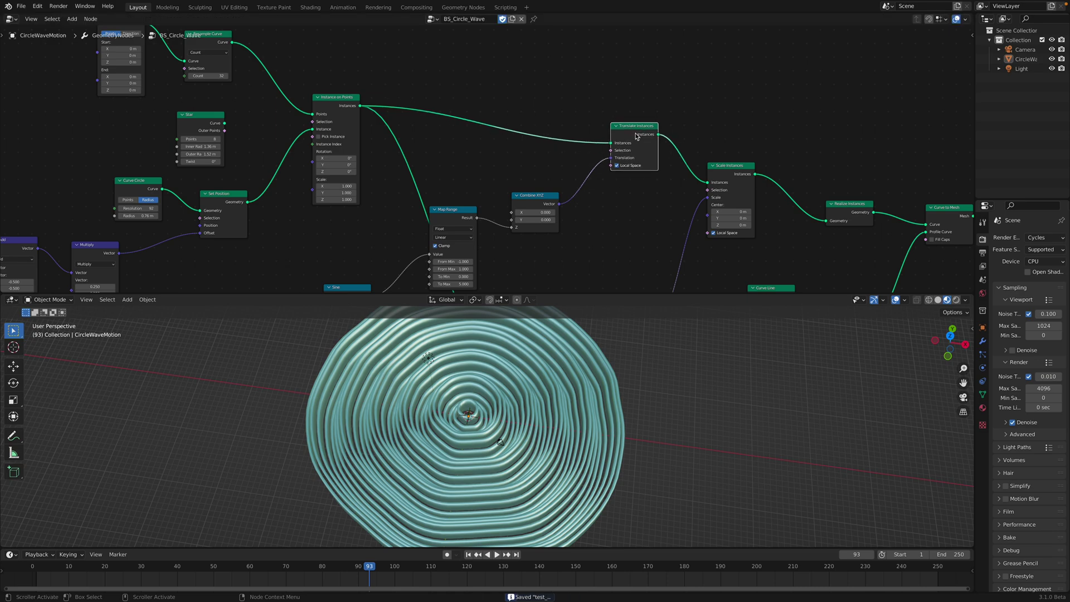
key("m")
middle_click_drag(578, 367, 511, 385)
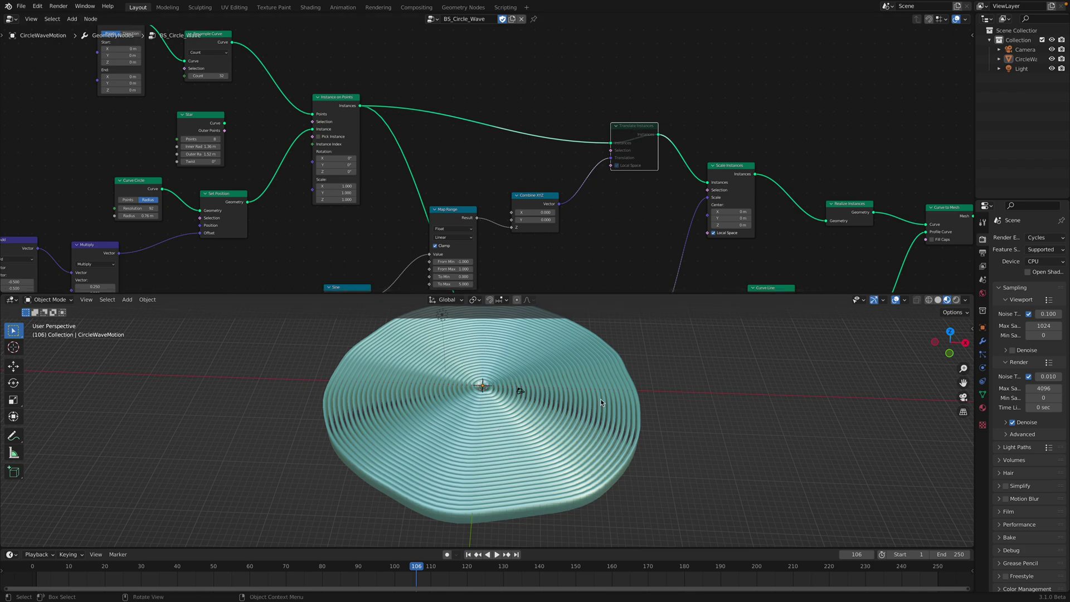
middle_click_drag(600, 399, 563, 426)
middle_click_drag(292, 124, 367, 173)
key("ctrl+s")
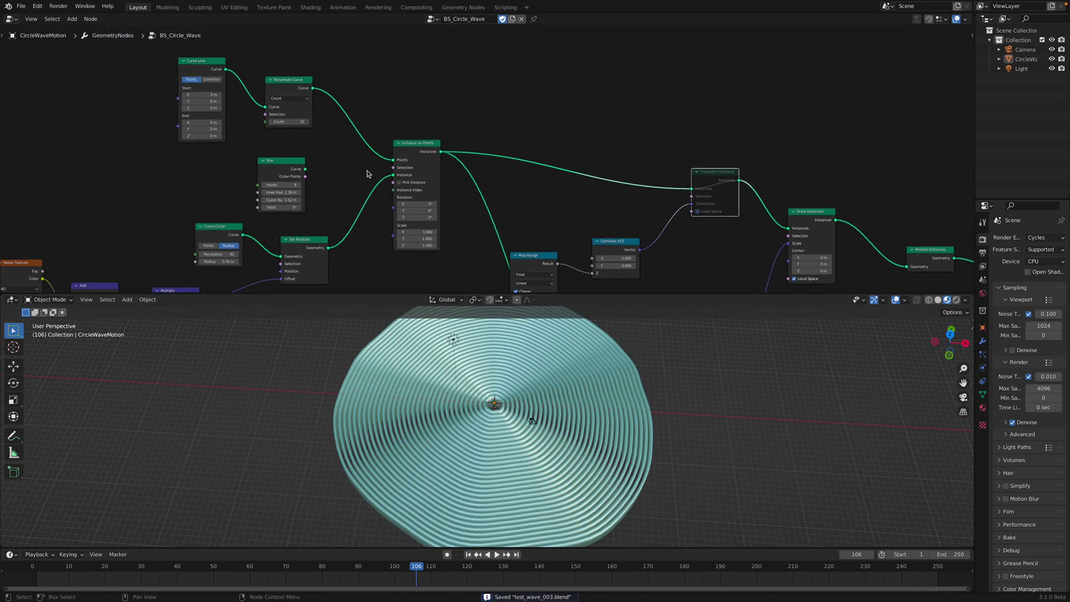
Rearrange the Star, Instance on Points, Curve Line and Resample Curve nodes for more spacing.
scroll(367, 174, "up", 1)
left_click_drag(273, 166, 296, 158)
middle_click_drag(319, 159, 360, 159)
left_click_drag(446, 143, 446, 131)
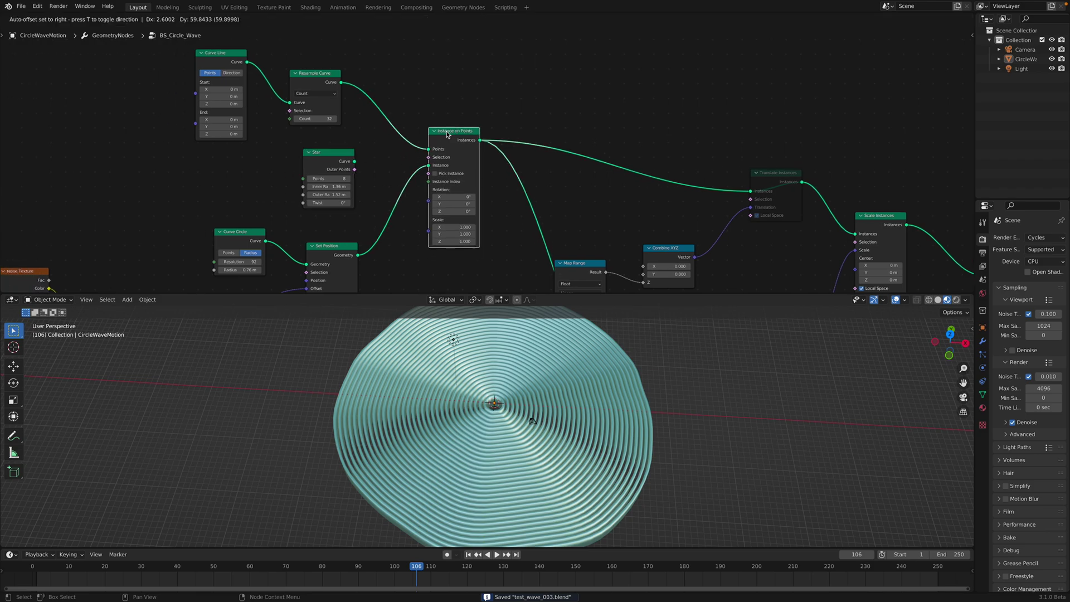
middle_click_drag(447, 134, 486, 156)
left_click_drag(268, 79, 280, 69)
left_click_drag(345, 98, 350, 89)
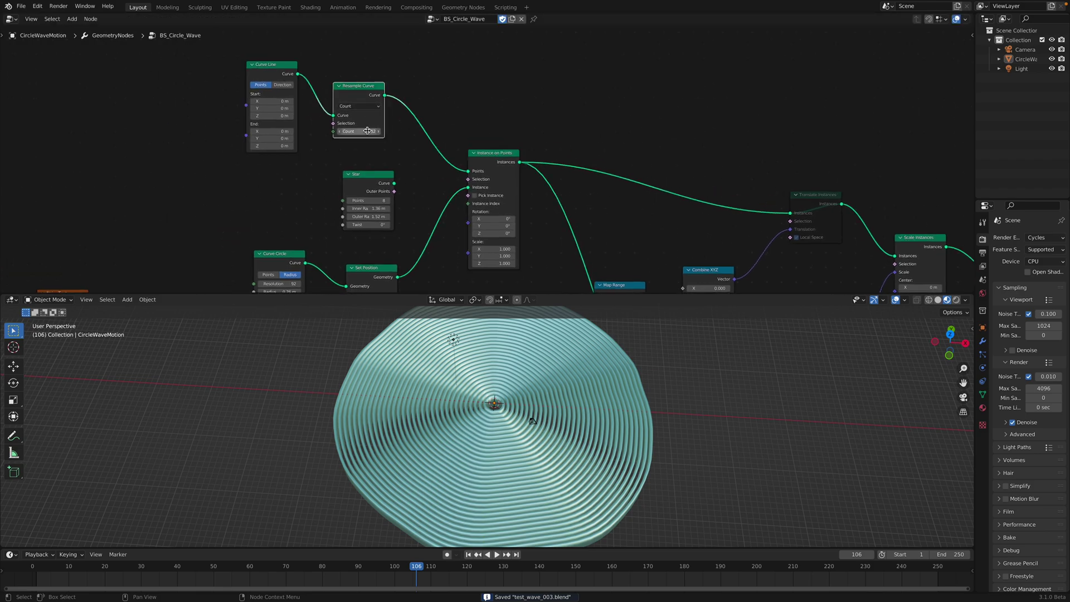
Set the Resample Curve count to 24 and move the Instance on Points node up slightly.
type("24")
key("Return")
left_click_drag(498, 159, 500, 140)
middle_click_drag(435, 149, 499, 186)
scroll(500, 186, "up", 3)
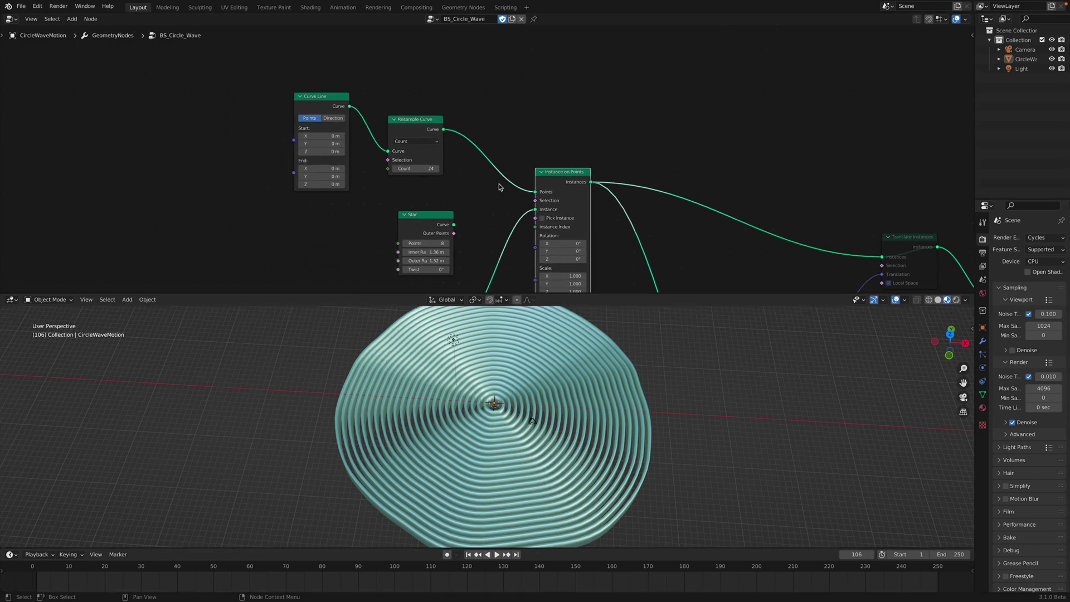
Adjust the positions of the Resample Curve and Curve Line nodes above the Star node.
left_click_drag(399, 110, 420, 93)
left_click_drag(302, 91, 306, 89)
left_click_drag(407, 111, 406, 107)
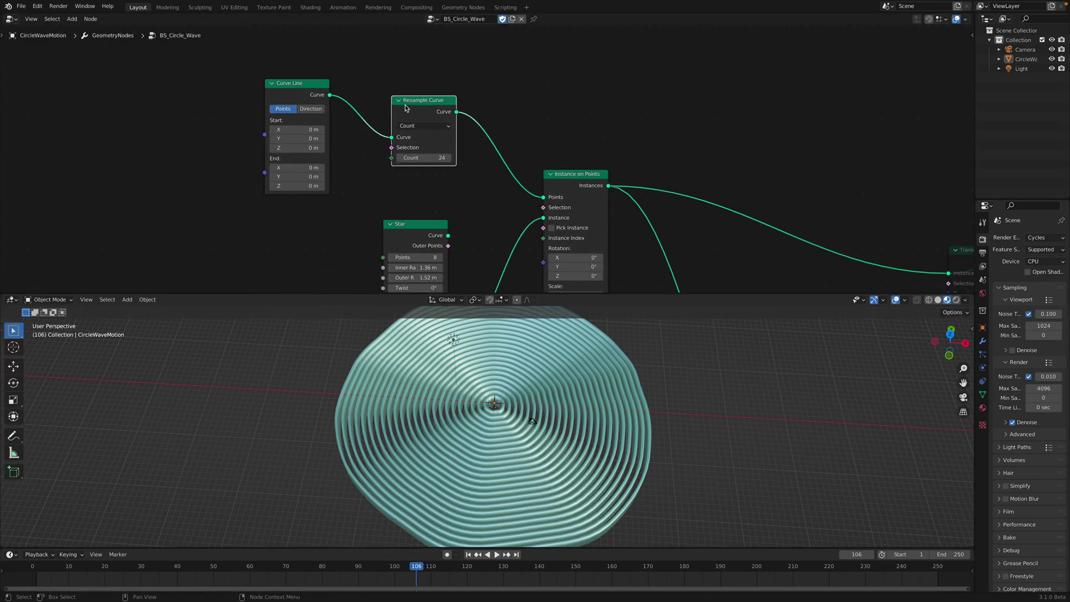
middle_click_drag(540, 206, 530, 170)
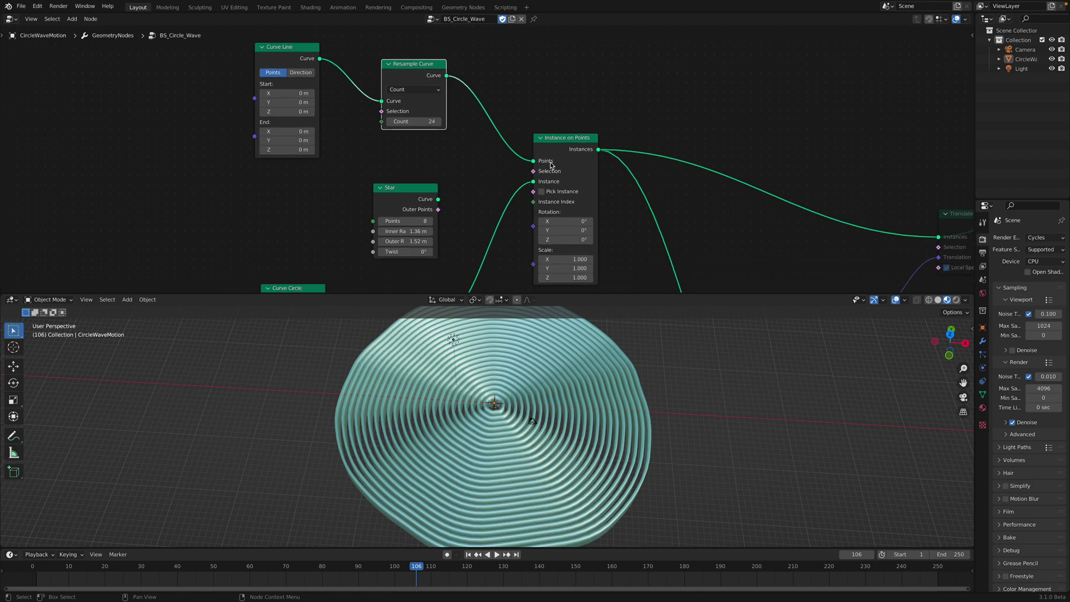
Move both Map Range nodes, the Scale Instances node and the Index node feeding the second Map Range upward.
middle_click_drag(617, 243, 489, 145)
left_click_drag(589, 242, 613, 177)
middle_click_drag(701, 183, 519, 171)
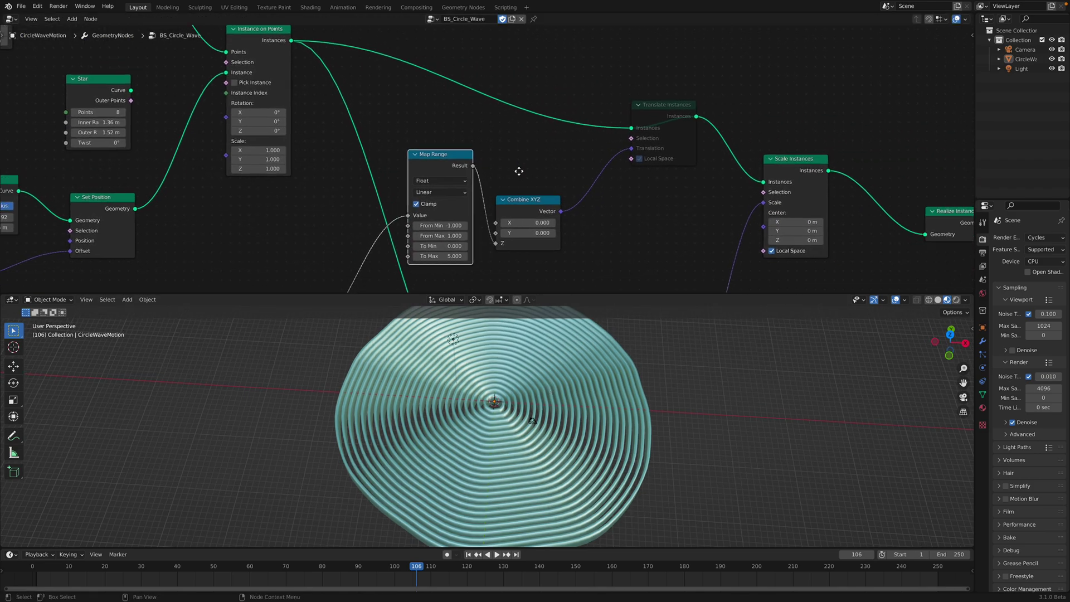
left_click_drag(801, 163, 805, 147)
scroll(683, 239, "down", 3)
middle_click_drag(683, 238, 693, 127)
left_click_drag(630, 207, 658, 137)
left_click_drag(533, 228, 574, 152)
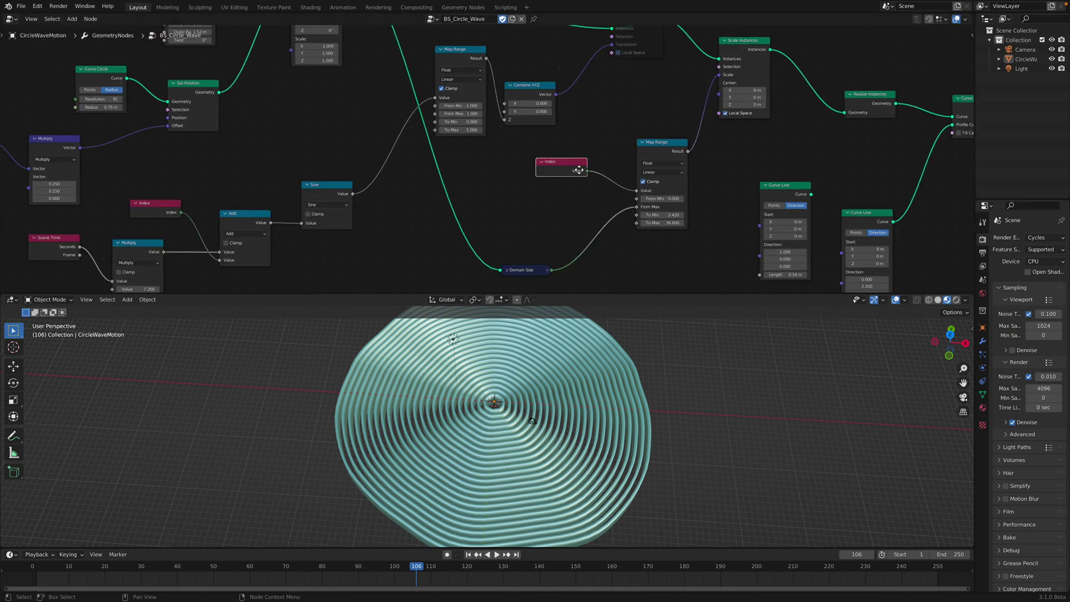
middle_click_drag(574, 153, 578, 178)
Move the unconnected Star node slightly up and away from the Instance on Points node.
scroll(579, 178, "down", 3)
middle_click_drag(341, 50, 552, 169)
scroll(487, 136, "up", 3)
left_click_drag(502, 164, 489, 154)
middle_click_drag(490, 203, 506, 152)
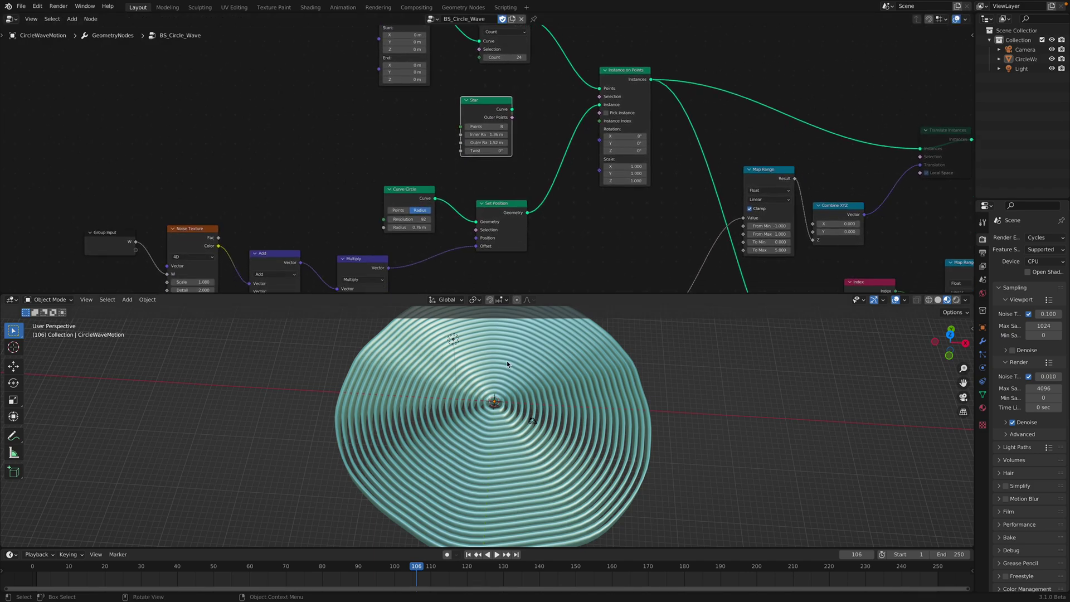
In top view, connect the Curve Circle's Curve output directly to the Instance input of Instance on Points, bypassing Set Position.
middle_click_drag(506, 360, 517, 377)
left_click(949, 339)
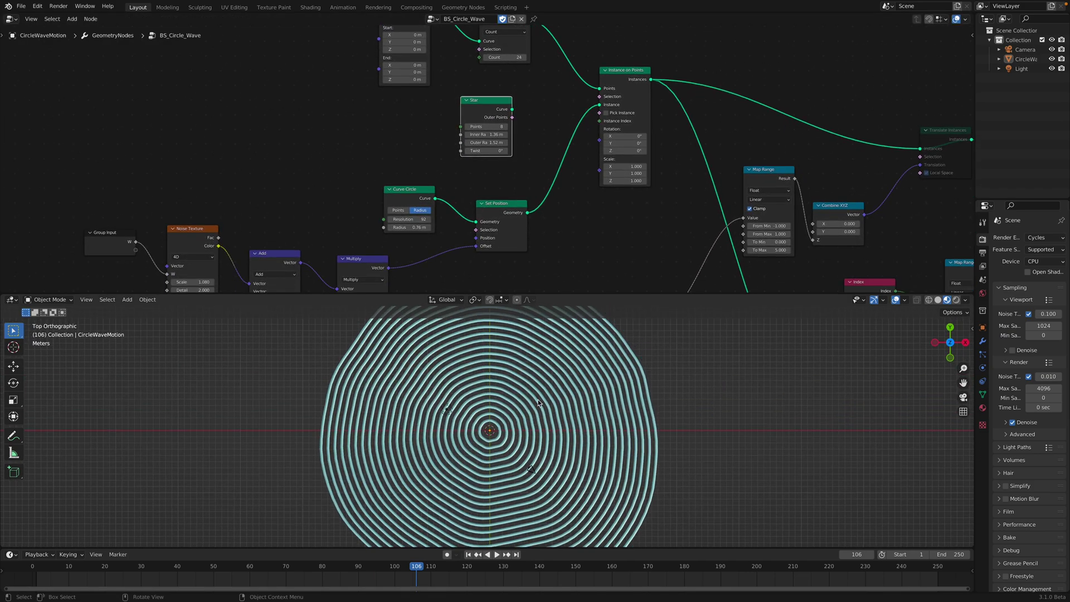
middle_click_drag(419, 182, 435, 160)
left_click_drag(431, 175, 437, 173)
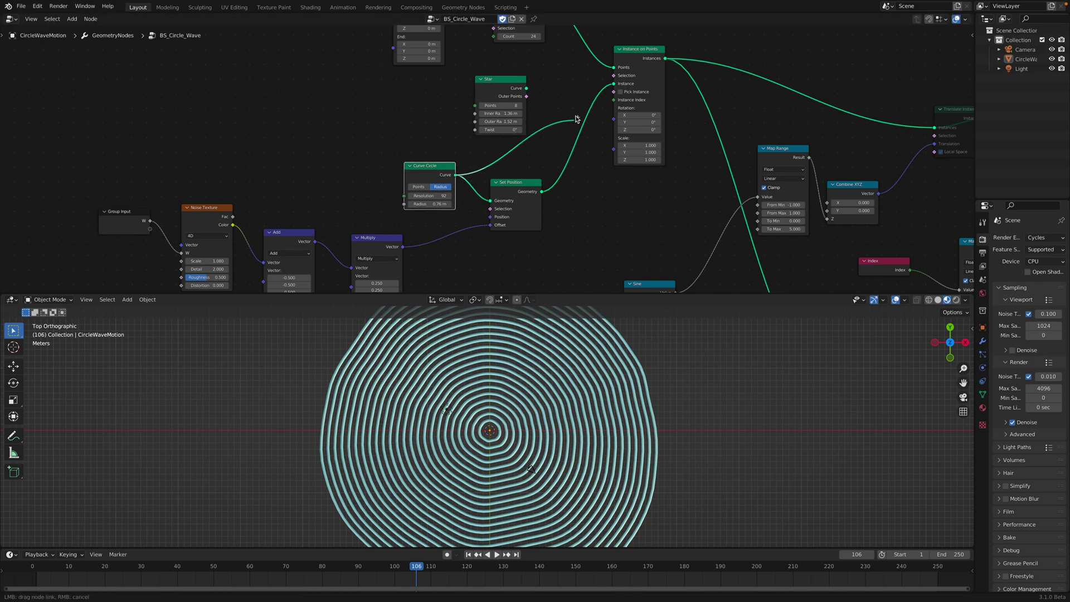
left_click_drag(611, 86, 612, 84)
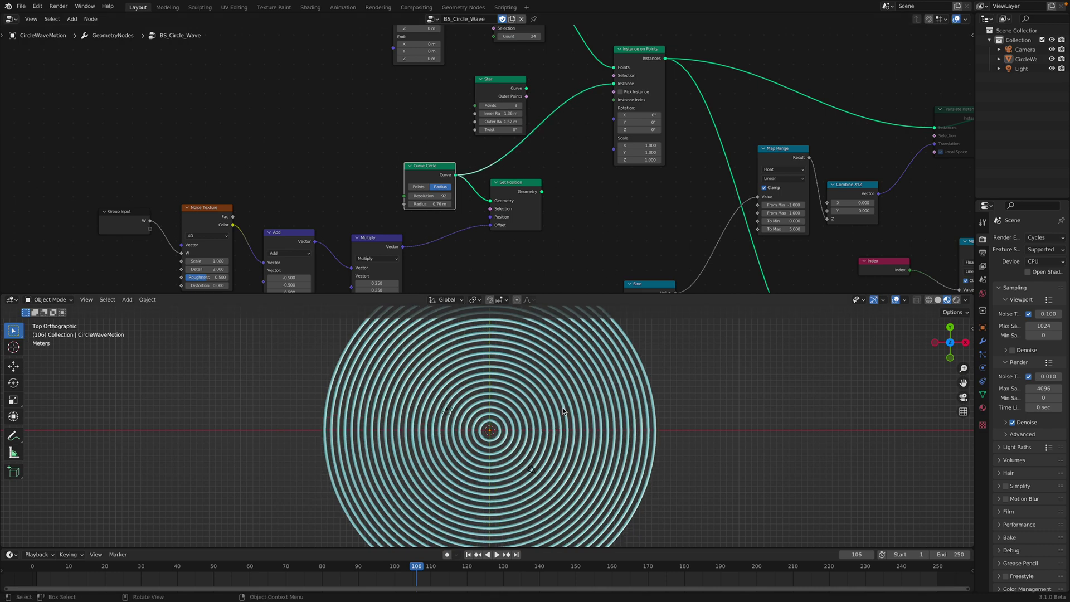
Connect the Star's Curve output to the Instance input of Instance on Points and set 12 points, inner radius 1.76 m, outer radius 1.58 m.
middle_click_drag(563, 408, 542, 355)
middle_click_drag(505, 441, 476, 392)
scroll(595, 376, "up", 2)
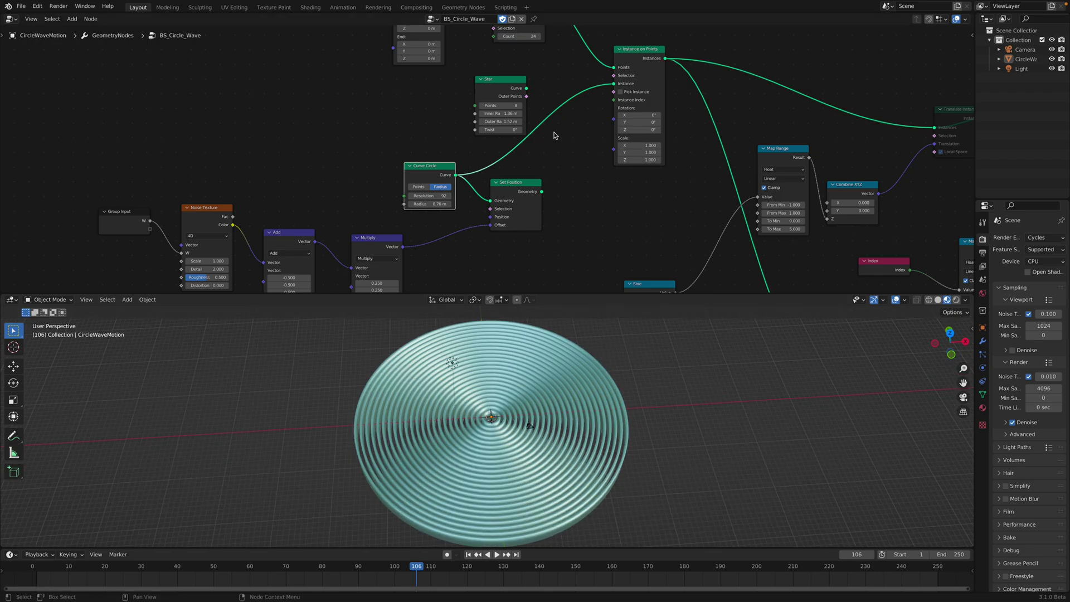
left_click_drag(518, 90, 471, 85)
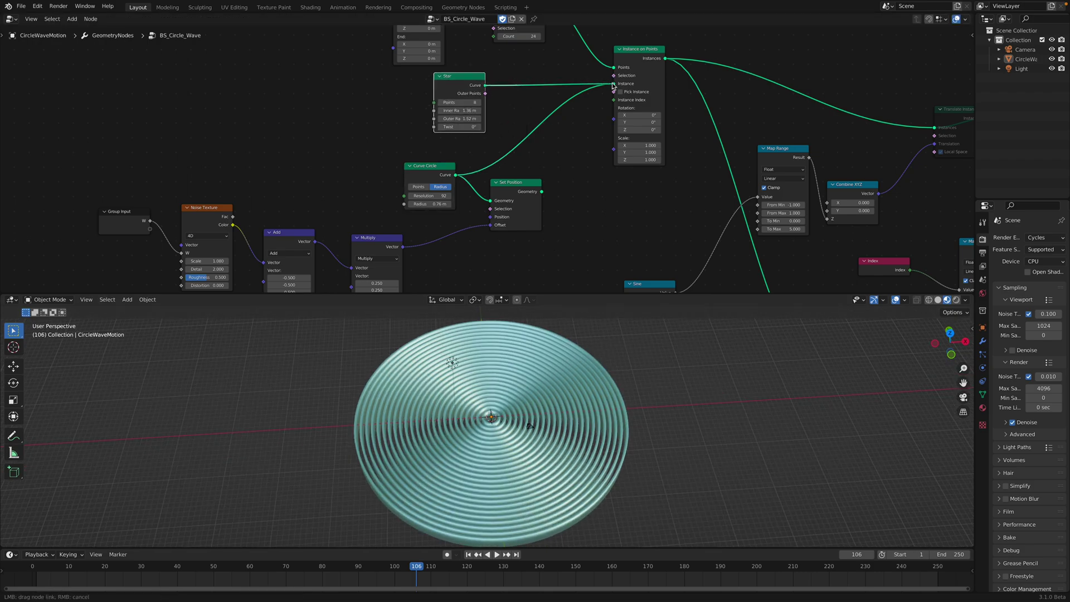
left_click_drag(612, 87, 613, 84)
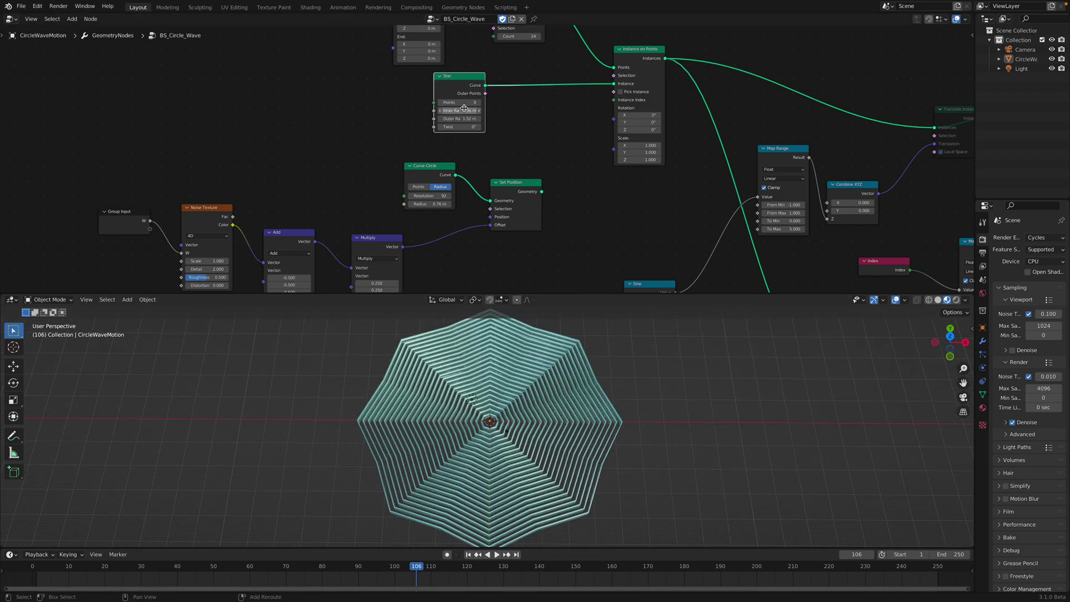
left_click_drag(464, 110, 486, 110)
left_click_drag(466, 119, 475, 102)
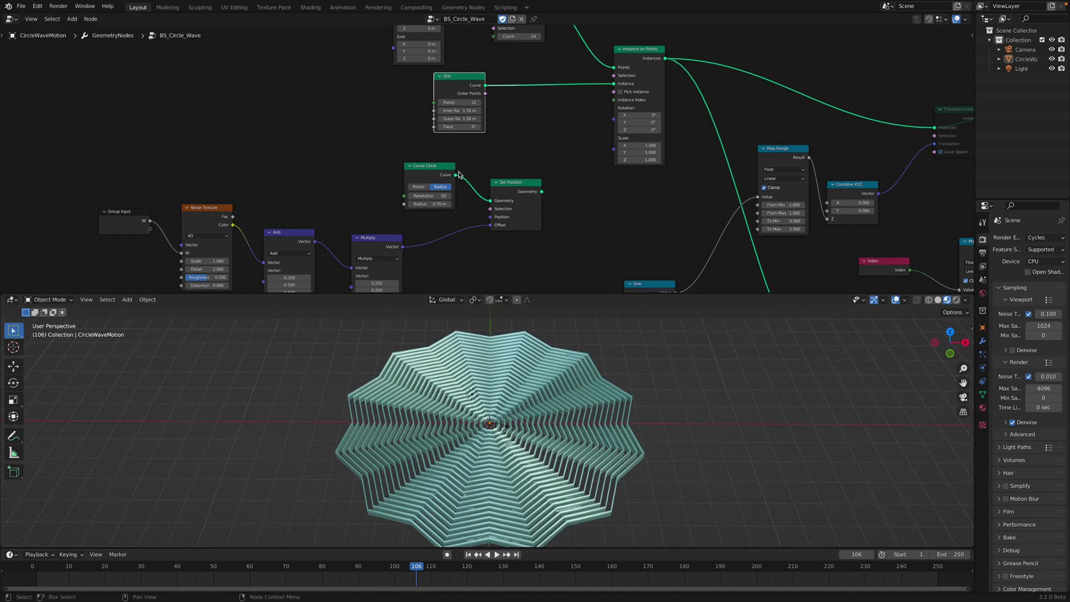
Move Set Position and Curve Circle slightly and connect Set Position's Geometry output to the Instance input of Instance on Points.
left_click_drag(522, 184, 530, 175)
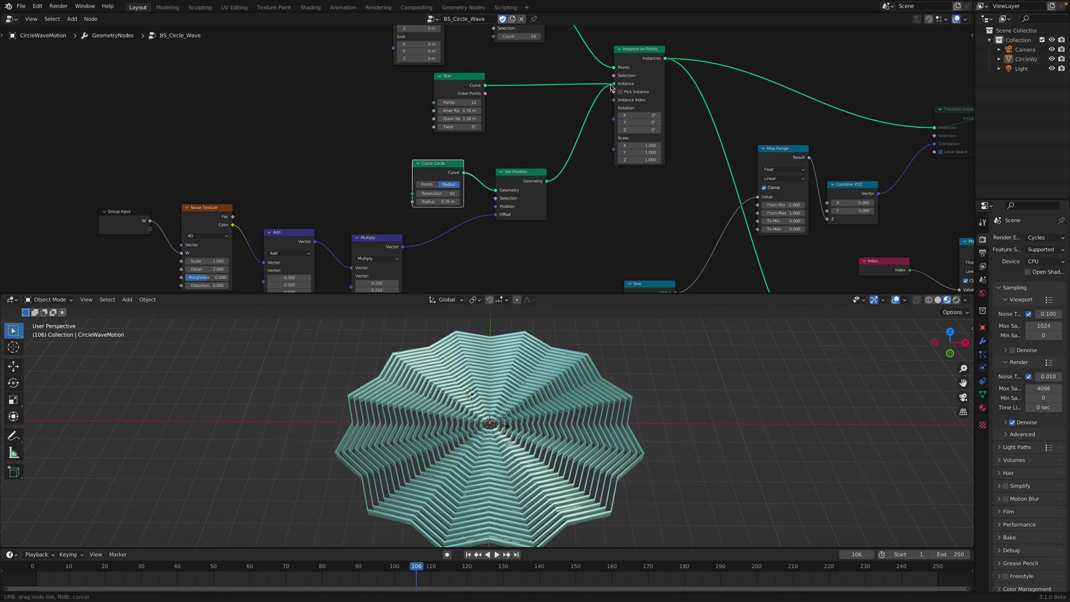
left_click_drag(611, 87, 612, 85)
middle_click_drag(564, 346, 558, 381)
scroll(559, 382, "up", 2)
Set the first two components of the vector Multiply node after the noise to 1.030 and briefly play the animation.
middle_click_drag(353, 215, 375, 185)
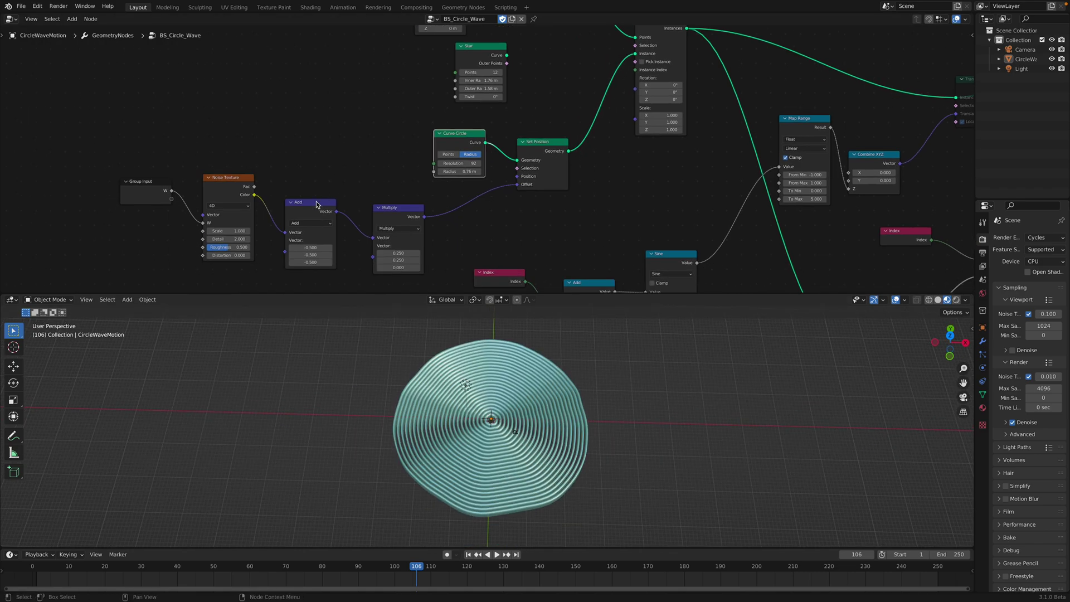
left_click_drag(328, 213, 330, 201)
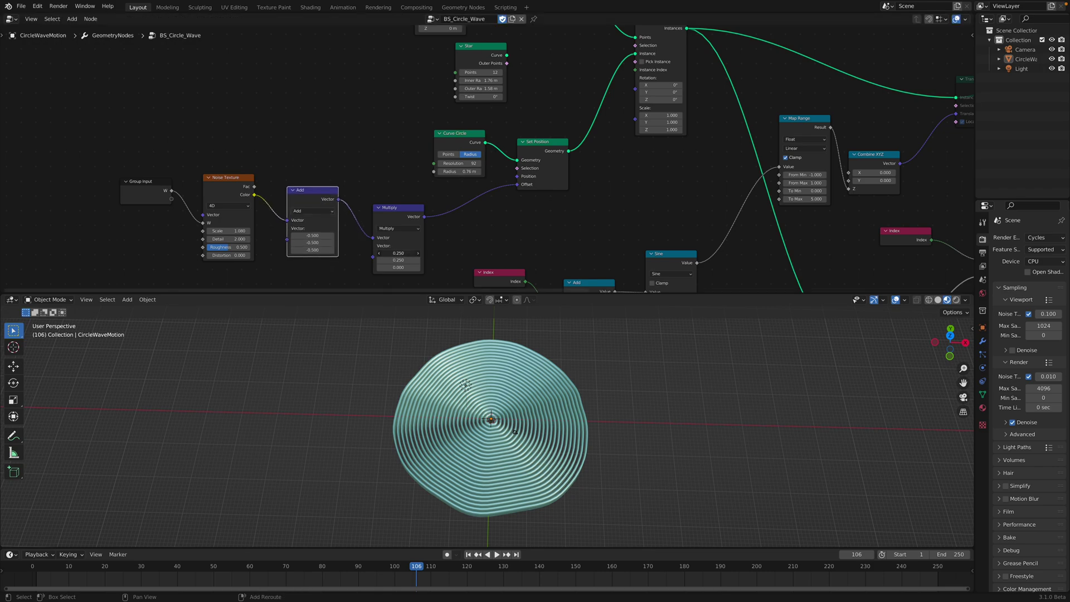
left_click_drag(398, 253, 441, 260)
mouse_move(543, 472)
middle_mouse_down()
mouse_move(574, 396)
mouse_move(550, 472)
middle_mouse_up()
key("space")
key("space")
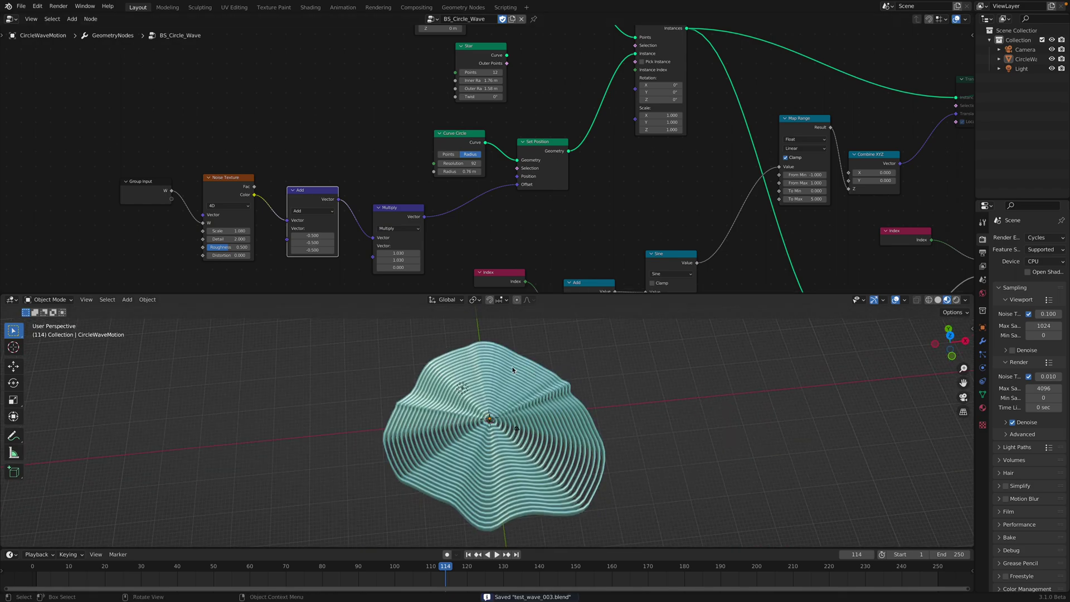
Select the wave object in the viewport and shift the Noise Texture, vector Add and Group Input nodes slightly.
left_click(513, 370)
middle_click_drag(616, 399, 574, 347)
left_click_drag(237, 193, 279, 184)
scroll(238, 182, "up", 1)
middle_click_drag(280, 184, 294, 156)
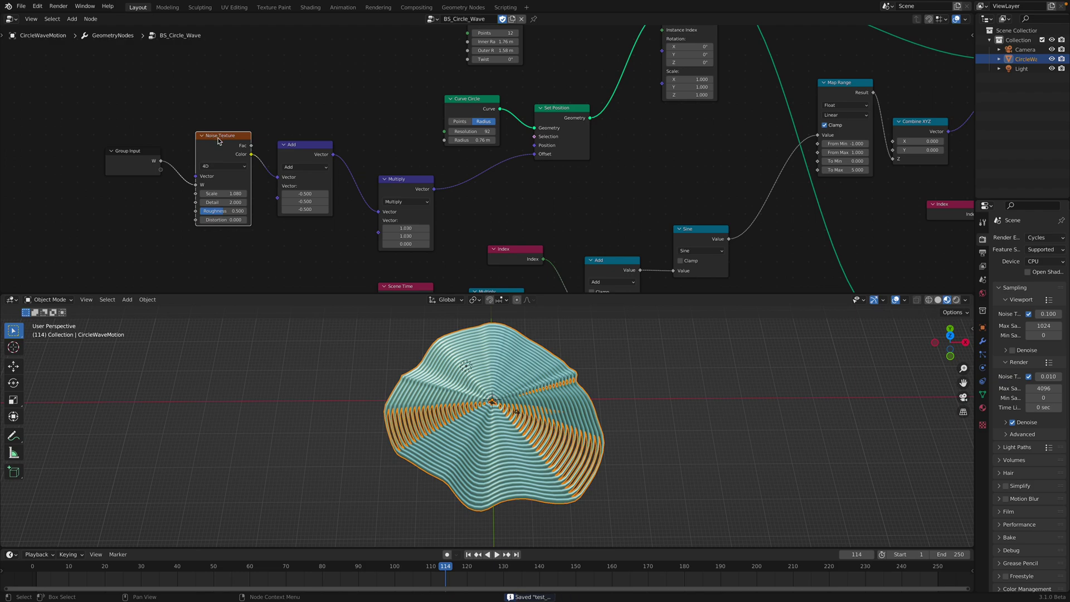
left_click_drag(140, 160, 141, 163)
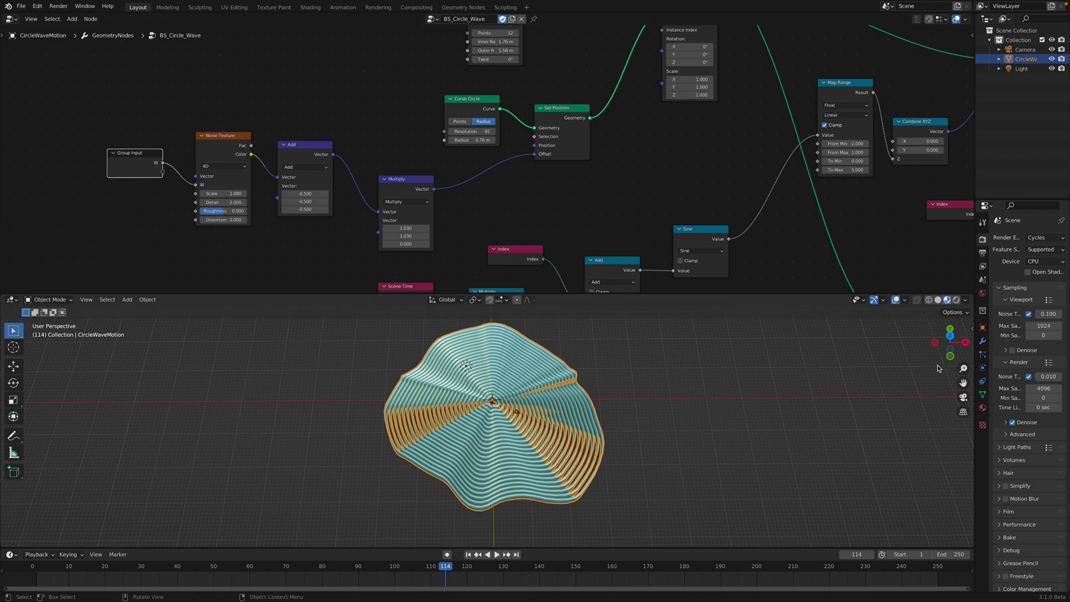
Show the object's modifier properties in a wider Properties editor and set the W input of BS_Circle_Wave to 26.780.
left_click(983, 341)
left_click_drag(974, 188, 858, 188)
mouse_move(1008, 279)
left_mouse_down()
mouse_move(1059, 279)
mouse_move(1026, 277)
mouse_move(1040, 277)
left_mouse_up()
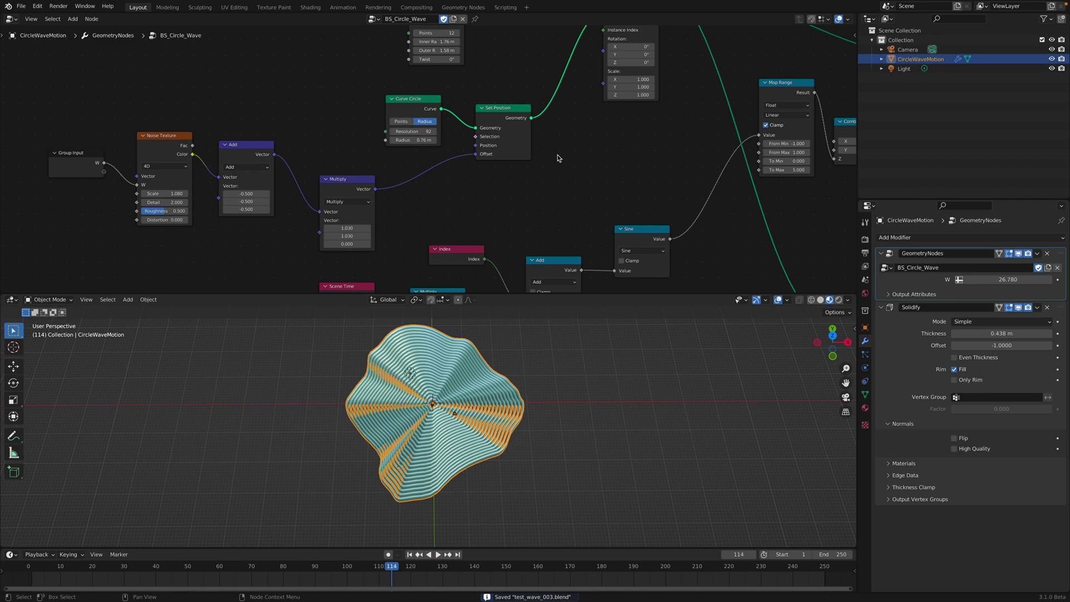
Nudge the Map Range feeding Combine XYZ, along with the Scale Instances and muted Translate Instances nodes.
middle_click_drag(557, 155, 396, 275)
middle_click_drag(499, 372, 502, 367)
scroll(479, 385, "up", 2)
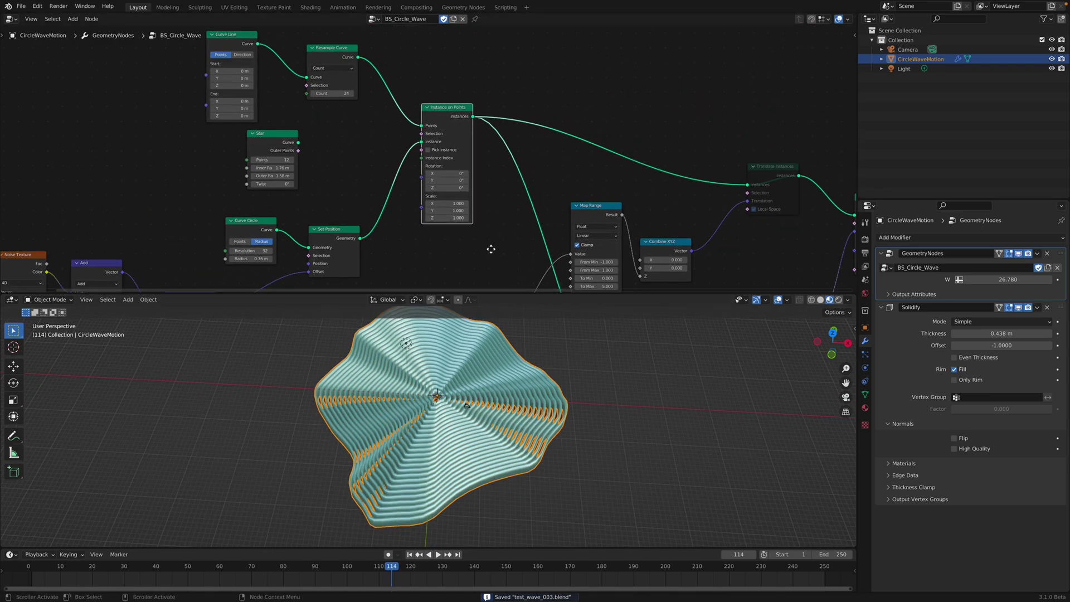
middle_click_drag(490, 249, 472, 226)
middle_click_drag(574, 206, 546, 184)
left_click_drag(548, 172, 546, 170)
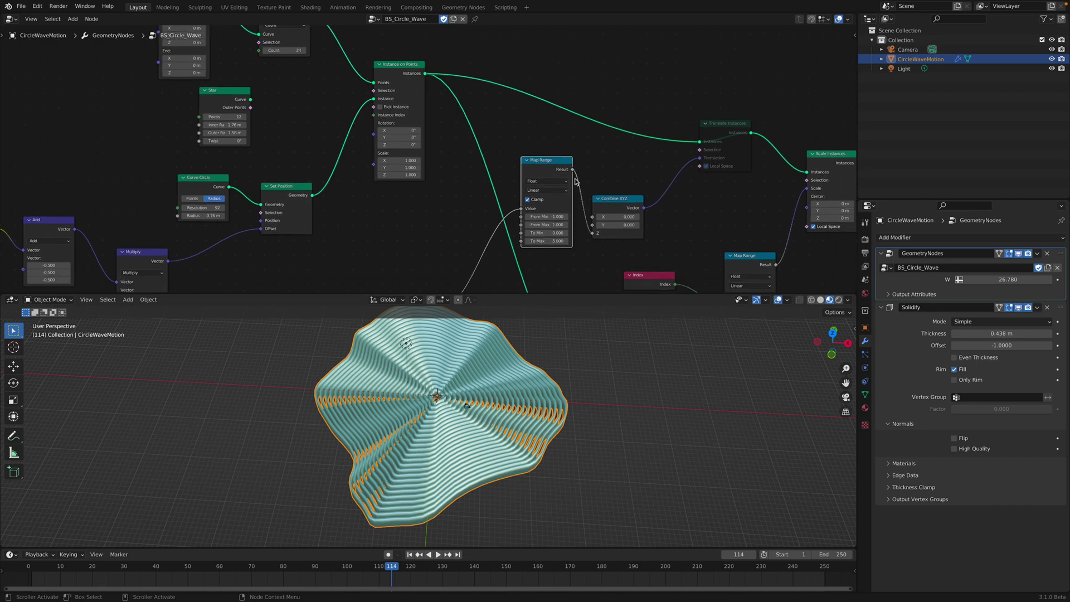
middle_click_drag(641, 202, 472, 171)
left_click_drag(665, 123, 665, 127)
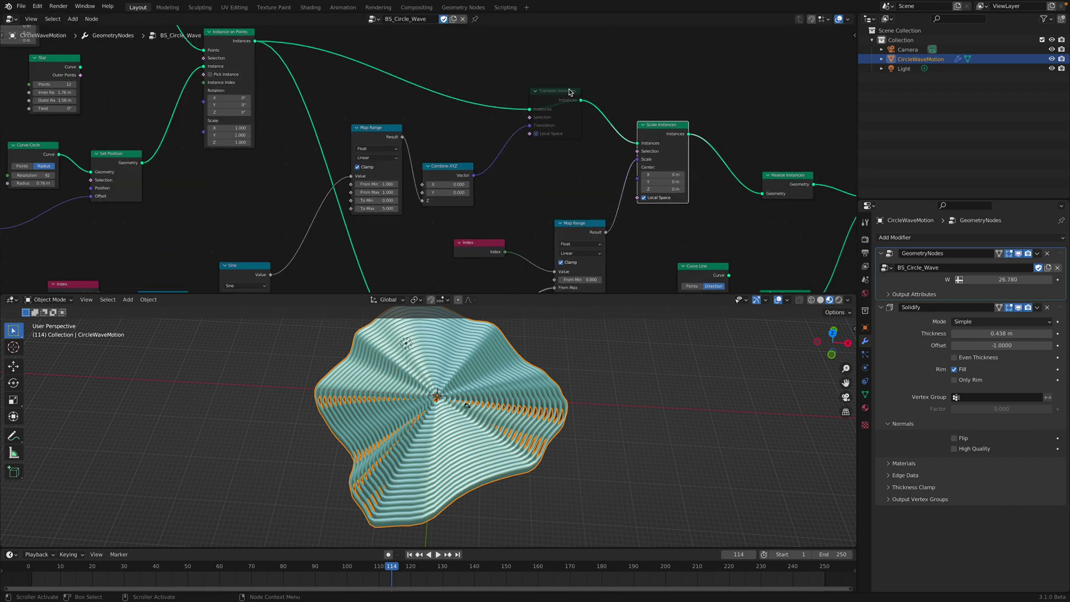
left_click_drag(569, 92, 569, 89)
middle_click_drag(593, 105, 600, 37)
Arrange the Index, Map Range and Domain Size nodes that drive Scale Instances closer together and expand Domain Size.
left_click_drag(584, 155, 580, 146)
left_click_drag(485, 173, 491, 156)
left_click_drag(570, 153, 565, 158)
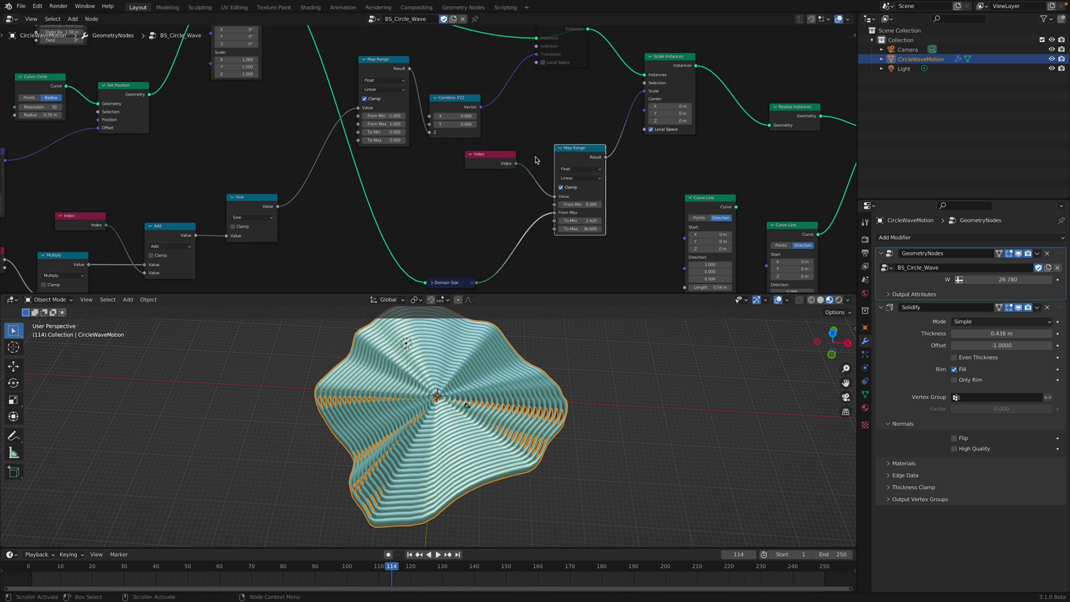
scroll(615, 210, "down", 2)
middle_click_drag(642, 84, 635, 104)
scroll(634, 106, "up", 1)
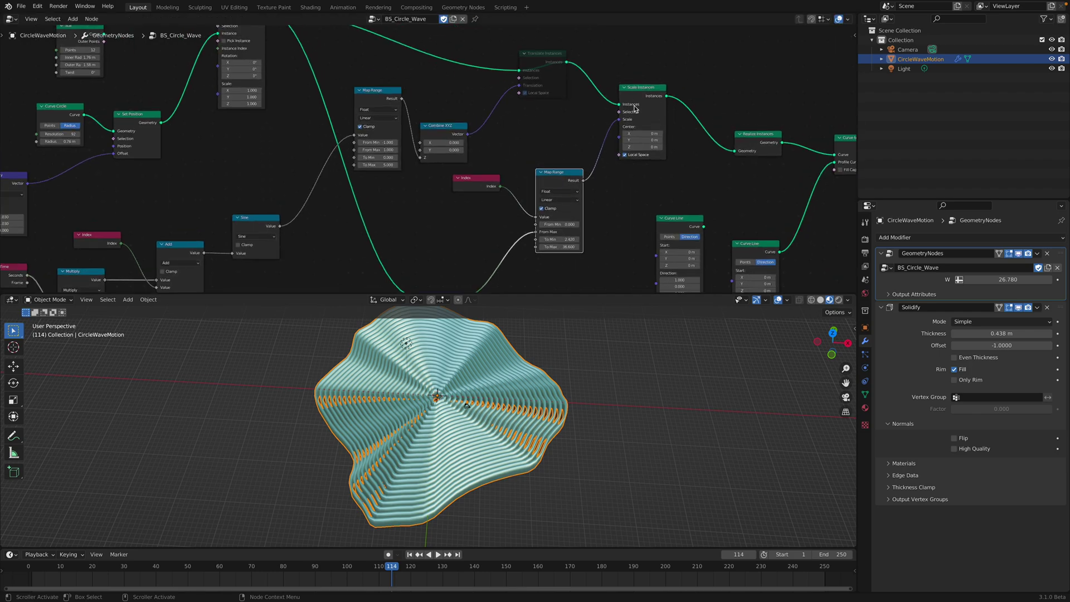
left_click_drag(568, 174, 571, 170)
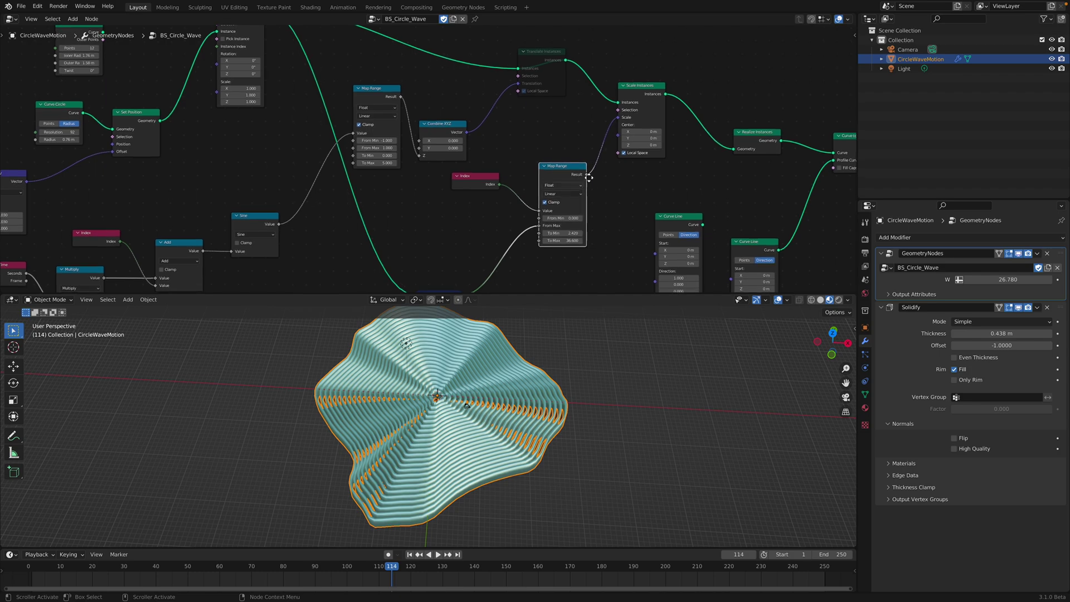
middle_click_drag(585, 183, 597, 146)
left_click_drag(490, 146, 502, 162)
scroll(493, 146, "up", 1)
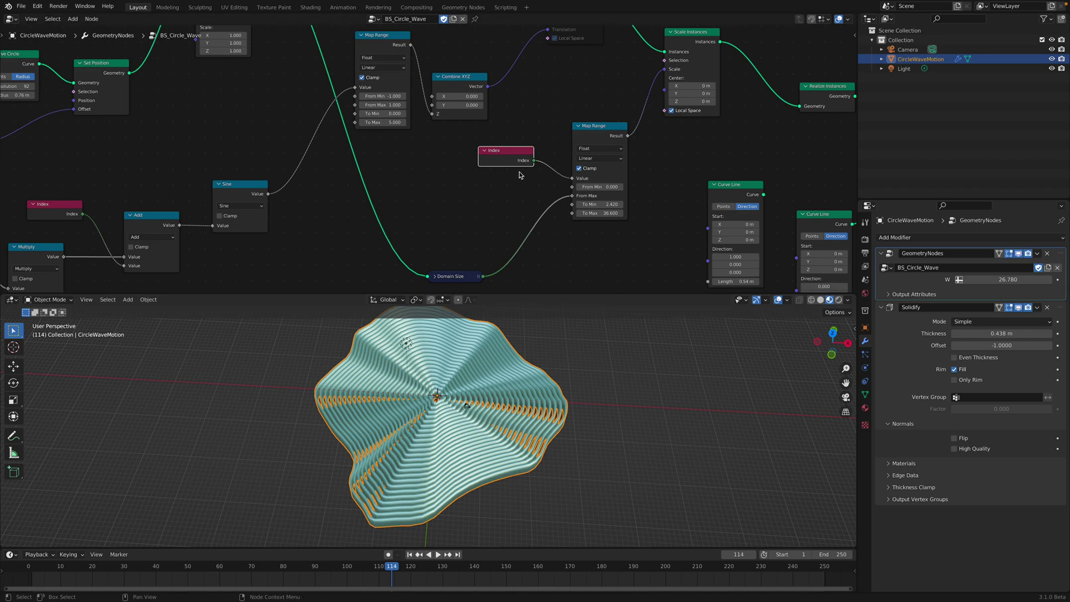
left_click_drag(515, 160, 596, 128)
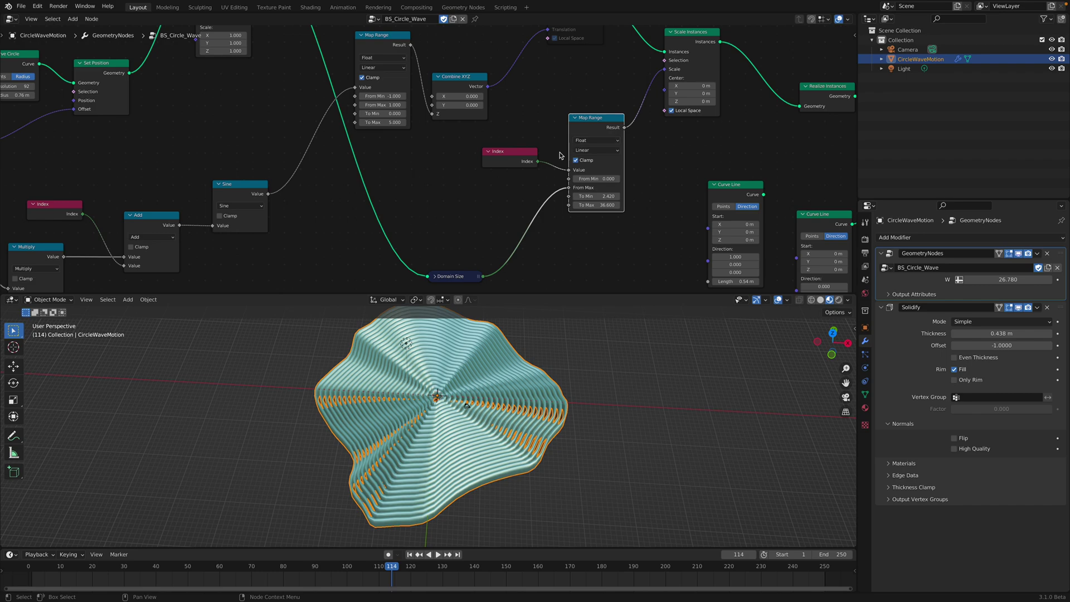
left_click_drag(447, 278, 492, 217)
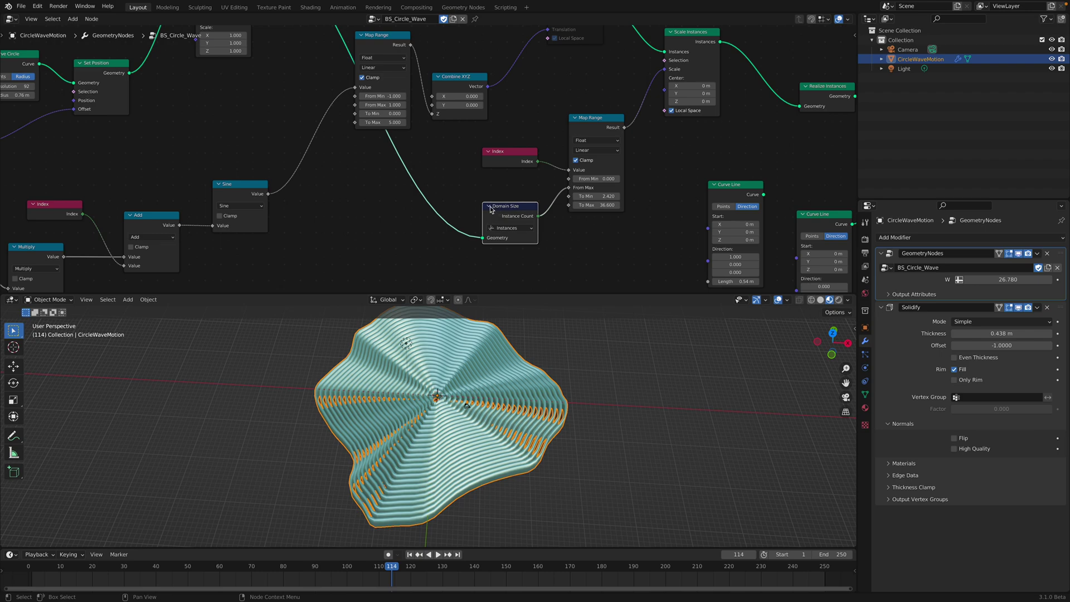
Set To Min to 7.620 and To Max to 46.800 on the Map Range driving Scale Instances.
left_click_drag(592, 200, 669, 200)
left_click_drag(596, 204, 630, 205)
middle_click_drag(533, 421, 515, 463)
mouse_move(601, 205)
left_mouse_down()
mouse_move(691, 204)
mouse_move(597, 204)
left_mouse_up()
Unmute the Translate Instances node and briefly play the animation to preview the vertical wave motion.
scroll(559, 174, "down", 1)
middle_click_drag(559, 174, 500, 256)
scroll(500, 257, "down", 2)
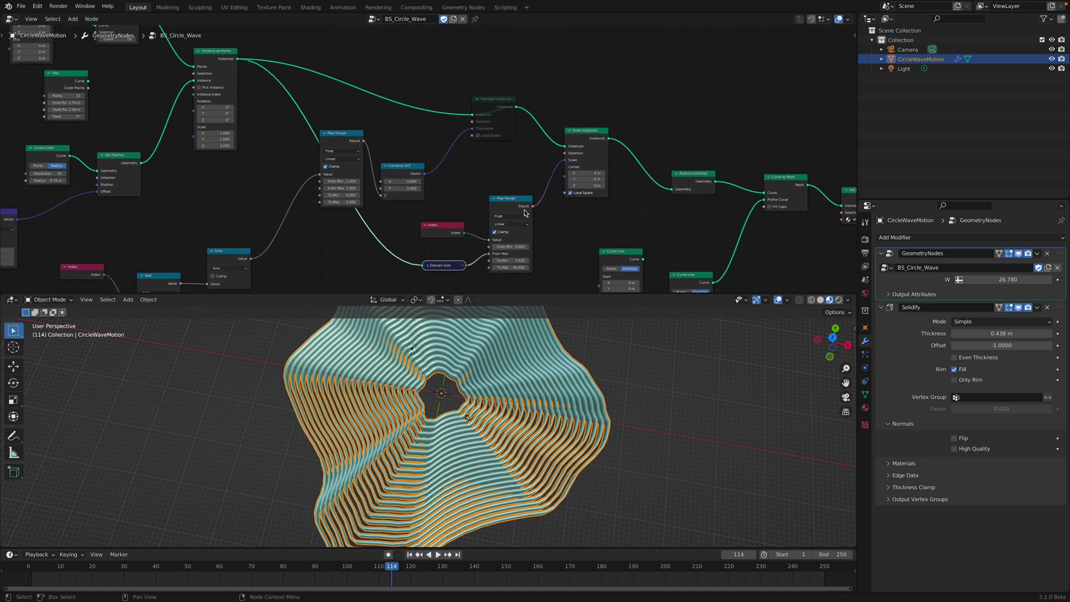
middle_click_drag(504, 136, 583, 168)
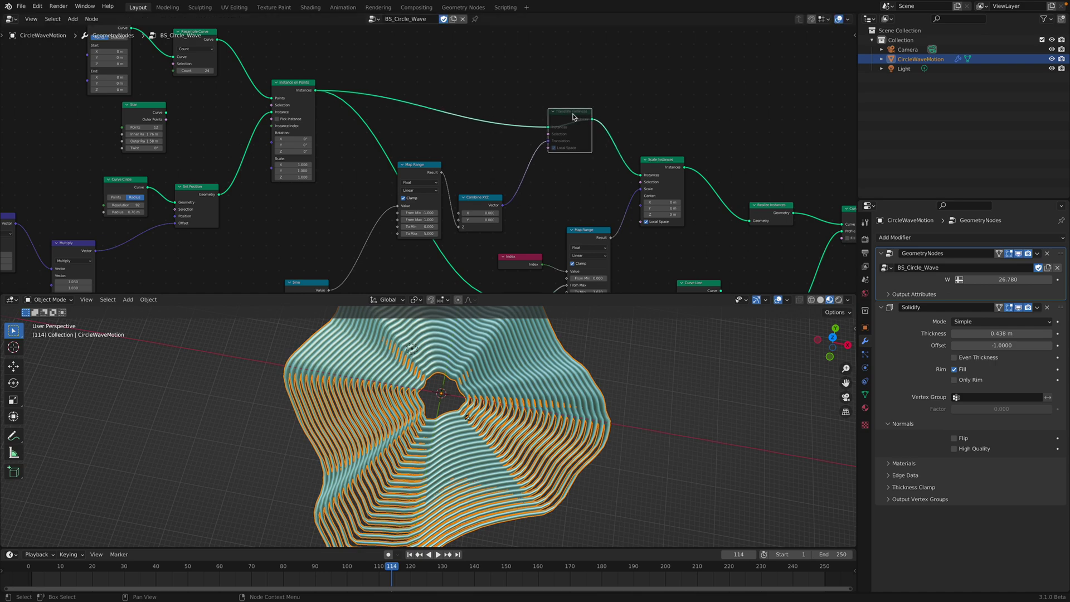
key("m")
middle_click_drag(549, 457, 549, 396)
key("space")
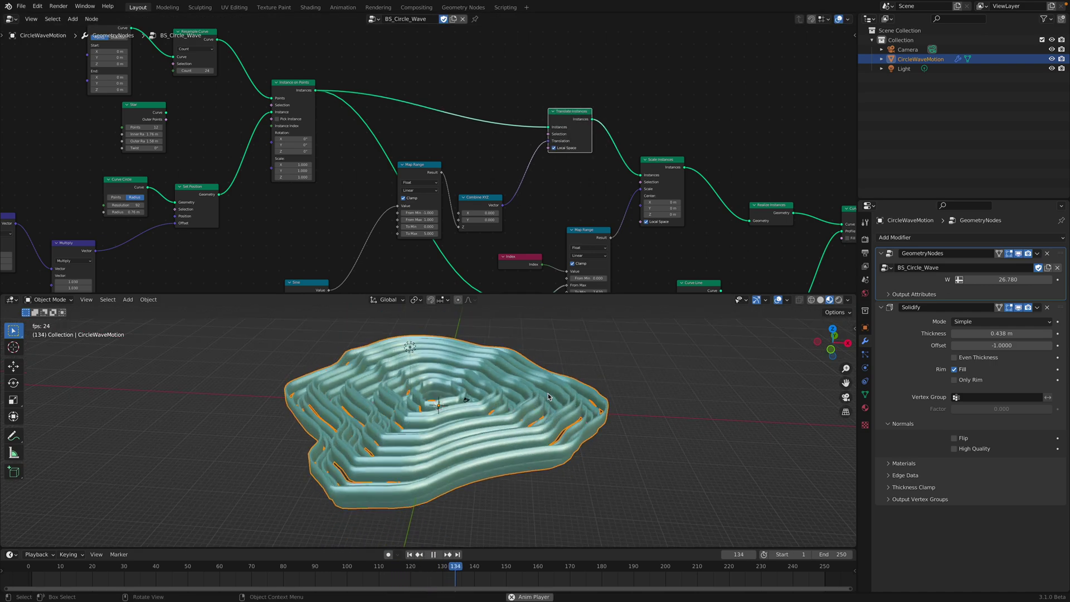
key("space")
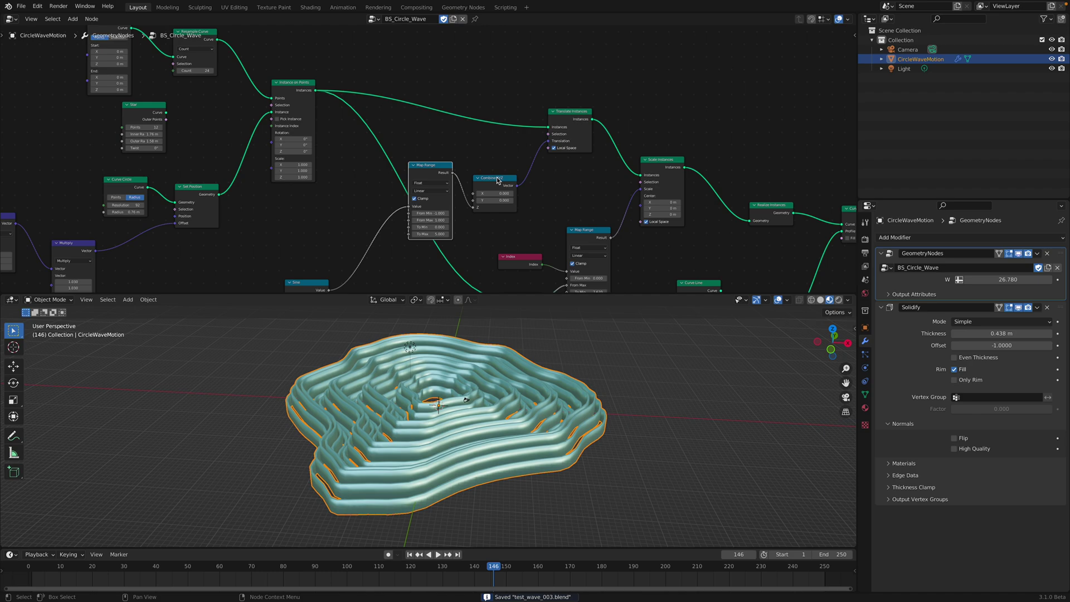
Reposition the Combine XYZ, Sine, Add, Multiply, Index and Scene Time nodes that drive the instance translation.
left_click_drag(497, 180, 500, 159)
middle_click_drag(471, 178, 514, 132)
left_click_drag(478, 124, 481, 123)
middle_click_drag(397, 211, 422, 157)
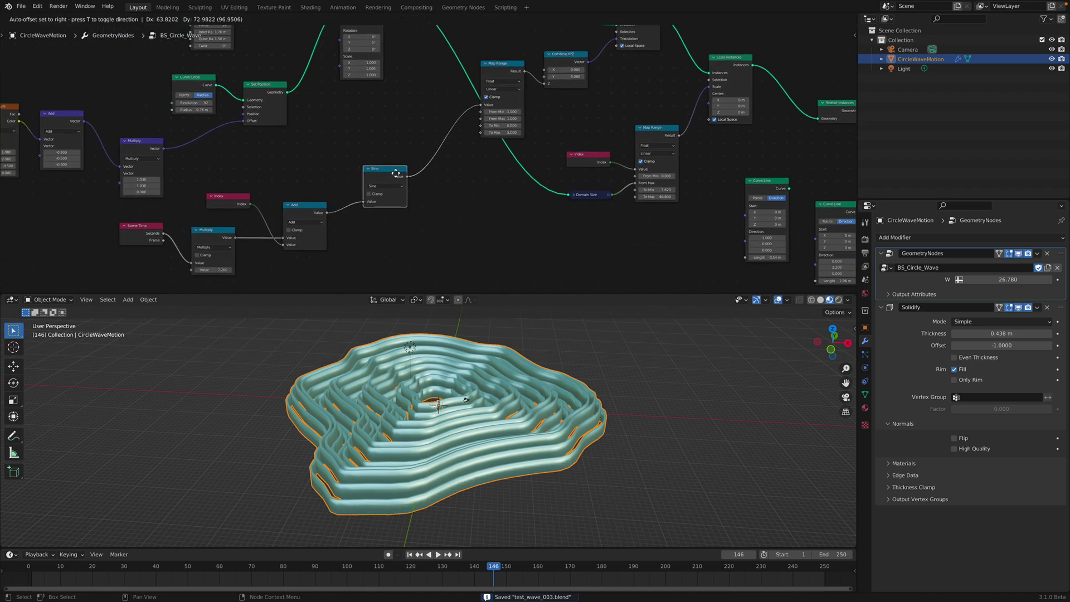
middle_click_drag(352, 207, 414, 169)
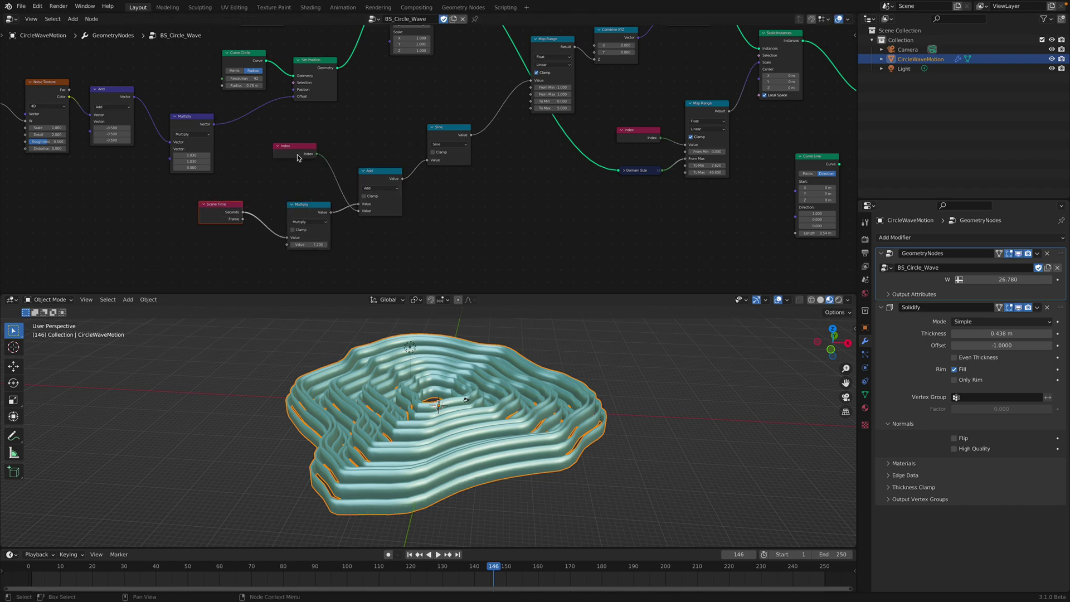
left_click_drag(225, 203, 224, 201)
Set the value of the Multiply node after Scene Time to 4.700 and play the animation to check the wave speed.
scroll(225, 202, "up", 1)
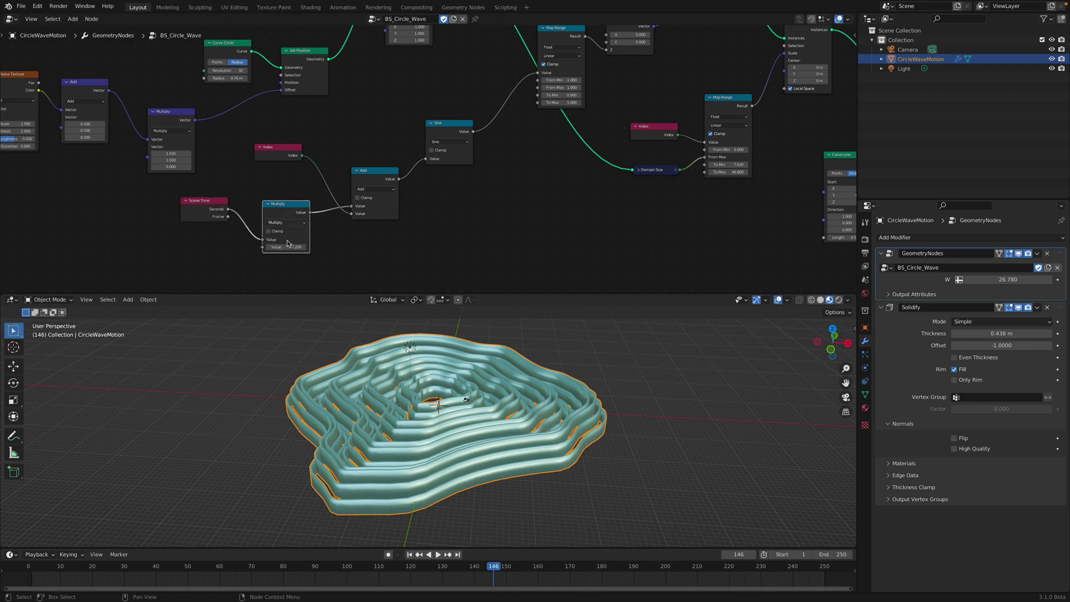
mouse_move(288, 254)
left_mouse_down()
mouse_move(320, 254)
mouse_move(295, 246)
left_mouse_up()
key("space")
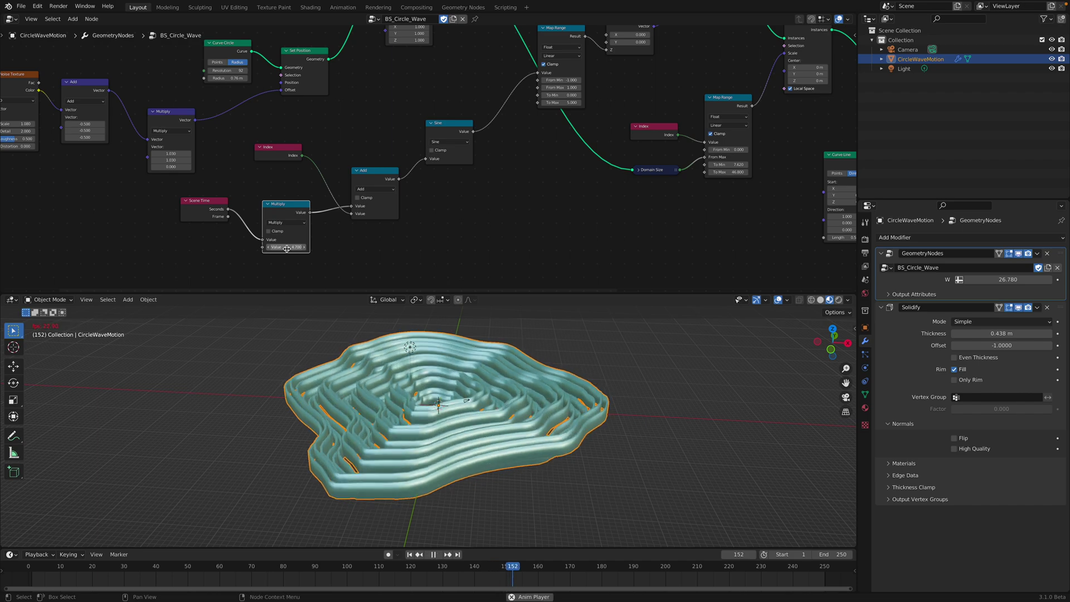
key("space")
scroll(346, 197, "up", 1)
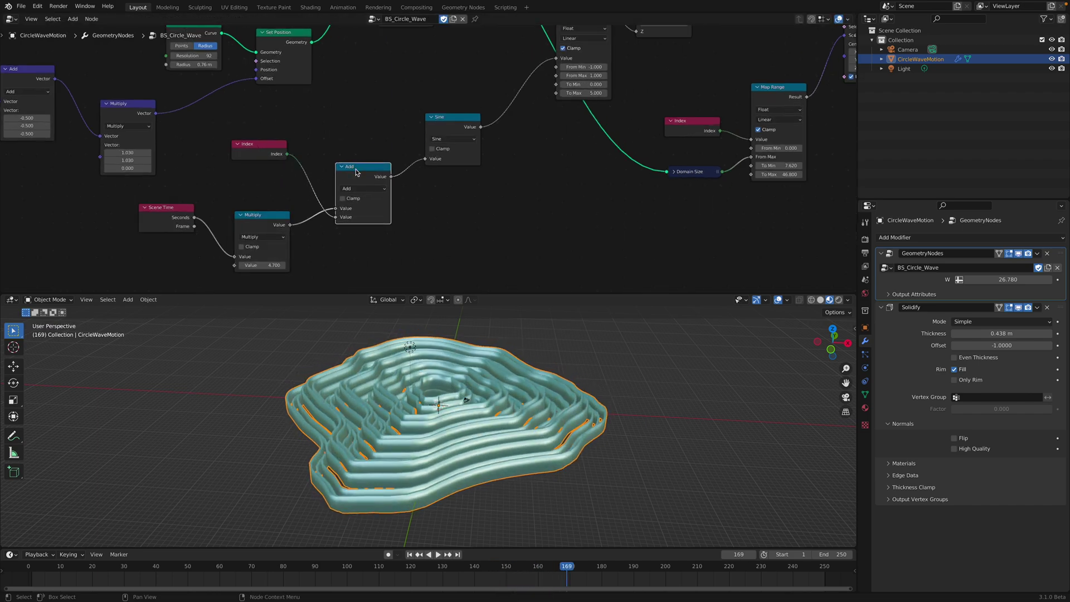
Play the animation while nudging the Add node that combines Index with scene time, and stop playback.
key("space")
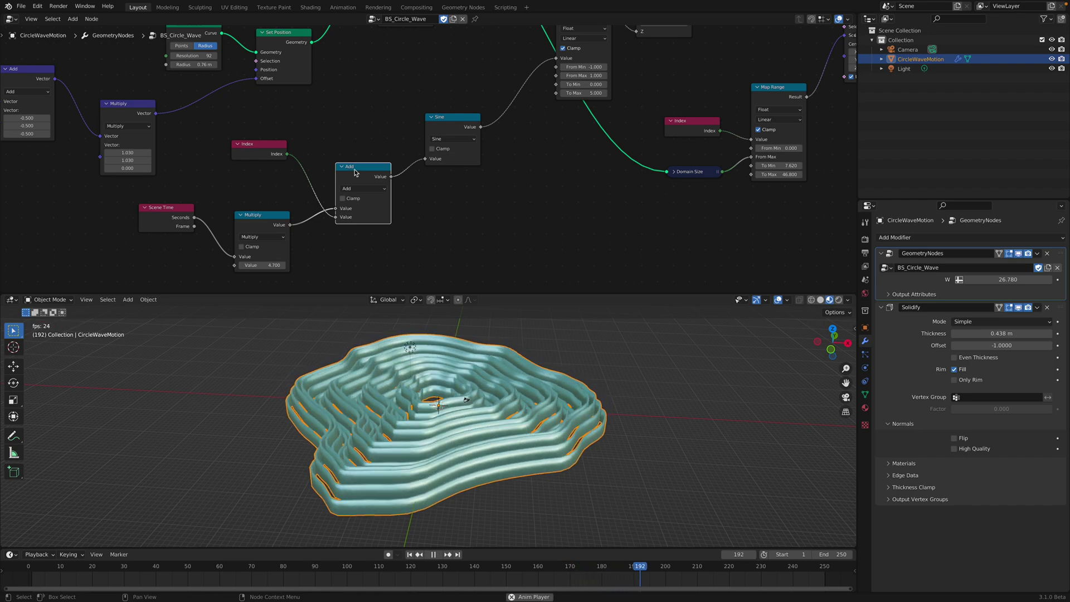
left_click_drag(366, 170, 371, 166)
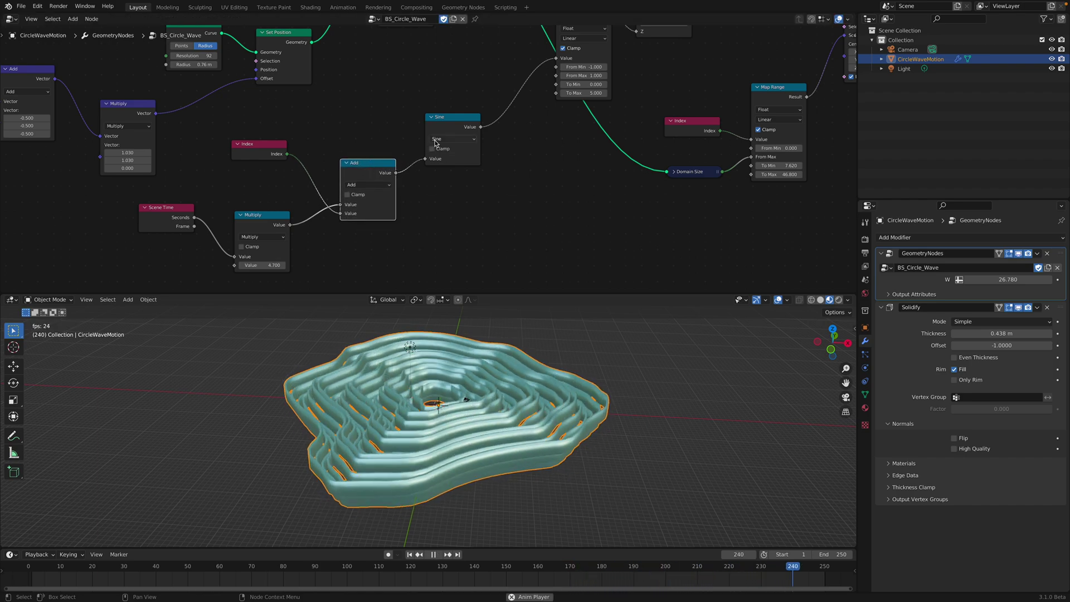
key("space")
Set To Max to 4.840 on the Map Range fed by Sine, and spread the Index, Add and Sine nodes apart.
middle_click_drag(499, 128, 443, 156)
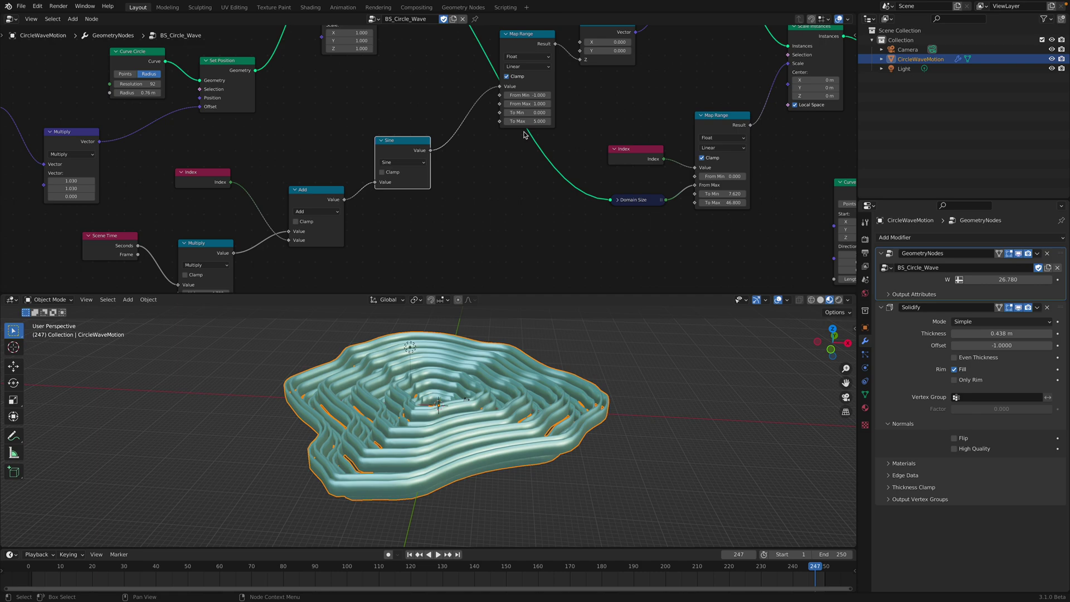
mouse_move(525, 121)
left_mouse_down()
mouse_move(543, 122)
mouse_move(483, 121)
mouse_move(526, 121)
left_mouse_up()
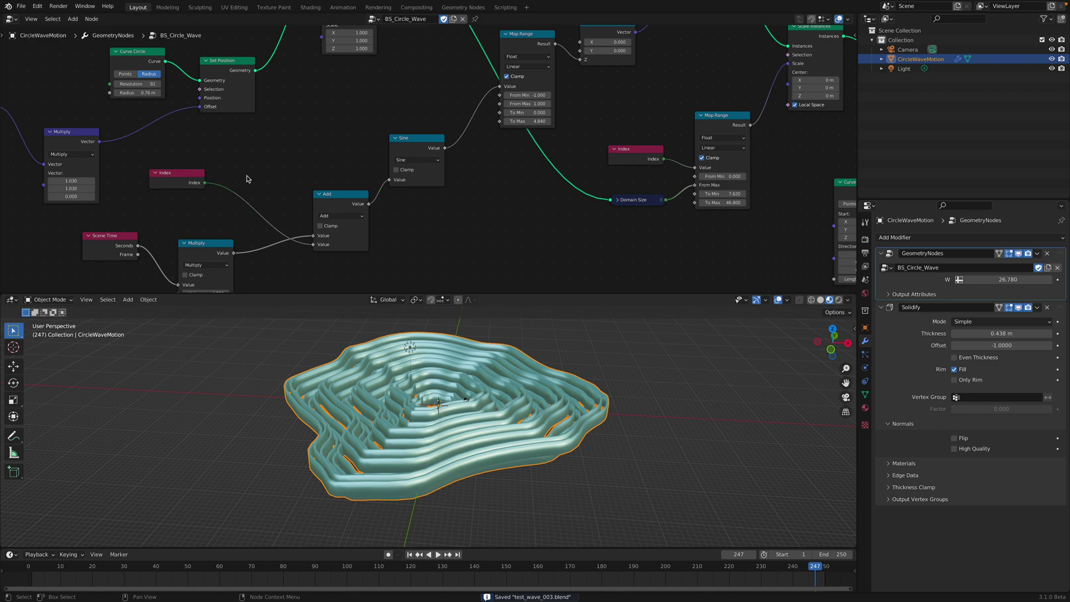
Insert a Math node set to Multiply between Index and Add, and set its value to 0.340.
scroll(262, 174, "down", 1)
key("shift+a")
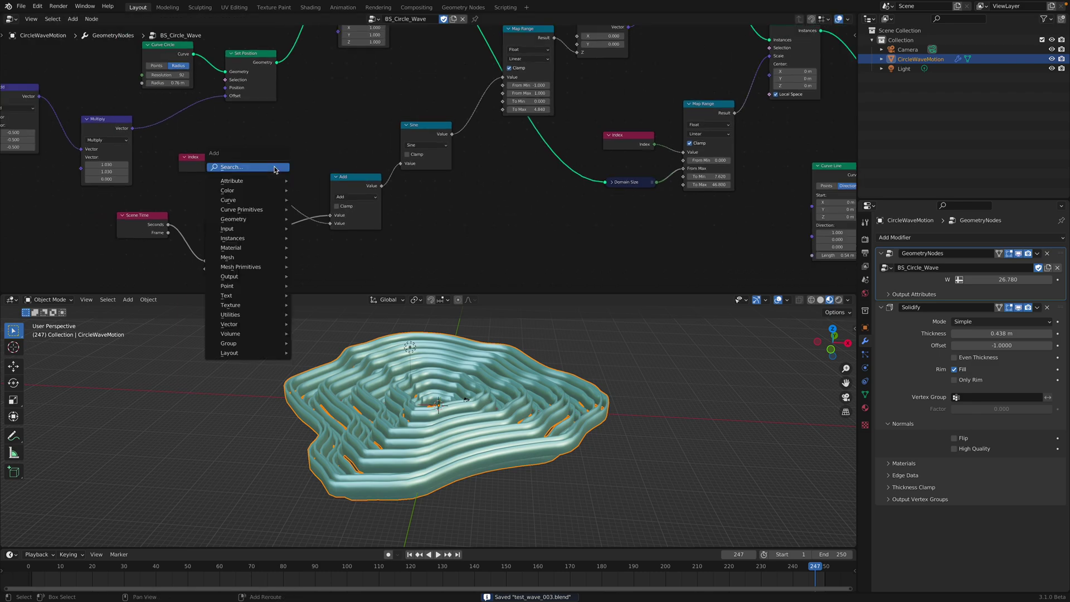
left_click(274, 167)
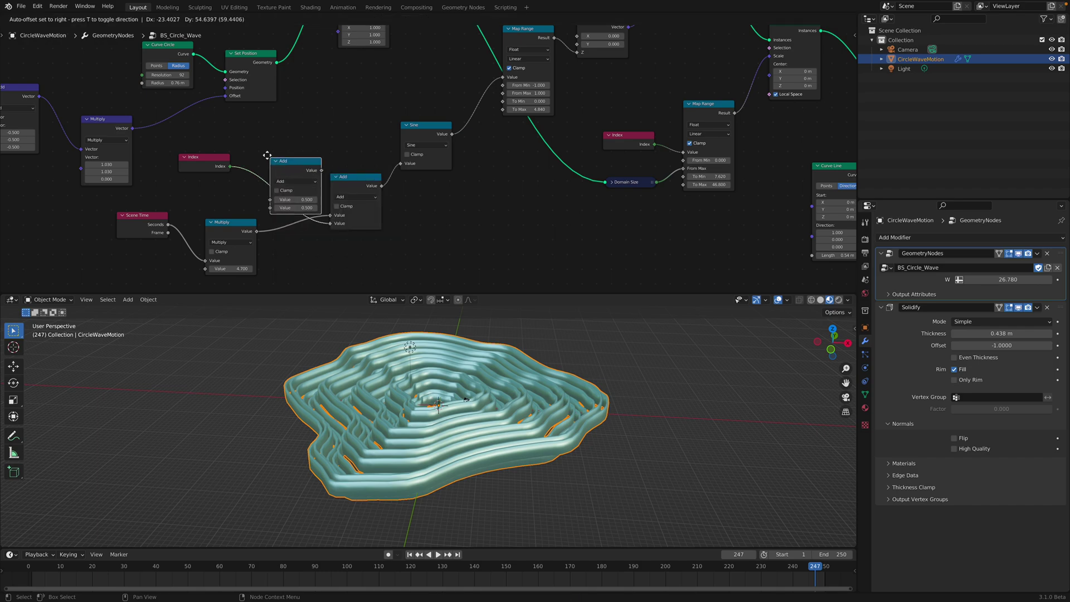
left_click(257, 151)
left_click(289, 216)
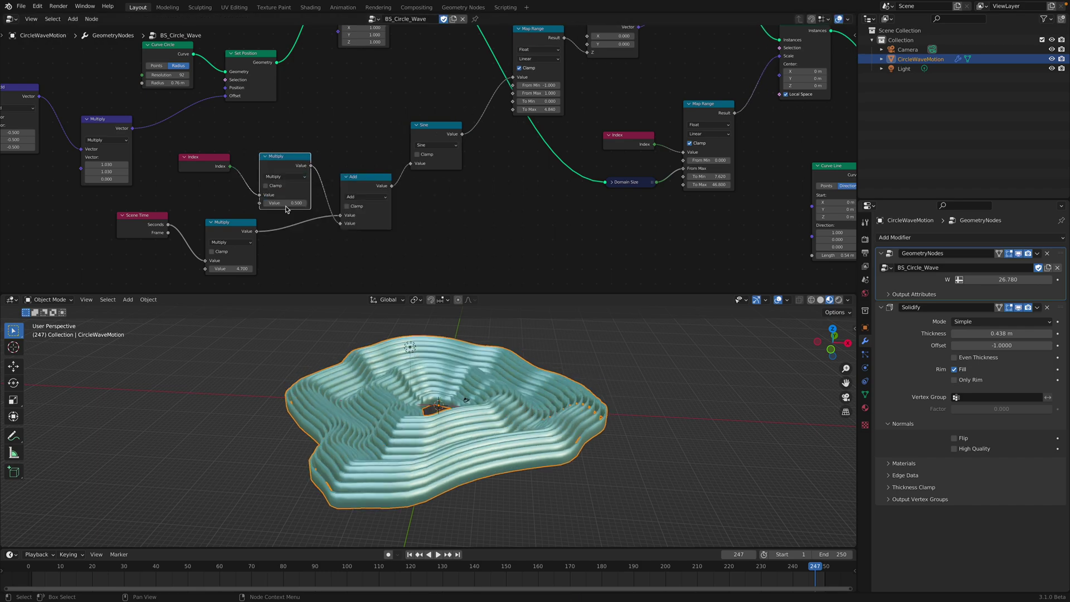
left_click_drag(285, 203, 262, 203)
Play the animation with the object deselected to check the wave, stop playback and save the file.
key("space")
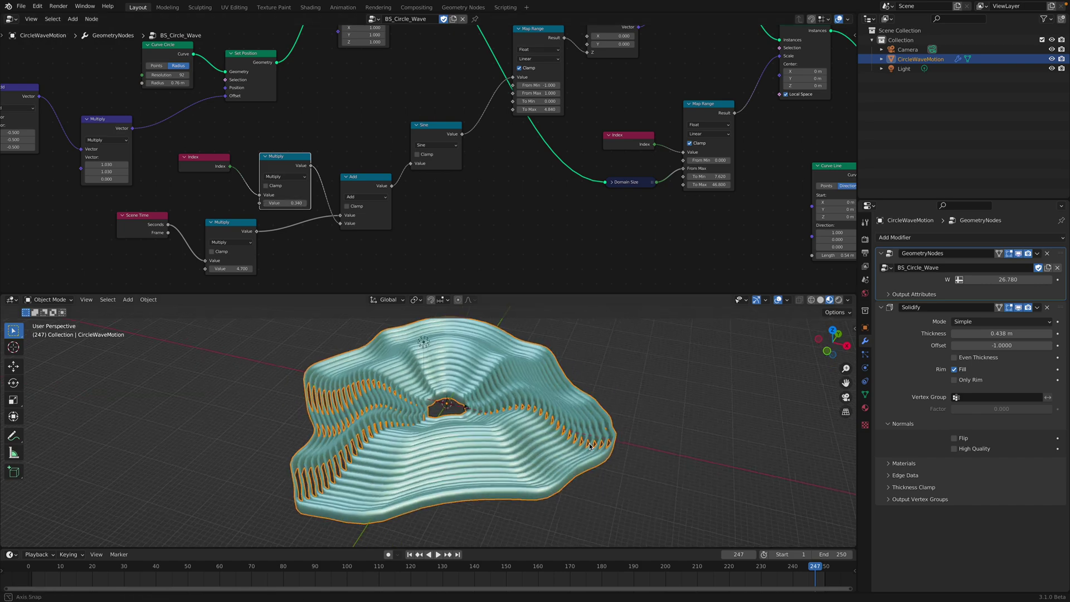
key("ctrl+s")
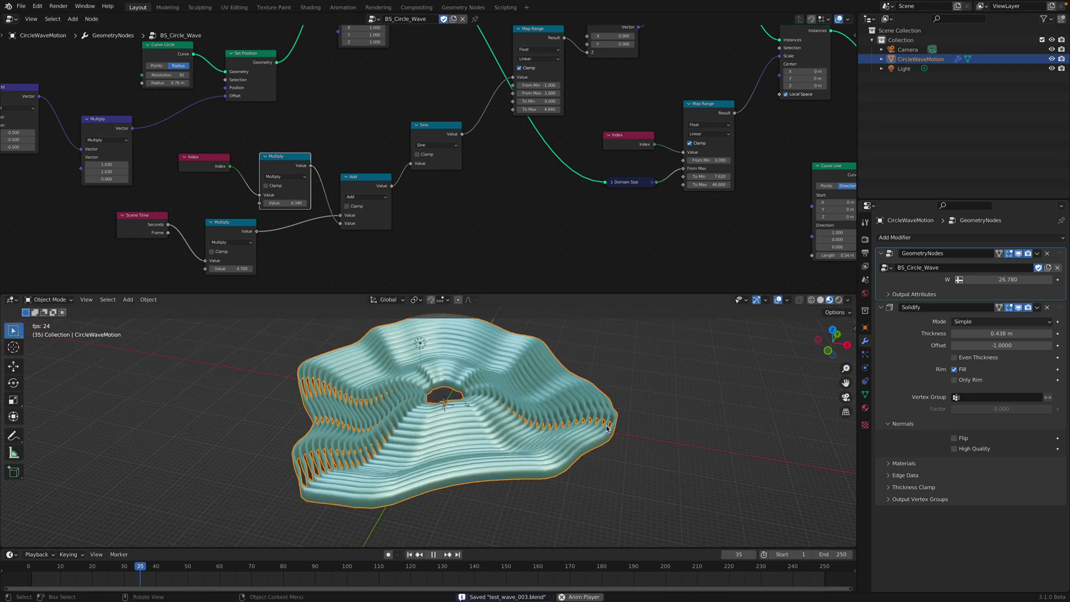
left_click(651, 386)
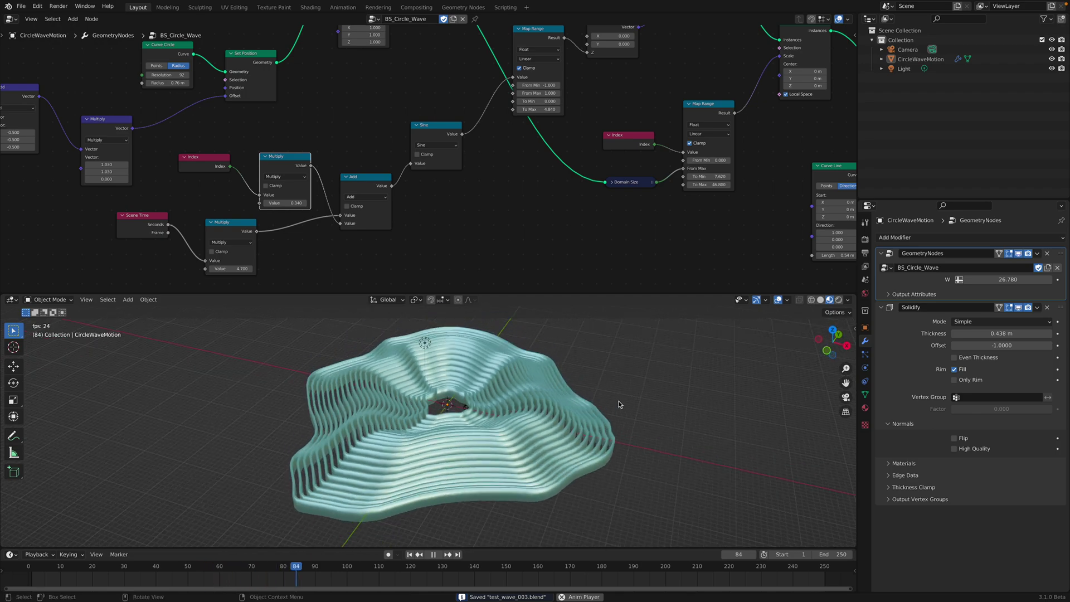
middle_click_drag(621, 407, 583, 411)
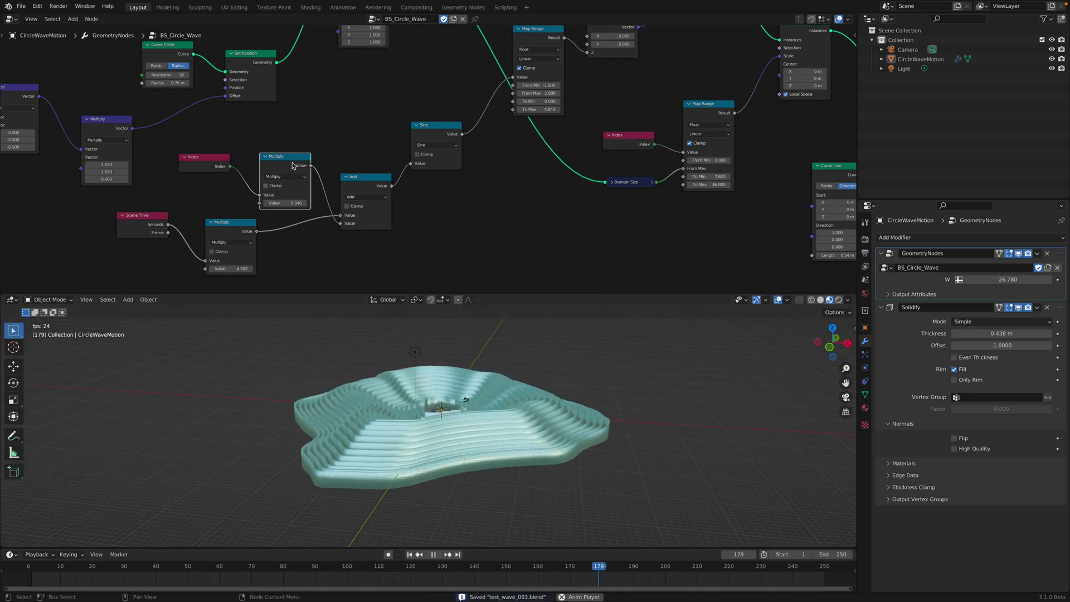
key("space")
key("ctrl+s")
Set the End Z of the Curve Line feeding Resample Curve to -18.1 m with the animation playing, and save the file.
scroll(282, 125, "down", 2)
middle_click_drag(282, 126, 336, 161)
scroll(336, 161, "up", 4)
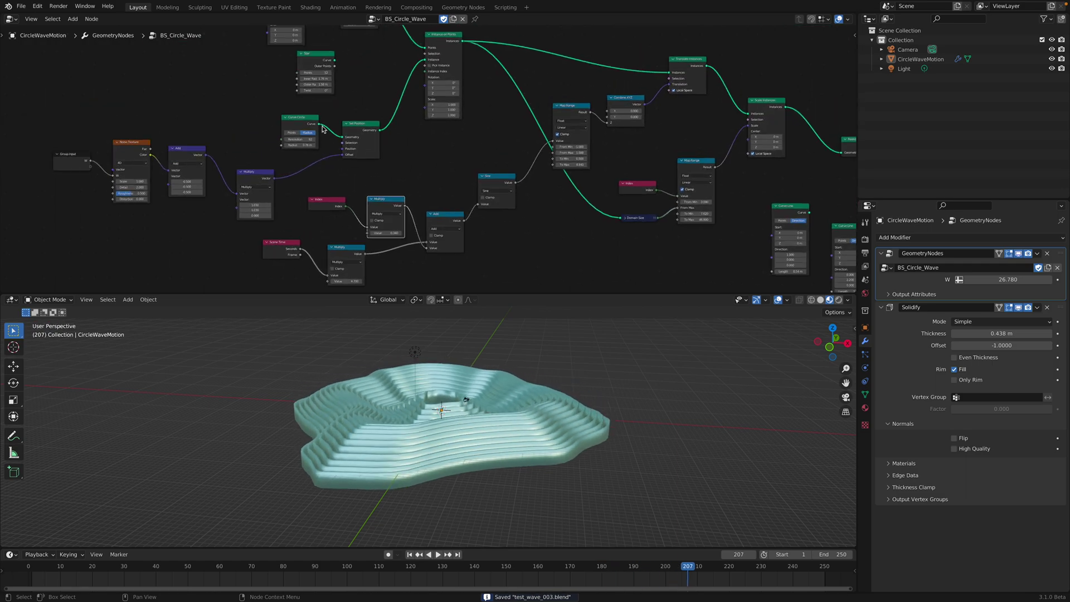
middle_click_drag(340, 122, 363, 226)
scroll(363, 224, "up", 2)
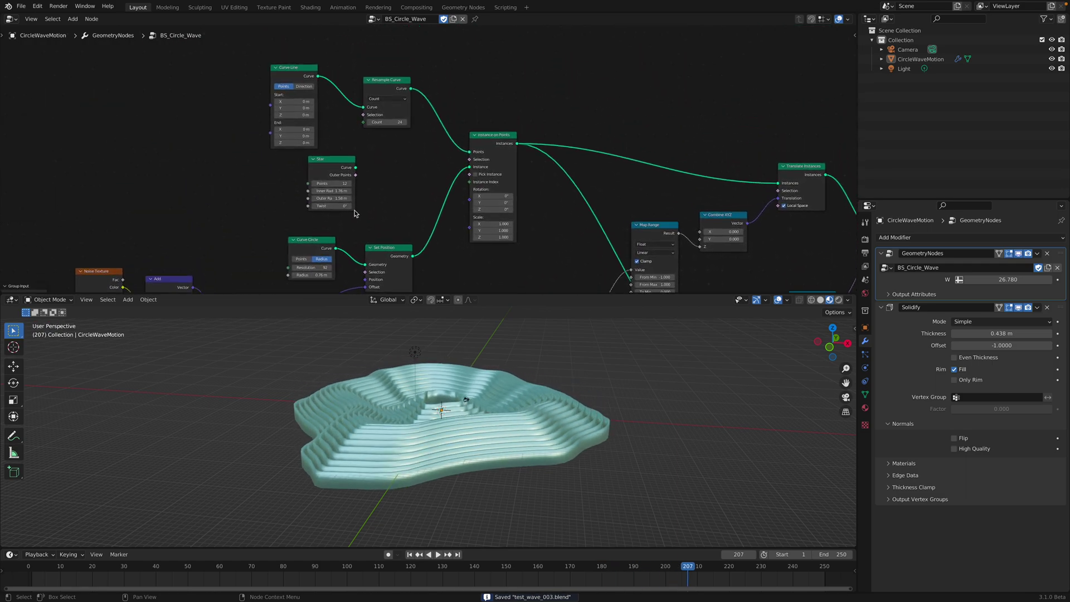
middle_click_drag(468, 340, 477, 367)
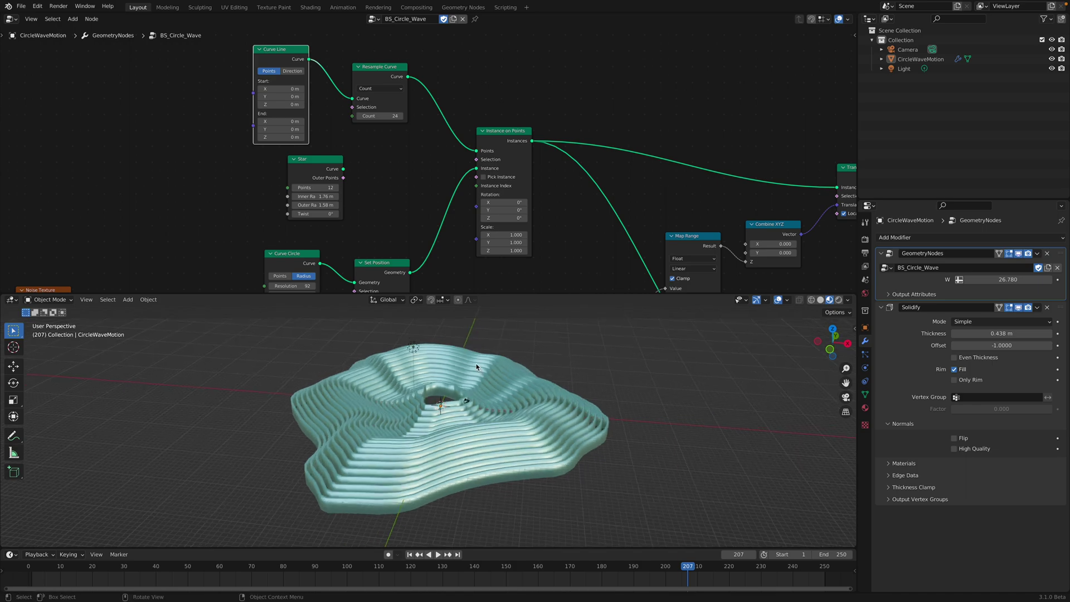
left_click_drag(285, 139, 475, 453)
middle_click_drag(475, 450, 562, 387)
key("space")
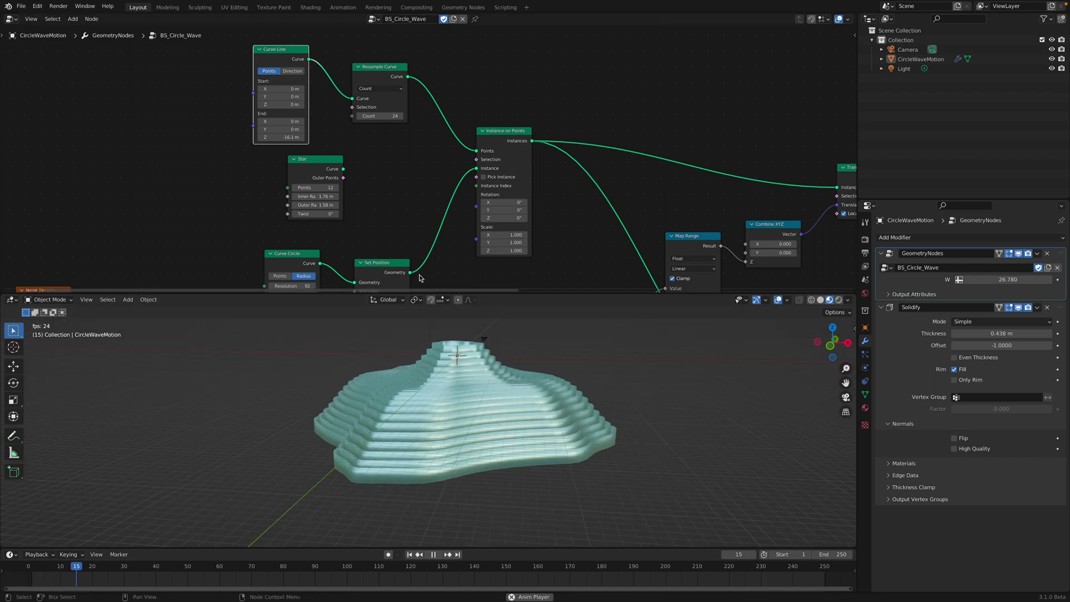
mouse_move(290, 139)
left_mouse_down()
mouse_move(257, 140)
mouse_move(283, 140)
left_mouse_up()
middle_click_drag(494, 385, 531, 404)
key("ctrl+s")
middle_click_drag(561, 168, 462, 175)
middle_click_drag(513, 446, 507, 426)
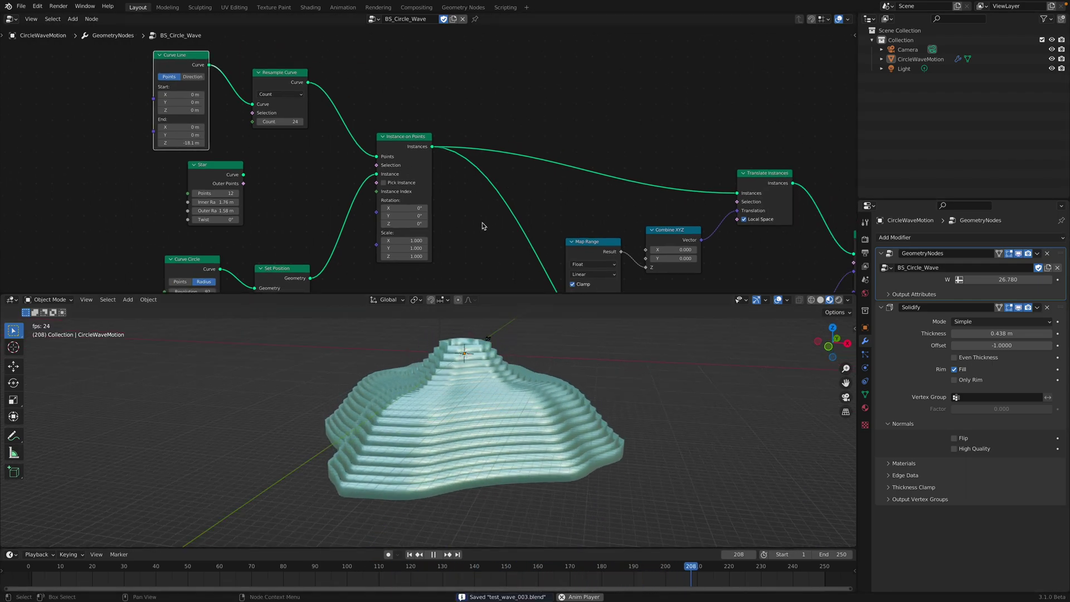
Nudge the Instance on Points, Map Range, Translate Instances, Combine XYZ, Scale Instances and Sine nodes to trace the chain during playback.
left_click_drag(413, 149, 420, 133)
middle_click_drag(473, 131, 318, 72)
left_click_drag(456, 195, 454, 186)
scroll(475, 174, "down", 1)
middle_click_drag(475, 174, 405, 157)
left_click_drag(517, 125, 519, 115)
left_click_drag(455, 155, 452, 144)
middle_click_drag(475, 139, 393, 120)
left_click_drag(559, 140, 558, 121)
scroll(463, 162, "down", 1)
middle_click_drag(463, 161, 519, 140)
middle_click_drag(319, 200, 380, 158)
scroll(380, 157, "up", 1)
left_click_drag(380, 157, 381, 152)
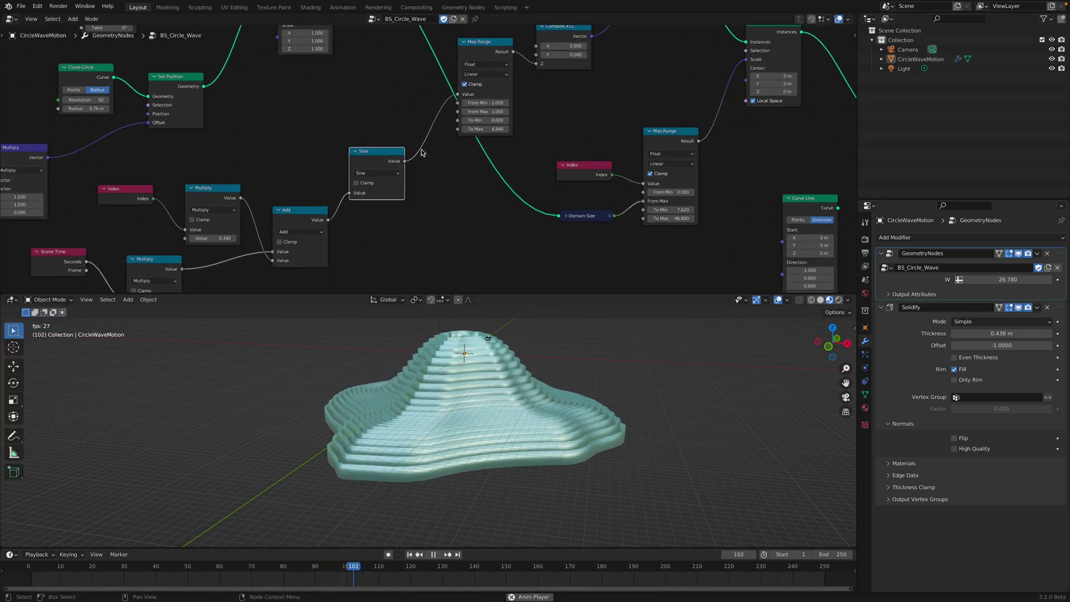
Set To Min to -2.040 on the Map Range fed by Sine, and move the Sine node slightly.
left_click_drag(484, 120, 372, 120)
middle_click_drag(392, 154, 396, 164)
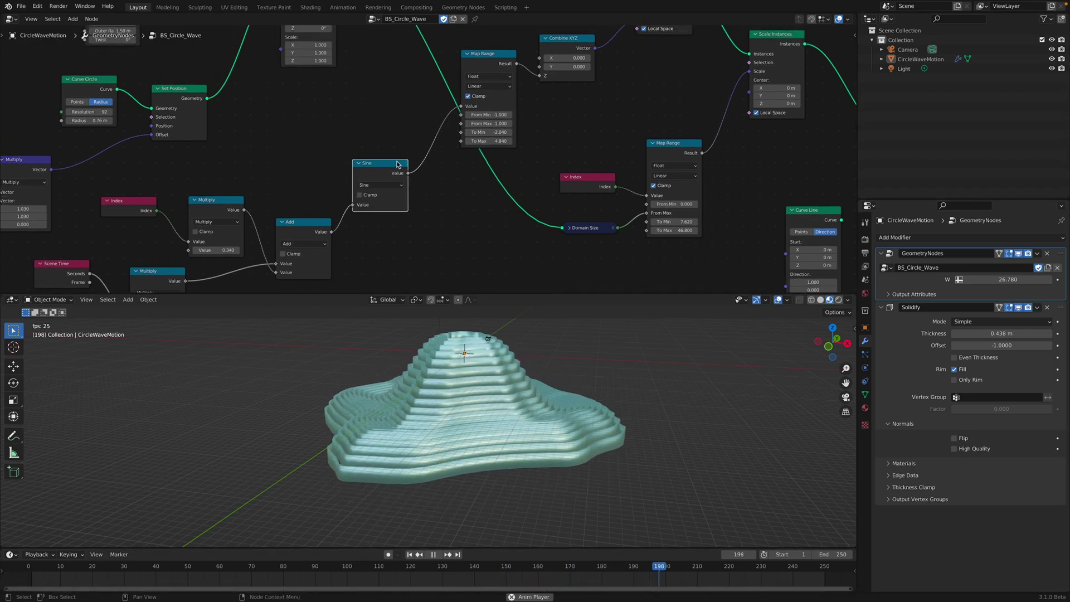
left_click_drag(396, 164, 402, 146)
scroll(418, 163, "up", 2)
middle_click_drag(427, 160, 422, 167)
left_click_drag(382, 154, 391, 144)
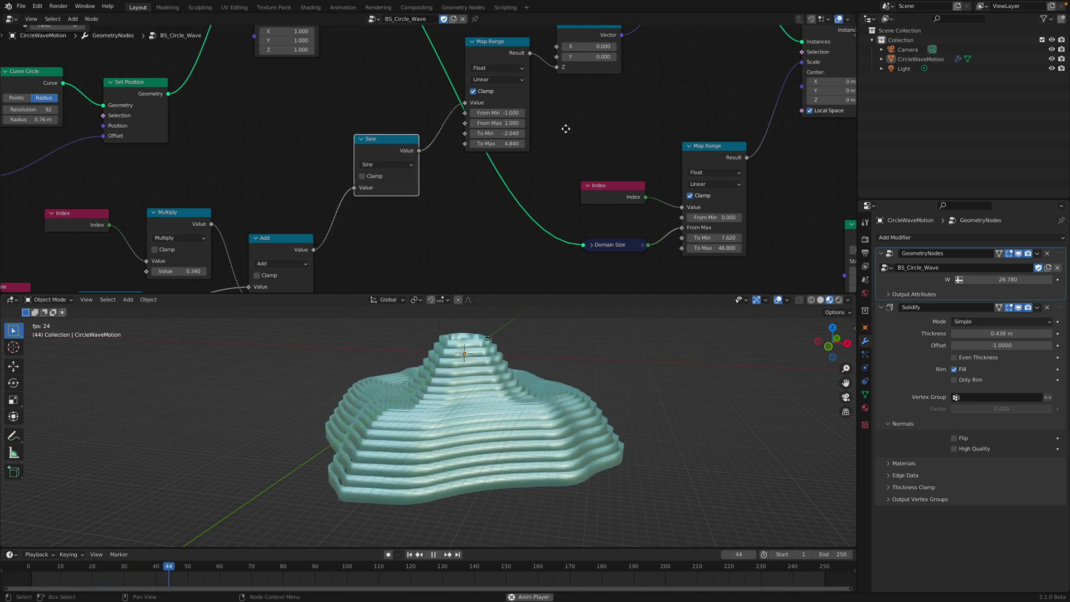
Set To Min to -1.640 and To Max to 5.640 on the Map Range fed by Sine.
middle_click_drag(566, 129, 560, 120)
left_click_drag(502, 125, 524, 124)
left_click_drag(502, 135, 881, 134)
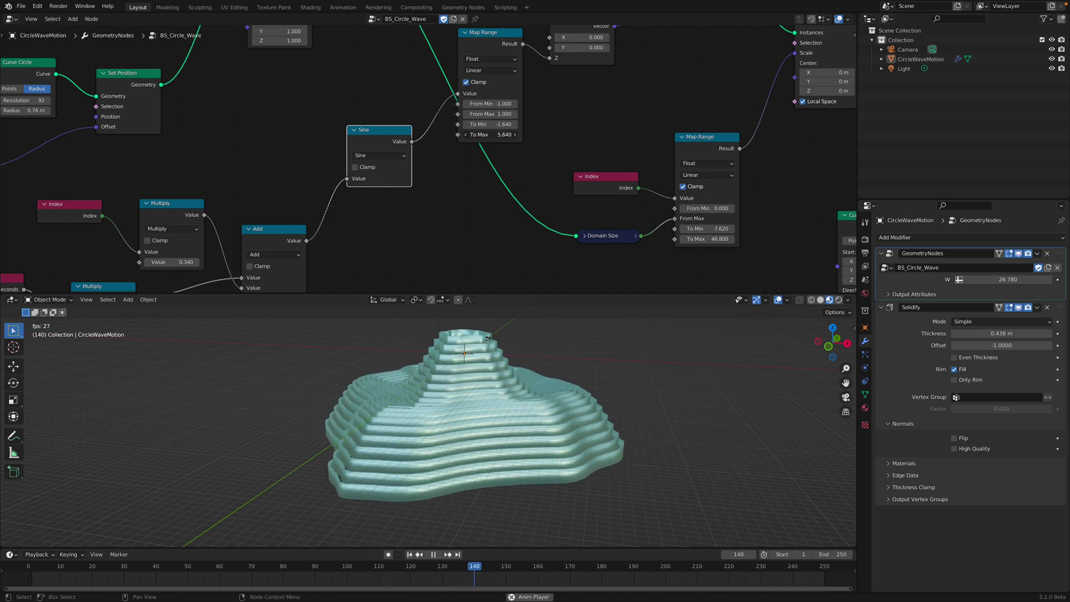
left_click_drag(490, 134, 477, 134)
Nudge the Map Range, Combine XYZ and Translate Instances nodes that pass the wave into the instance translation.
middle_click_drag(519, 115, 484, 188)
left_click_drag(468, 120, 464, 124)
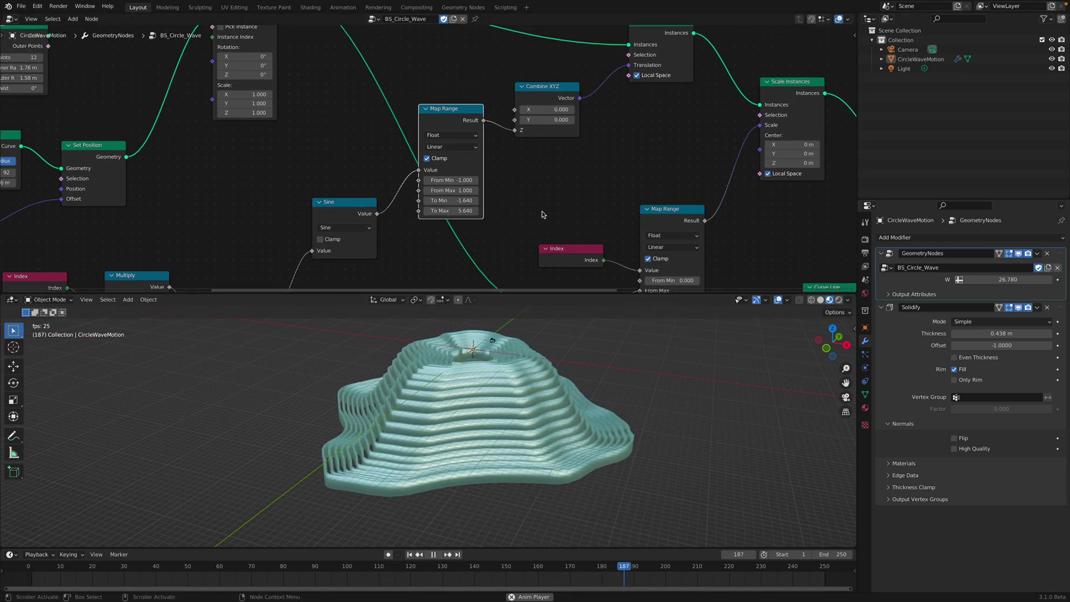
middle_click_drag(548, 101, 518, 149)
left_click_drag(518, 149, 522, 149)
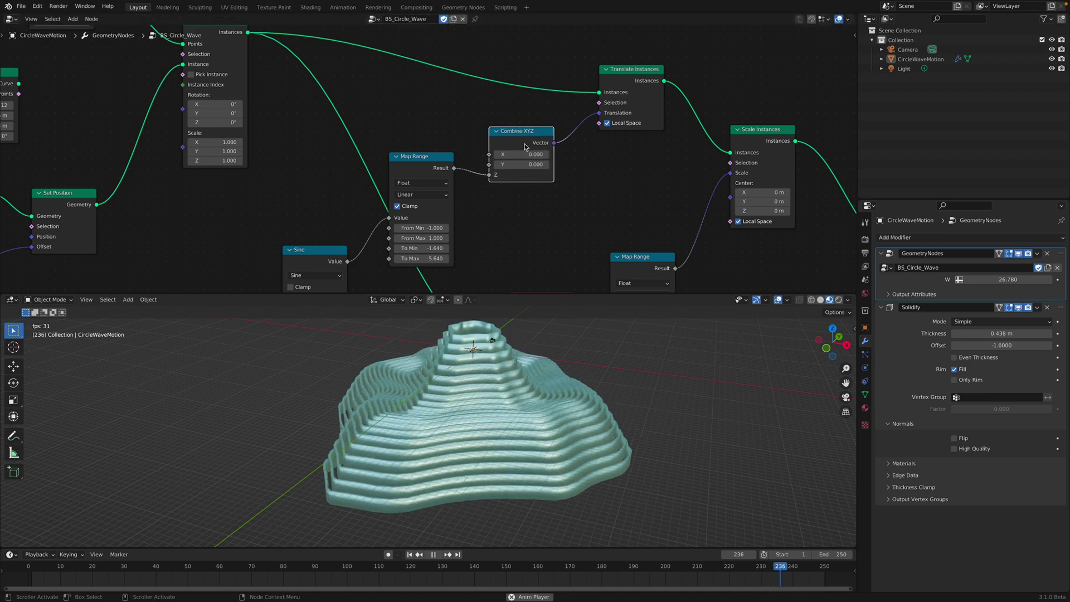
left_click_drag(630, 82, 630, 86)
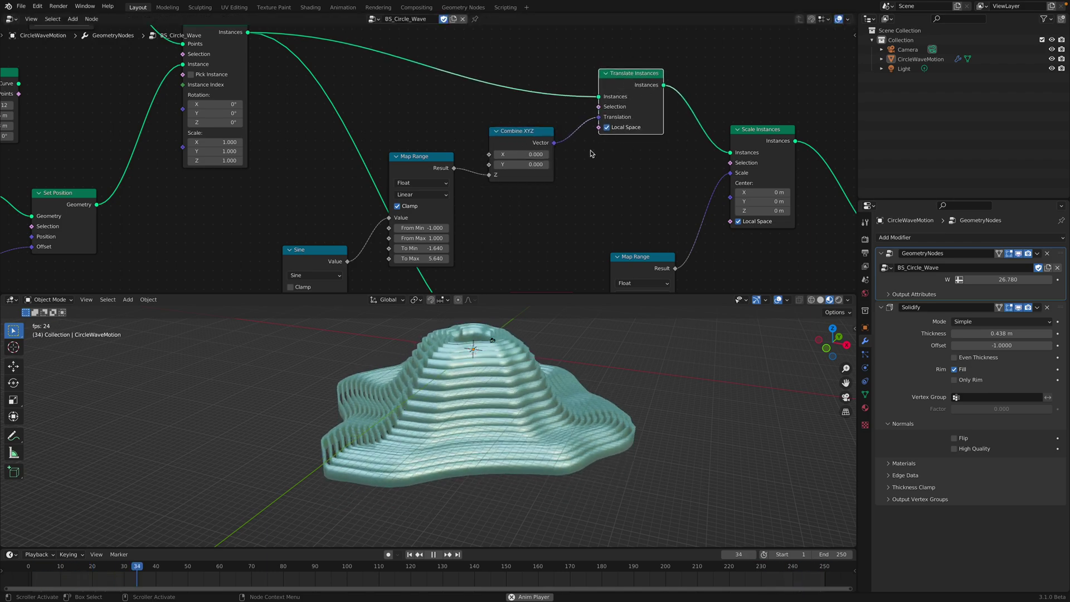
Stop playback and save the file, and nudge the Realize Instances node after Scale Instances.
middle_click_drag(569, 410, 601, 382)
key("space")
middle_click_drag(674, 206, 436, 163)
key("ctrl+s")
scroll(500, 169, "down", 1)
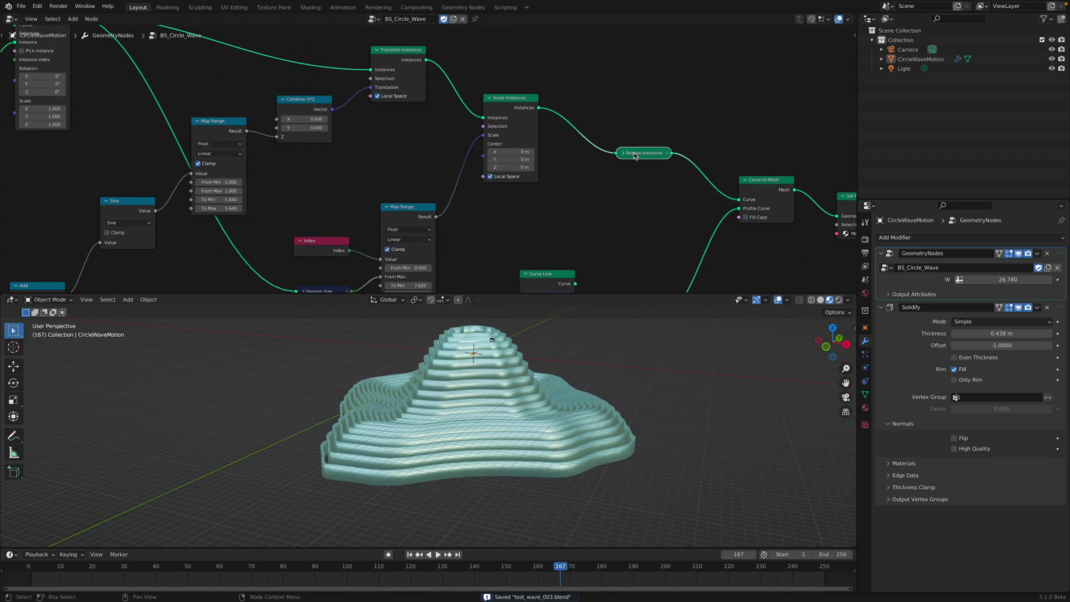
middle_click_drag(579, 172, 431, 151)
left_click_drag(452, 150, 451, 149)
Move both Curve Line nodes up near Curve to Mesh, and set the connected one's Length to 4.7 m.
middle_click_drag(558, 195, 518, 123)
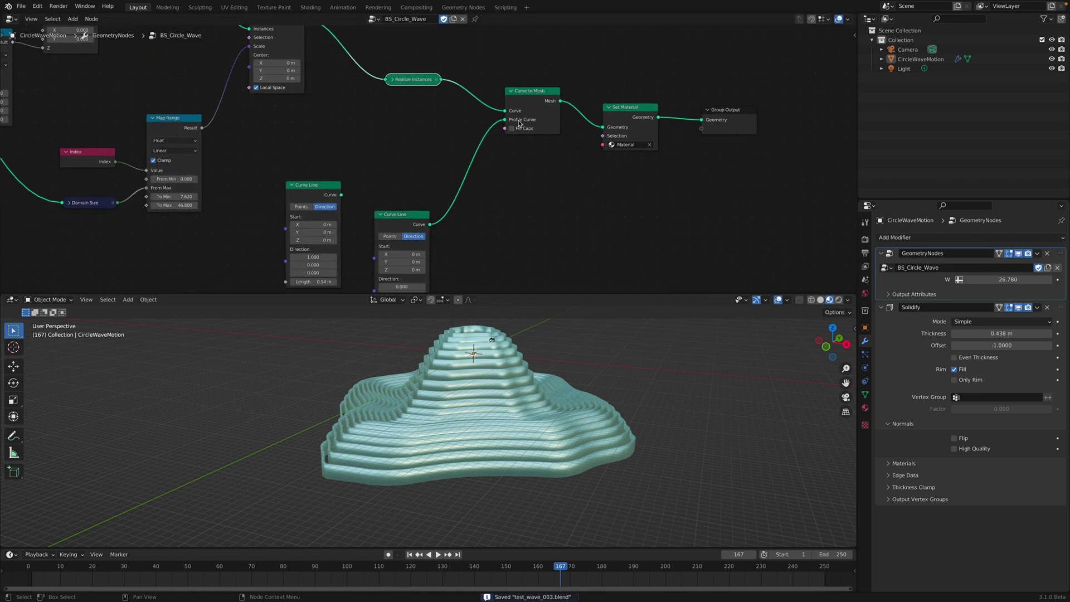
left_click_drag(425, 214, 465, 132)
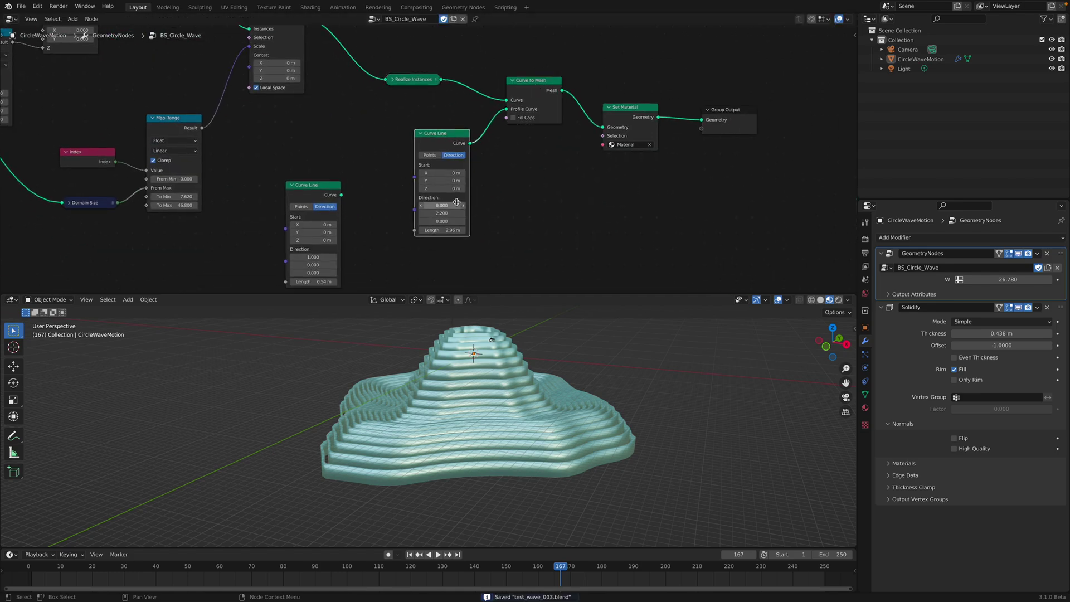
left_click_drag(317, 184, 341, 115)
middle_click_drag(605, 374, 593, 417)
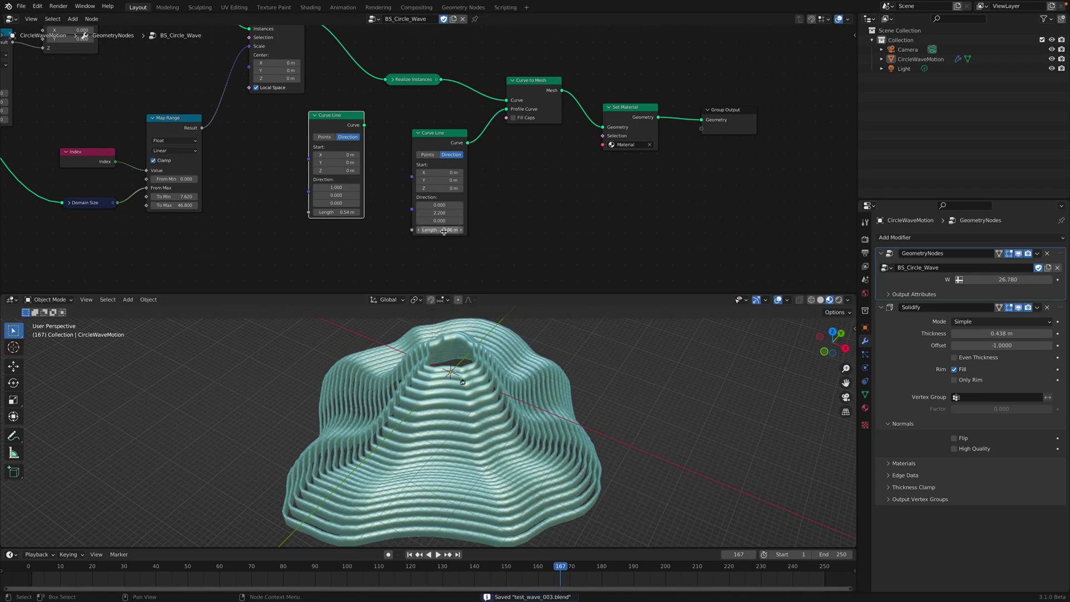
left_click_drag(444, 232, 490, 232)
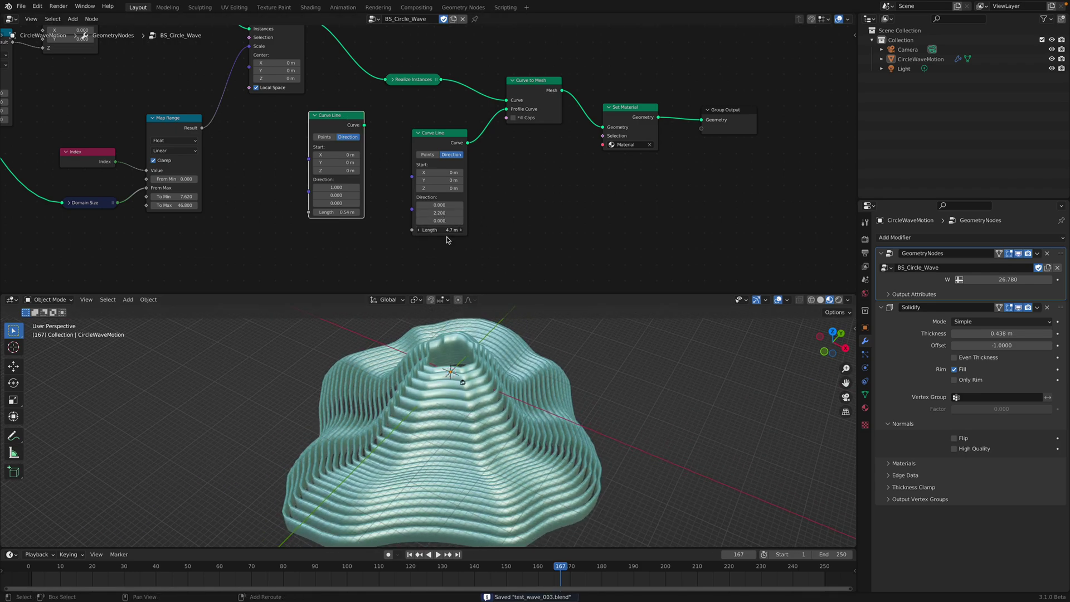
middle_click_drag(532, 499, 530, 471)
scroll(530, 471, "down", 2)
scroll(527, 473, "up", 2)
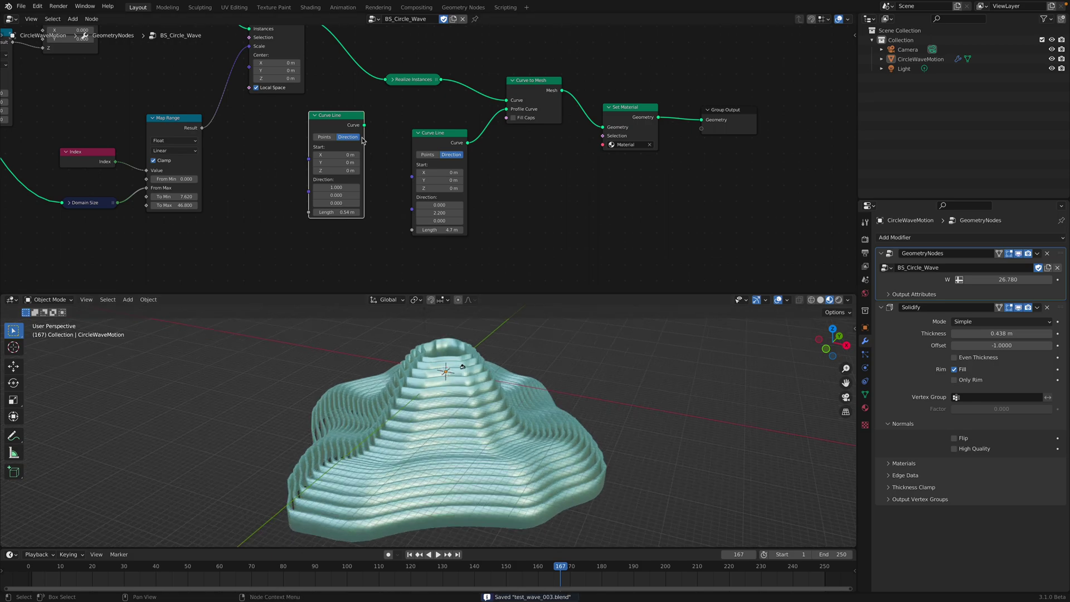
Connect the Curve Line with the X direction to Profile Curve on Curve to Mesh, and set its Length to 2.44 m.
left_click_drag(504, 110, 506, 109)
middle_click_drag(529, 348, 550, 343)
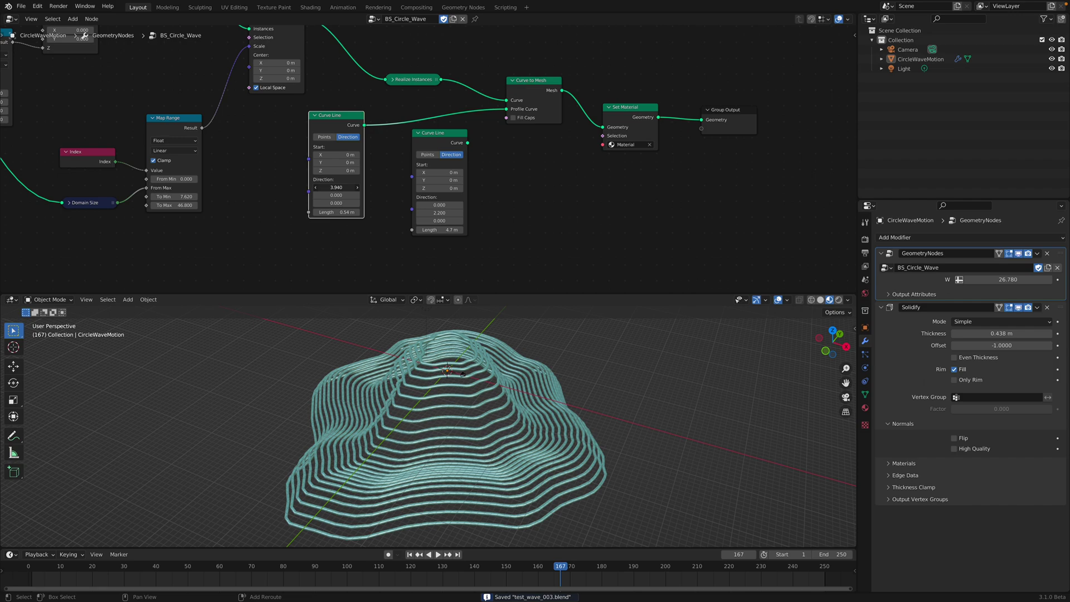
left_click_drag(336, 212, 438, 212)
mouse_move(524, 418)
middle_mouse_down()
mouse_move(509, 460)
mouse_move(531, 386)
mouse_move(528, 406)
middle_mouse_up()
Play the animation briefly, and reconnect the 4.7 m Curve Line to Profile Curve, shifting the 2.44 m one closer.
key("space")
key("space")
left_click_drag(508, 114, 507, 110)
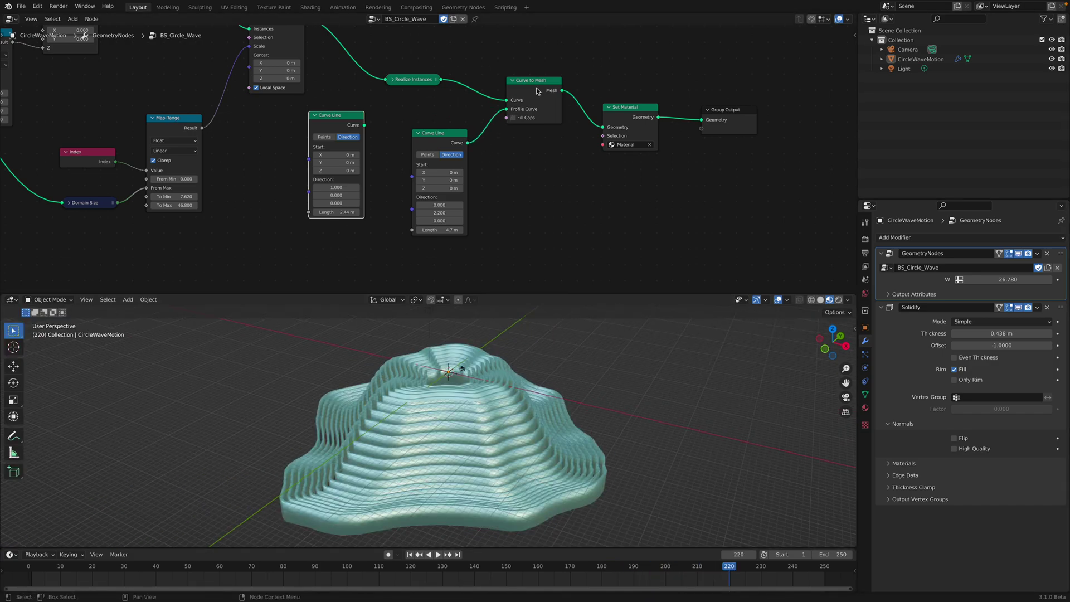
left_click_drag(354, 119, 385, 117)
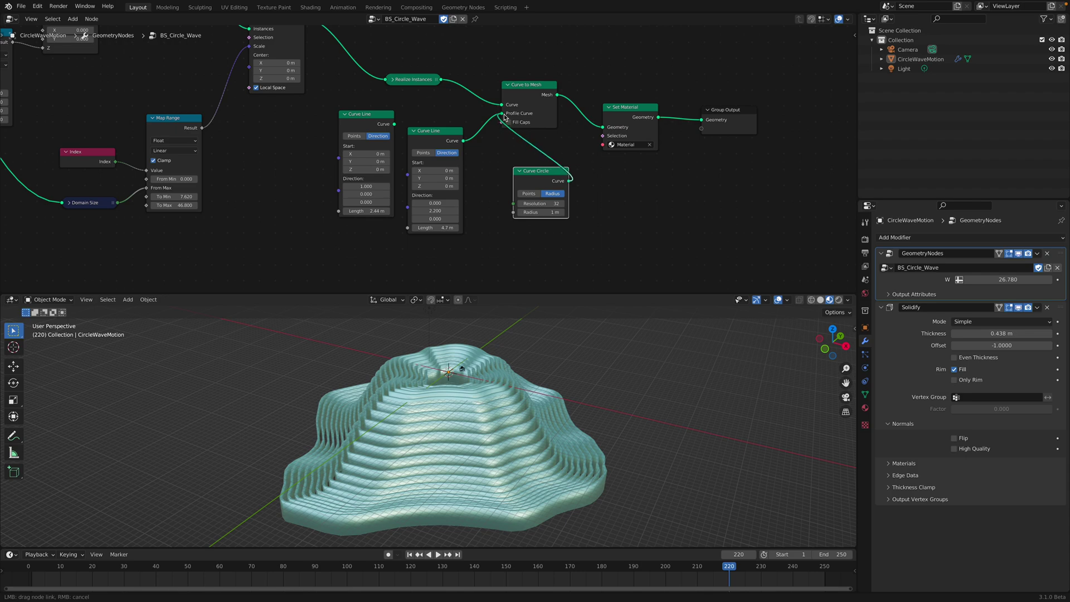
Try a Curve Circle with resolution 12 as the profile curve of Curve to Mesh and play the animation.
left_click_drag(504, 117, 503, 114)
type("12")
key("Return")
key("space")
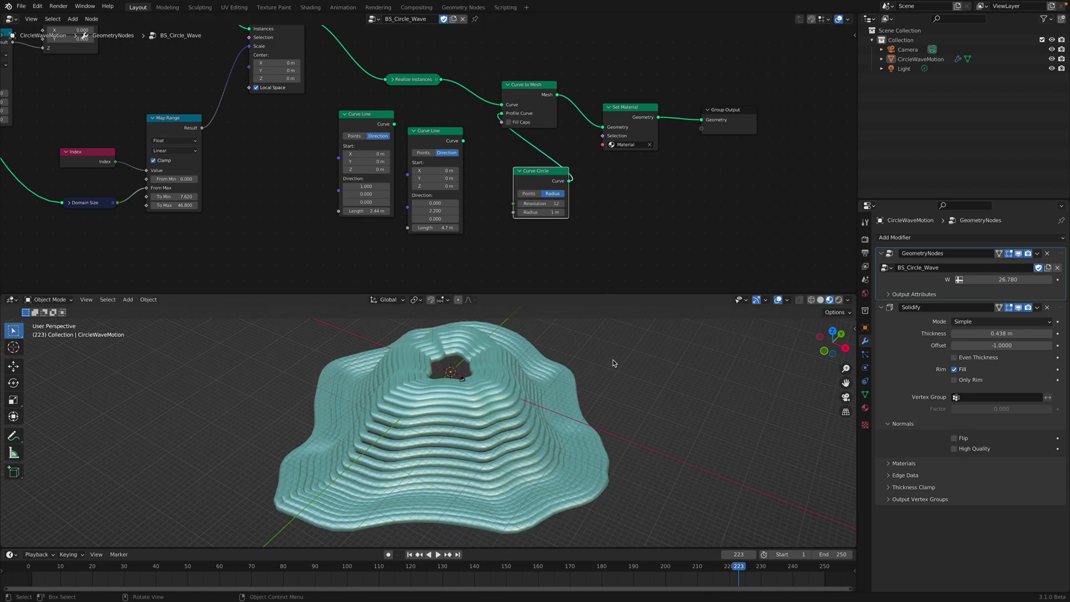
key("space")
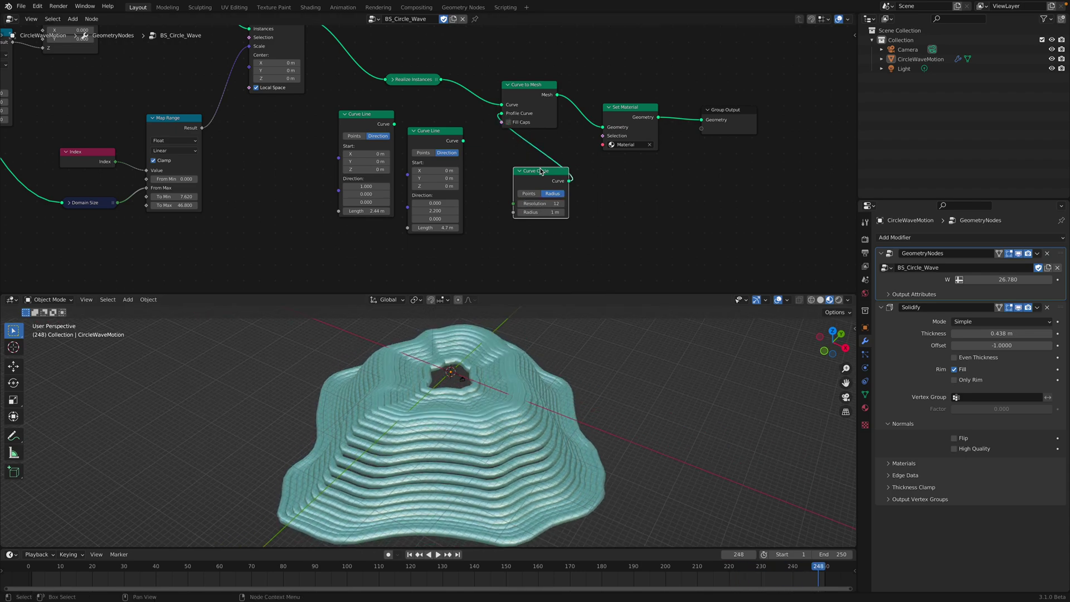
Delete the Curve Circle profile node, reconnect the 4.7 m Curve Line to Profile Curve, and save the file.
key("x")
left_click_drag(504, 116, 468, 132)
key("ctrl+s")
middle_click_drag(597, 357, 612, 373)
middle_click_drag(535, 446, 473, 411)
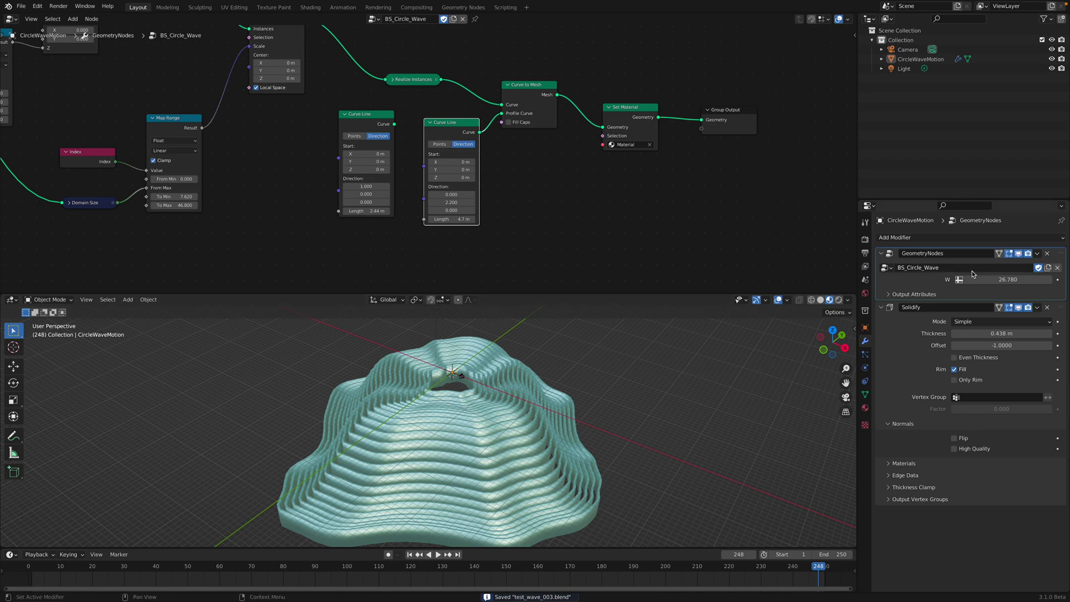
Hide the Solidify modifier in the viewport to inspect the unthickened strips, and show it again.
left_click(1019, 307)
middle_click_drag(719, 416, 731, 388)
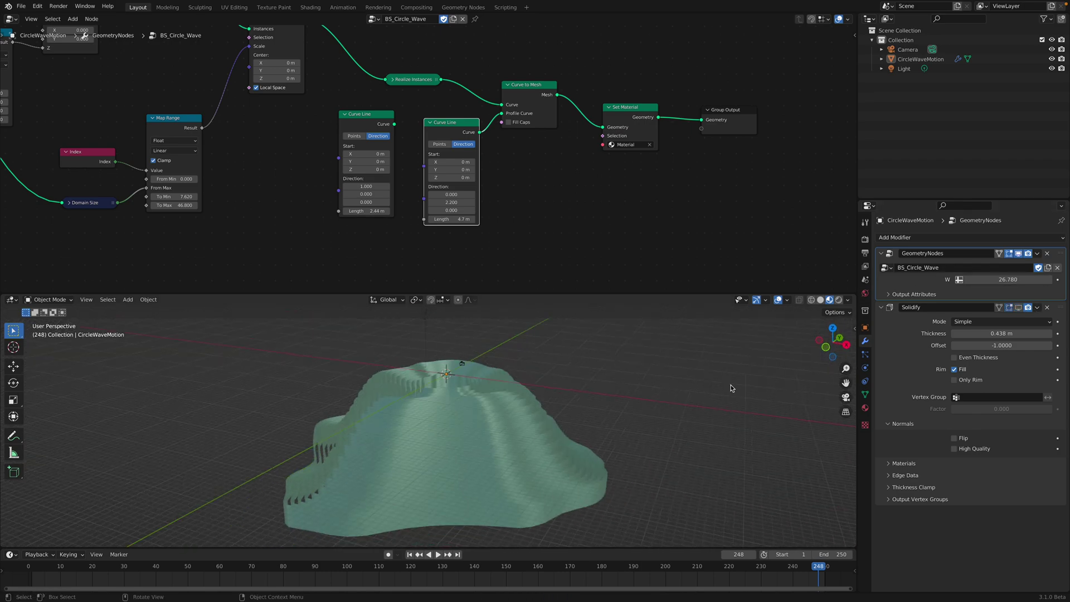
left_click(1018, 309)
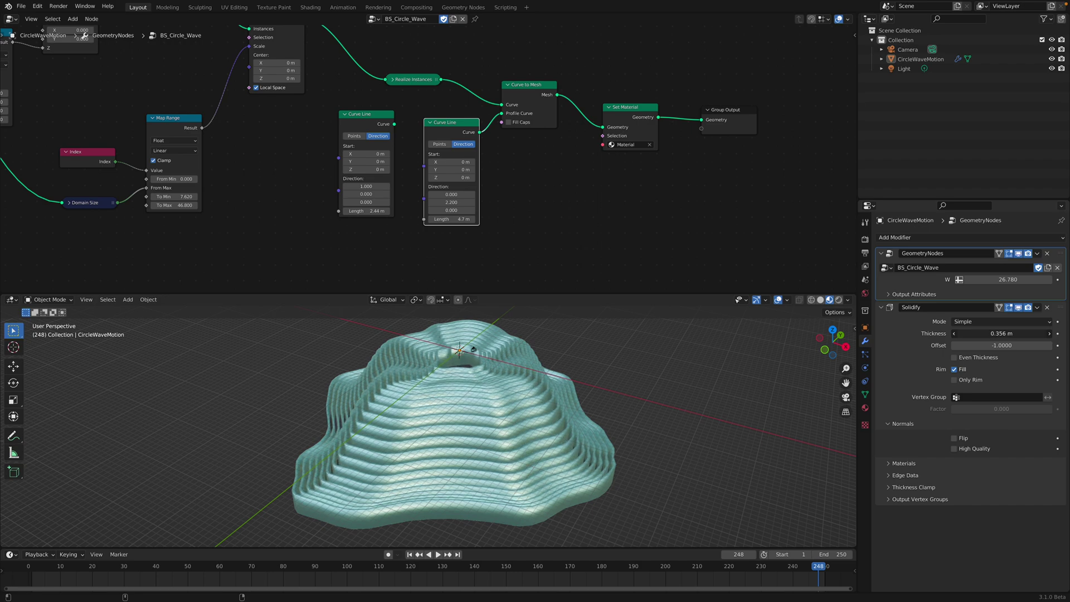
Set the Solidify thickness to 0.508 m, saving the file and playing the animation to check it.
key("ctrl+s")
middle_click_drag(737, 382, 626, 420)
key("space")
middle_click_drag(563, 443, 486, 406)
key("space")
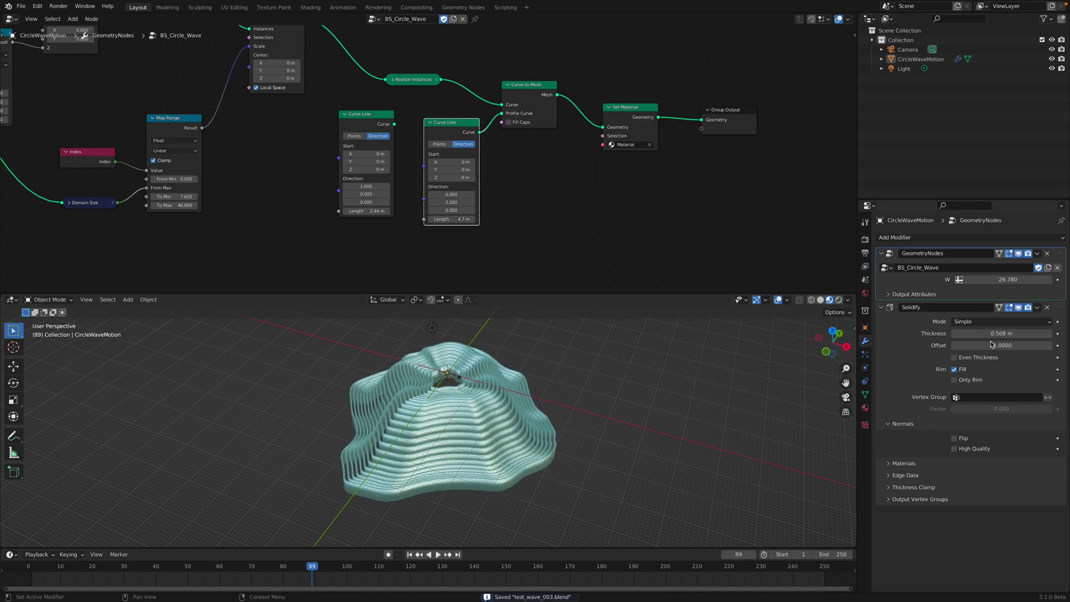
Duplicate the circle wave object along the X axis and increase the copy's W value to vary its noise shape.
middle_click_drag(564, 394, 597, 397)
left_click(530, 402)
scroll(557, 398, "down", 1)
key("shift+d")
key("x")
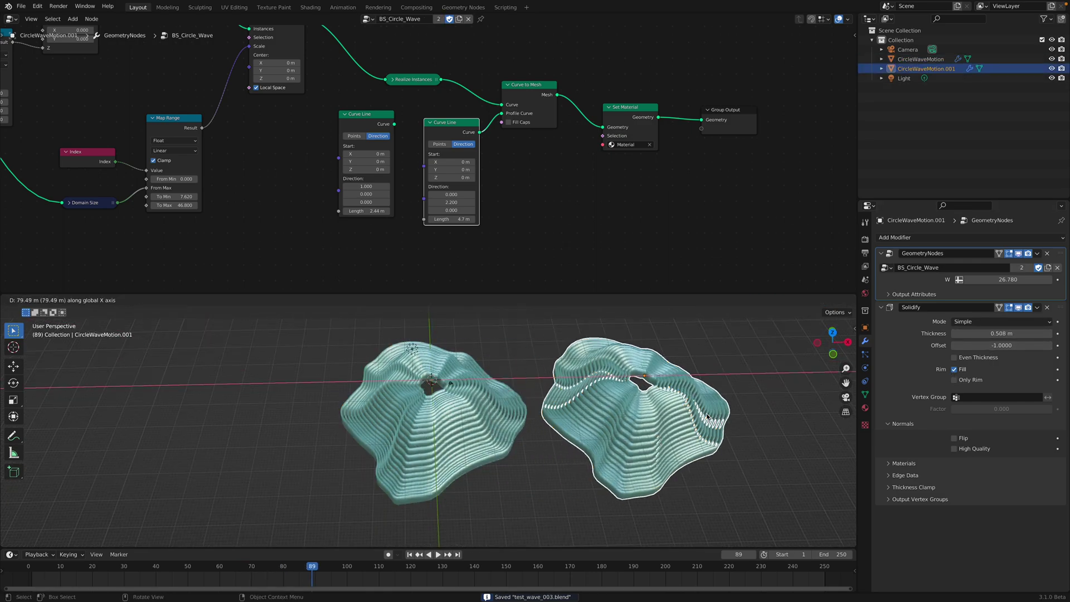
left_click(813, 354)
middle_click_drag(842, 352, 779, 359, "shift")
left_click_drag(1010, 279, 1032, 280)
Duplicate the second wave object further along the X axis and set the new copy's W value to 31.940.
middle_click_drag(655, 390, 646, 418)
key("shift+d")
key("x")
left_click(771, 414)
left_click_drag(987, 279, 998, 279)
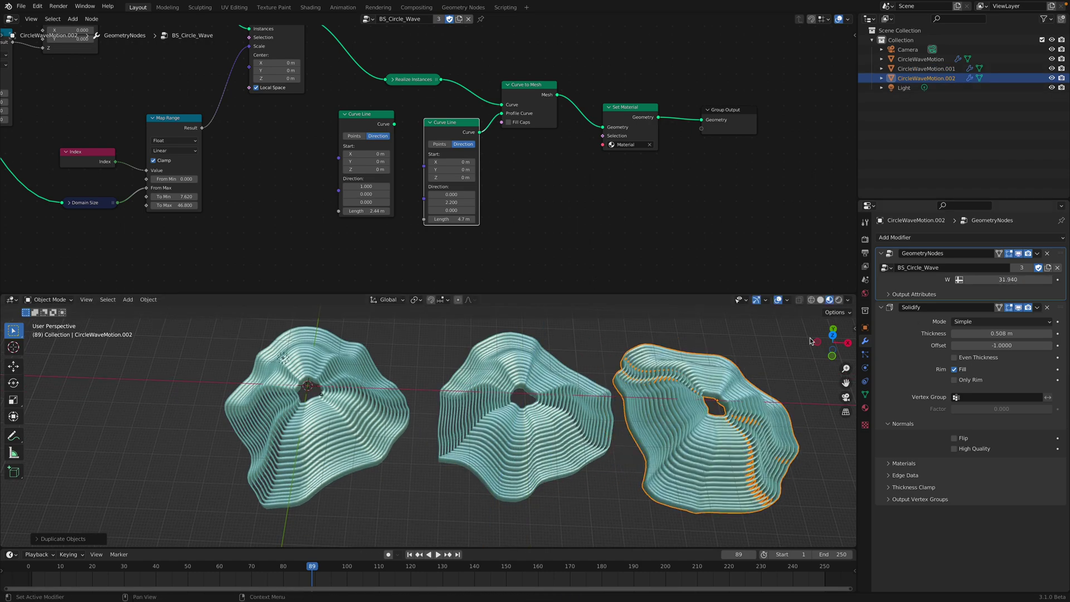
left_click(743, 346)
Preview the three animated wave objects in Rendered shading, with an enlarged viewport and overlays hidden.
key("space")
middle_click_drag(734, 379, 691, 351)
key("space")
left_click(838, 301)
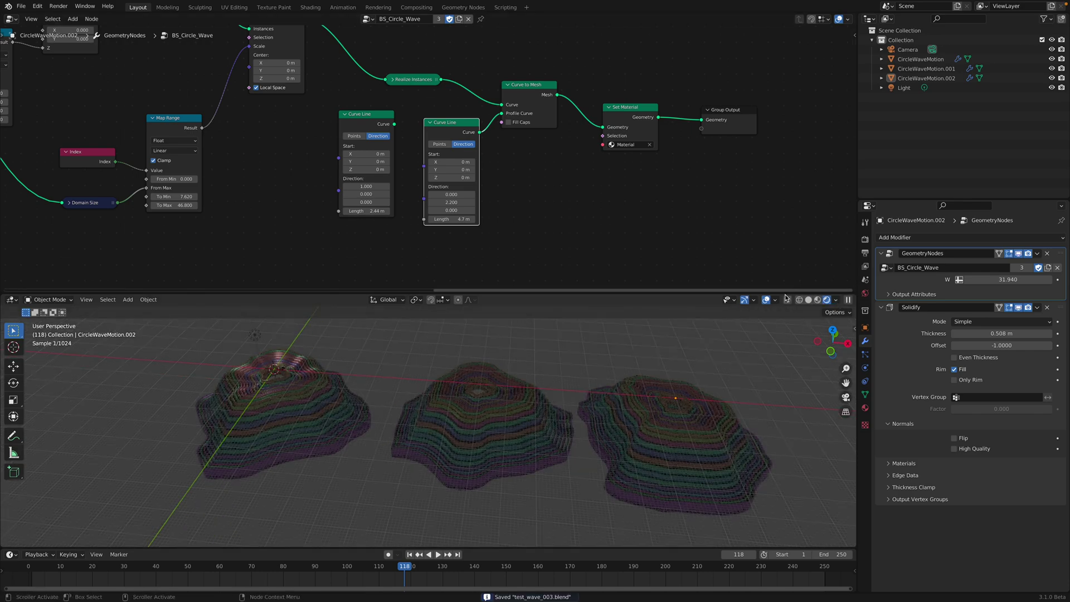
left_click_drag(783, 292, 770, 155)
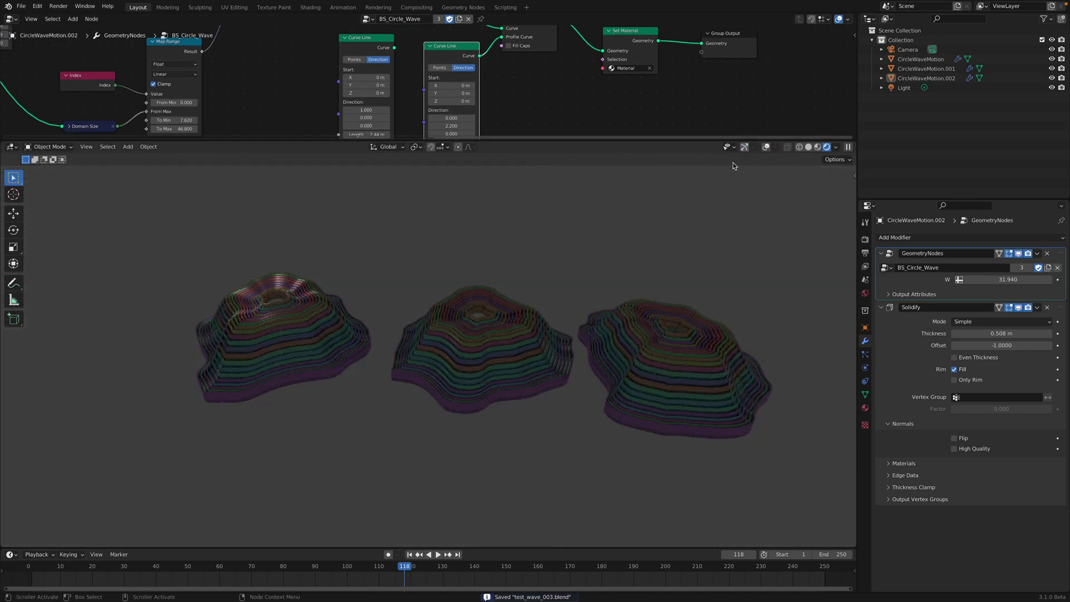
scroll(628, 240, "up", 1)
middle_click_drag(658, 283, 615, 255, "shift")
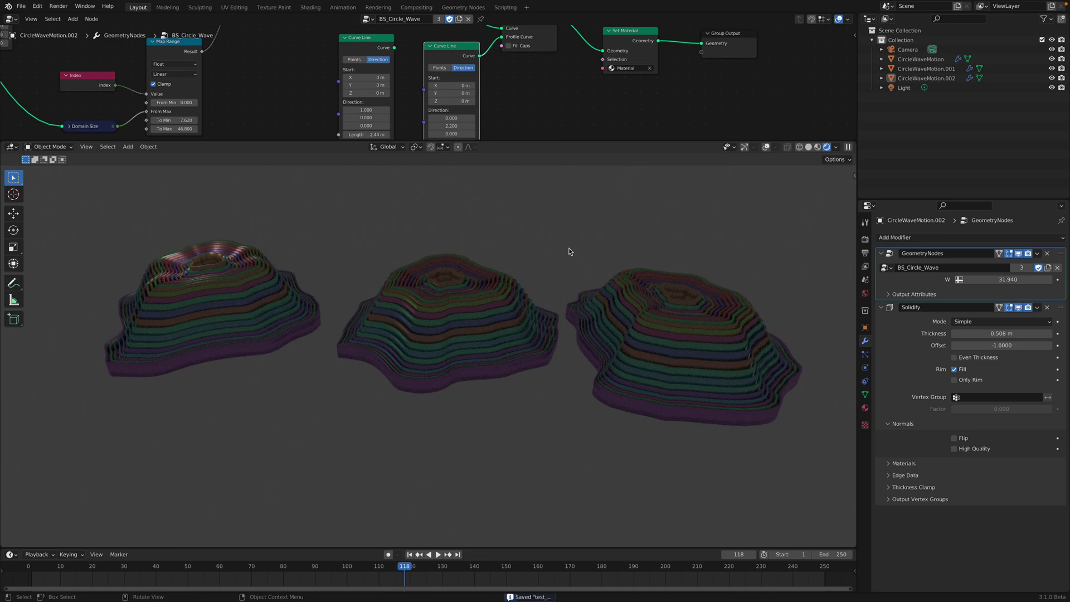
key("space")
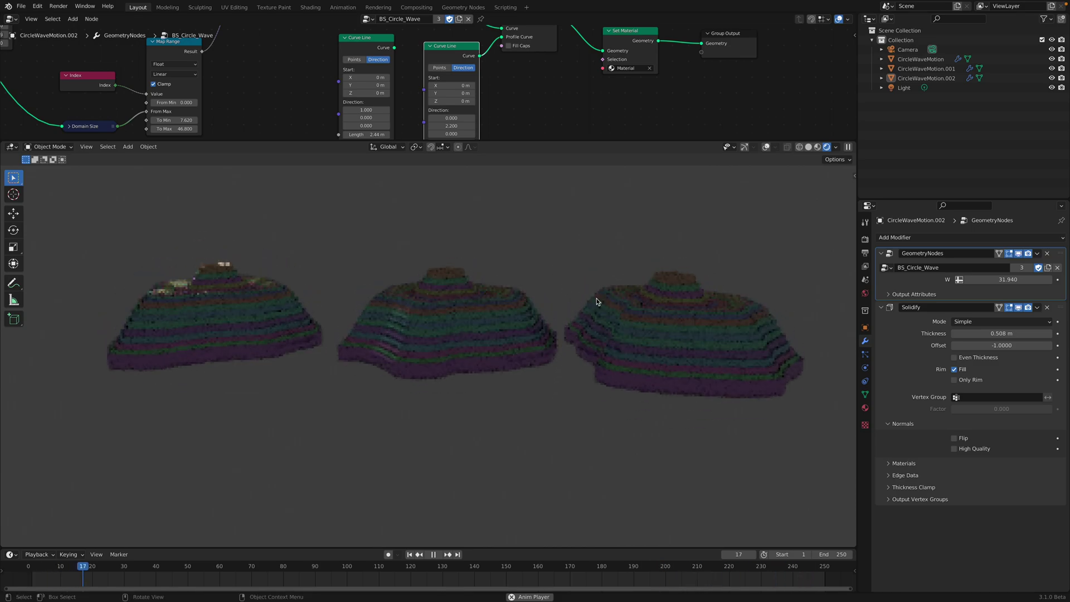
Return the viewport to Material Preview with overlays shown, stop the playback, and save the file.
left_click(767, 147)
left_click(822, 147)
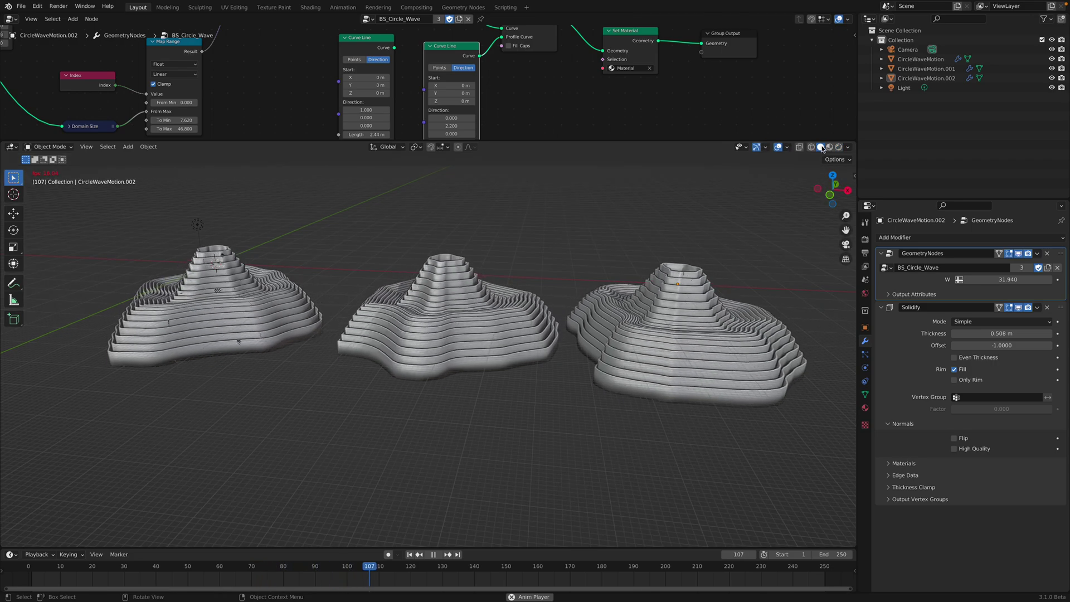
left_click(830, 147)
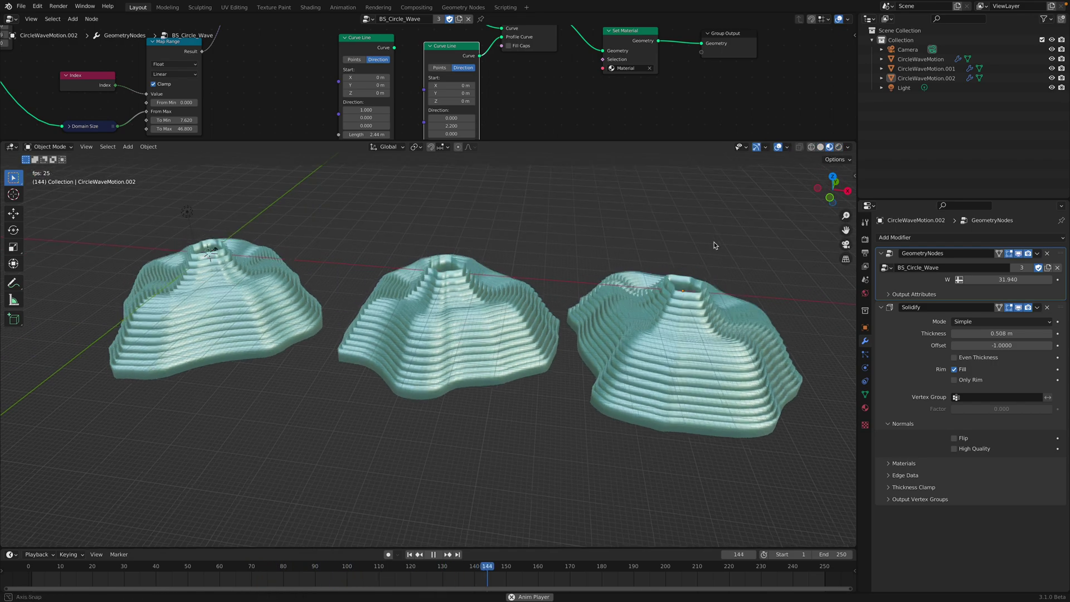
key("space")
key("ctrl+s")
Review the whole BS_Circle_Wave node tree in an enlarged node editor, nudging the path Curve Line, Star and unused profile Curve Line nodes.
left_click_drag(698, 139, 635, 294)
scroll(537, 223, "down", 9)
middle_click_drag(524, 174, 688, 196)
scroll(543, 207, "down", 2)
middle_click_drag(540, 206, 506, 205)
scroll(531, 226, "up", 1)
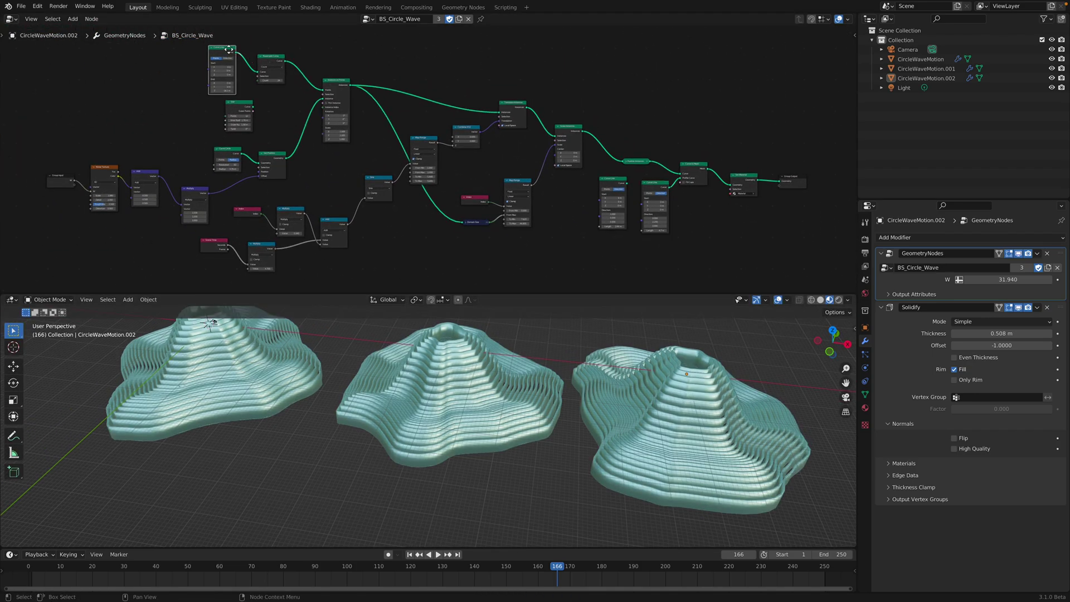
left_click_drag(229, 49, 231, 46)
left_click_drag(241, 108, 234, 108)
middle_click_drag(291, 103, 292, 106)
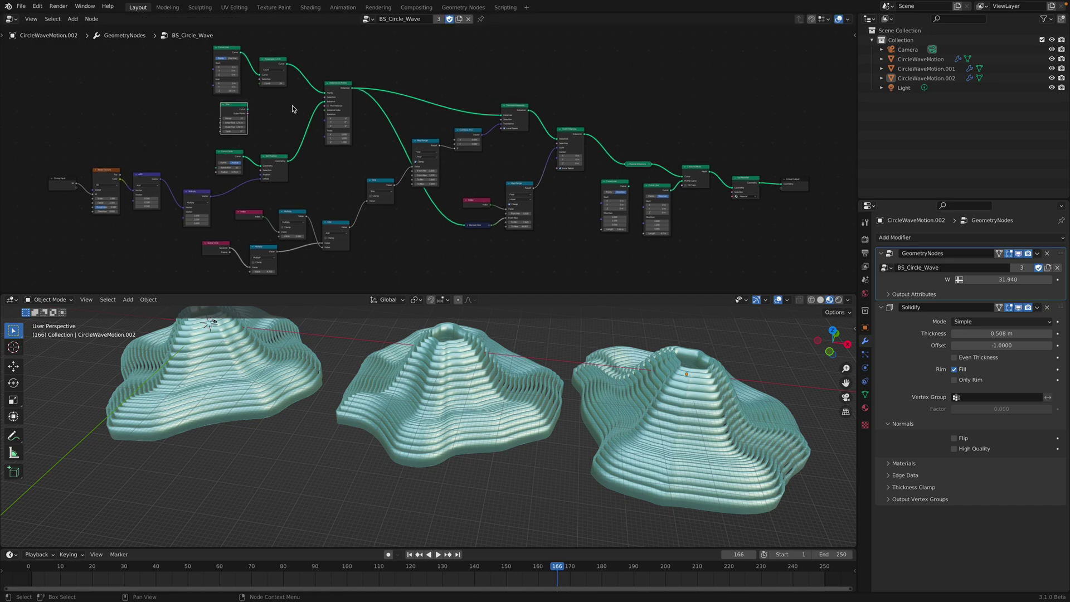
middle_click_drag(355, 138, 357, 138)
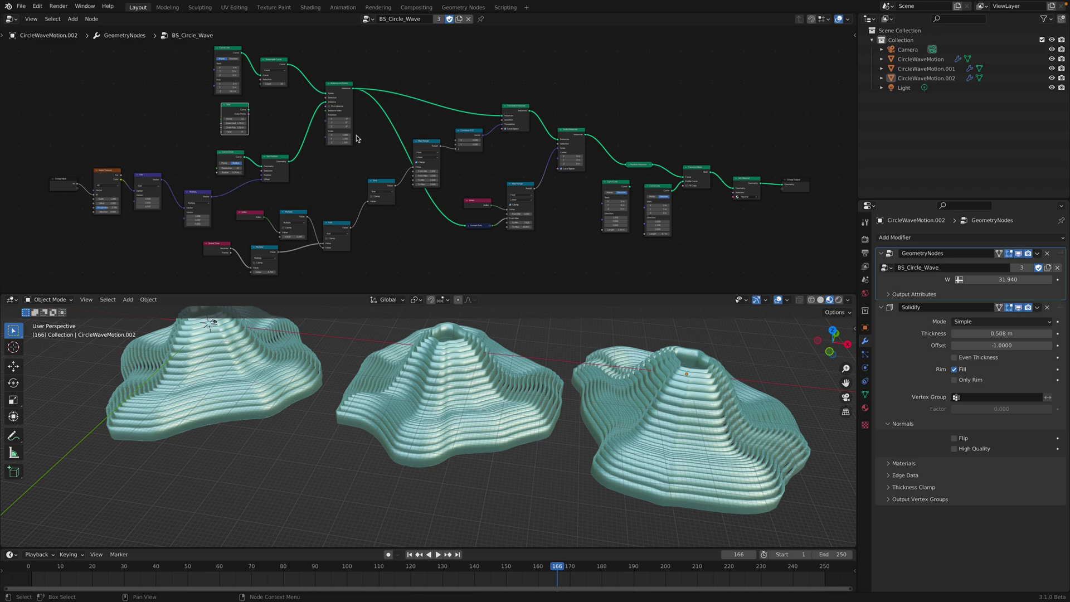
middle_click_drag(606, 187, 599, 187)
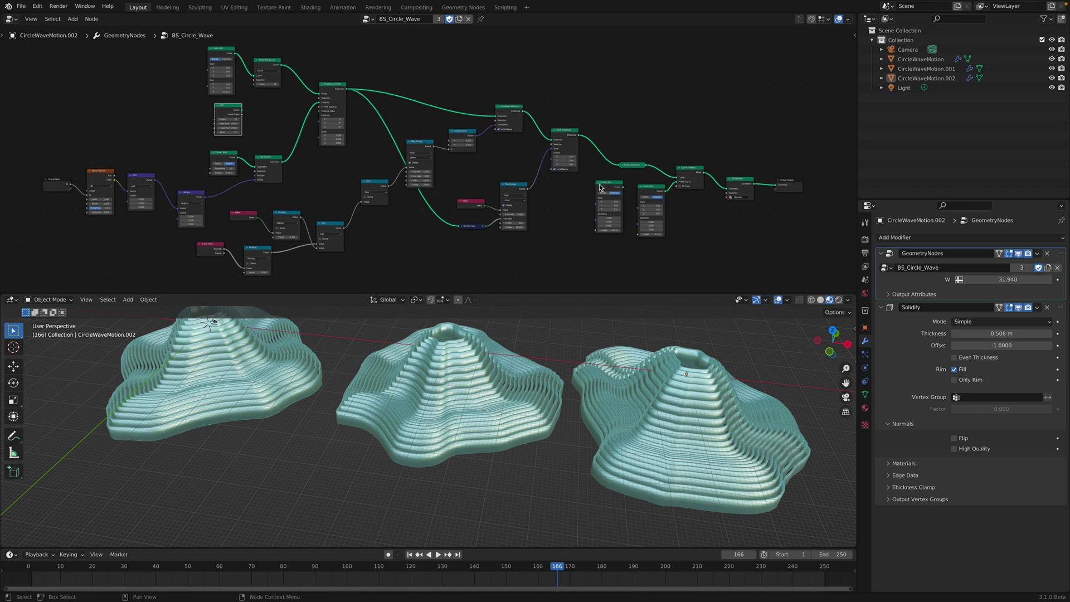
left_click_drag(609, 190, 610, 196)
middle_click_drag(547, 165, 617, 157)
scroll(620, 152, "up", 1)
scroll(535, 184, "down", 2)
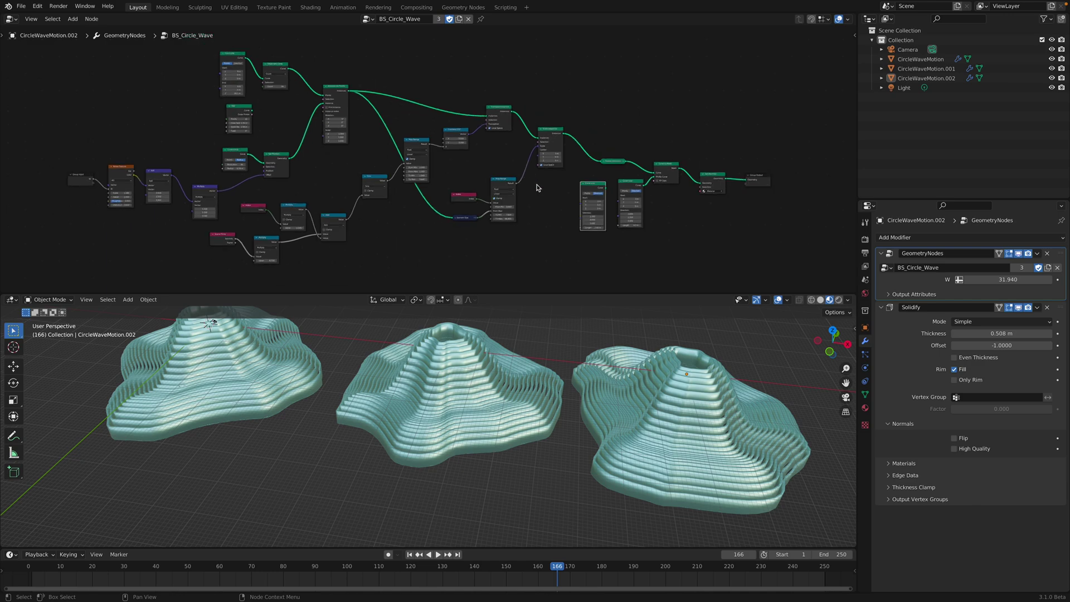
Open the scene's render properties and view the three wave objects from the front.
left_click(867, 241)
middle_click_drag(669, 434, 804, 347)
scroll(389, 139, "up", 2)
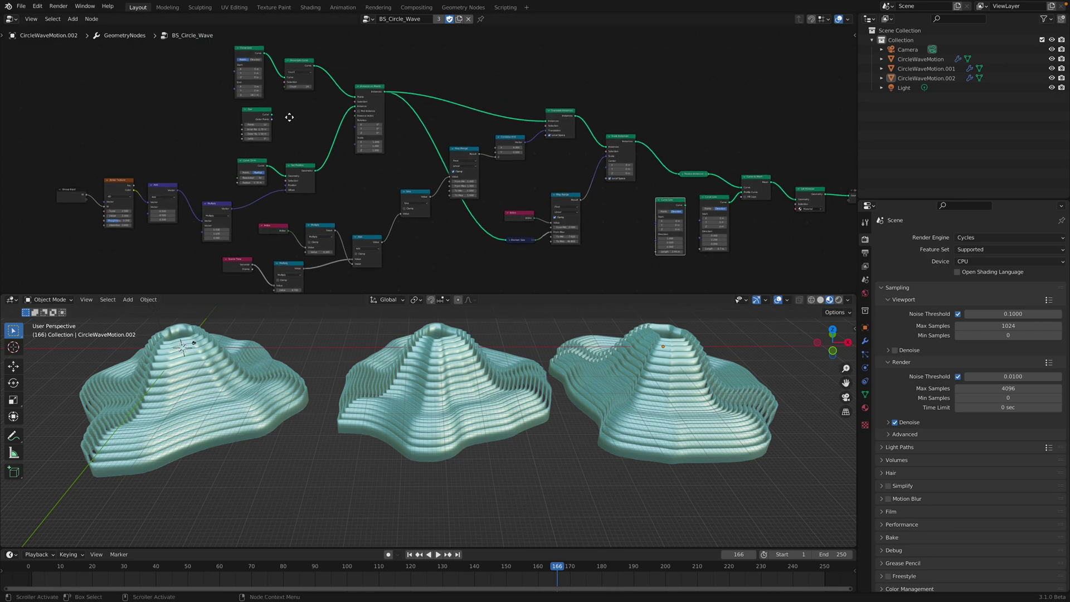
Try the Star curve as the Instance of Instance on Points and play the animation.
scroll(287, 112, "up", 2)
key("g")
left_click(276, 103)
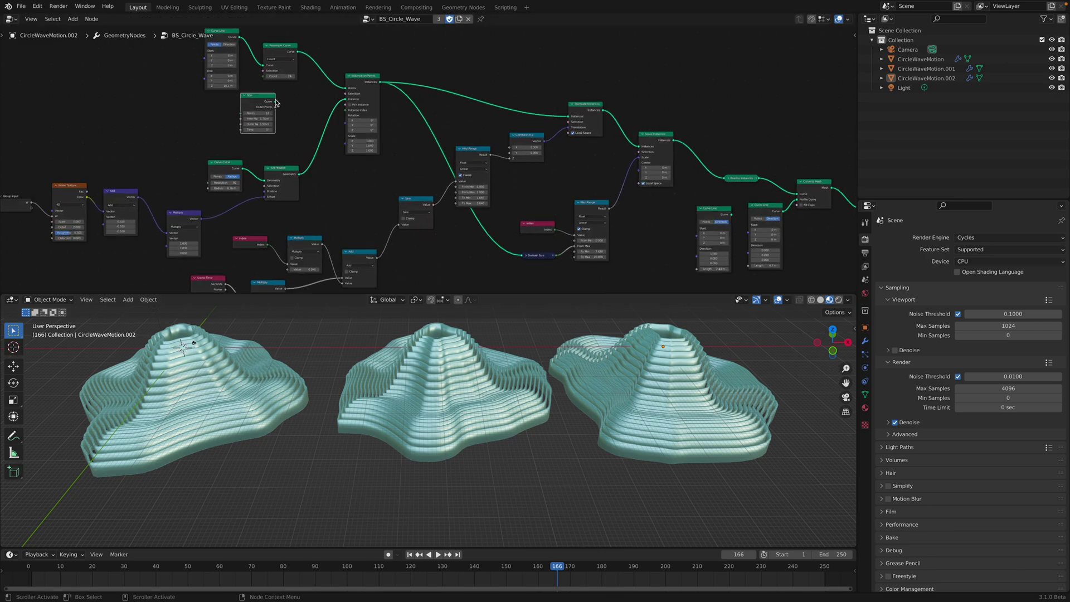
left_click_drag(348, 102, 348, 102)
middle_click_drag(467, 325, 512, 349)
key("space")
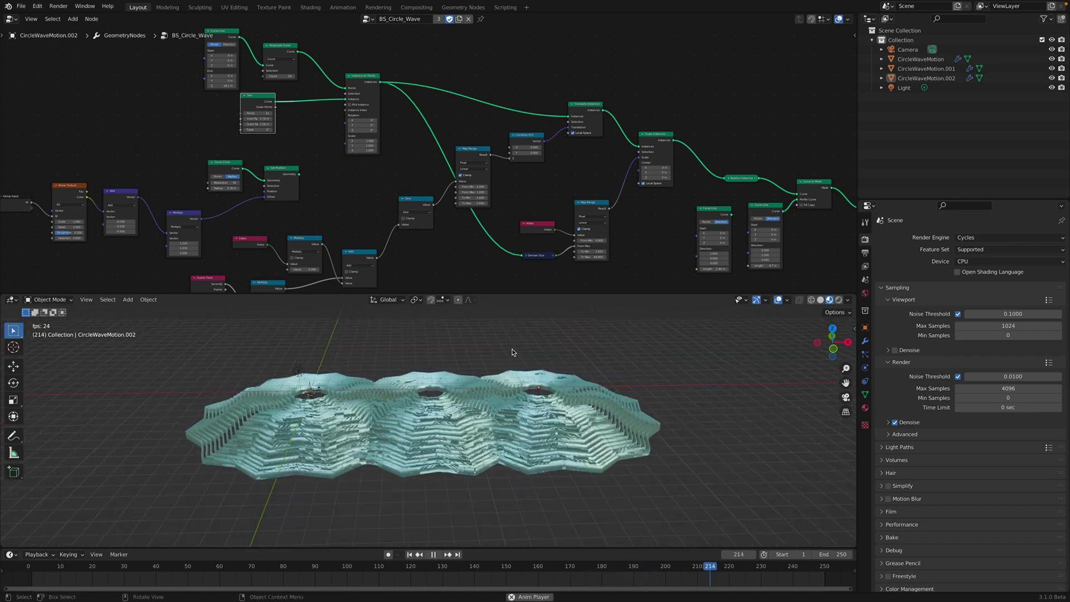
key("space")
Reconnect the Set Position geometry to the Instance input of Instance on Points, delete the Star node, and save the file.
scroll(271, 121, "up", 1)
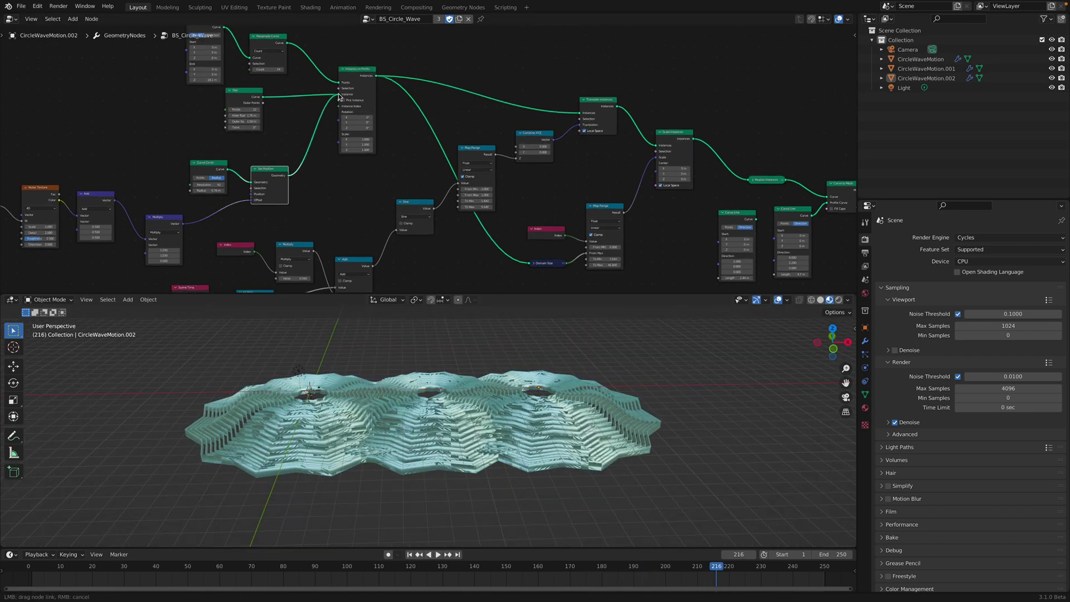
left_click_drag(338, 95, 338, 94)
left_click(253, 96)
key("x")
middle_click_drag(496, 357, 573, 389)
scroll(544, 393, "up", 4)
key("ctrl+s")
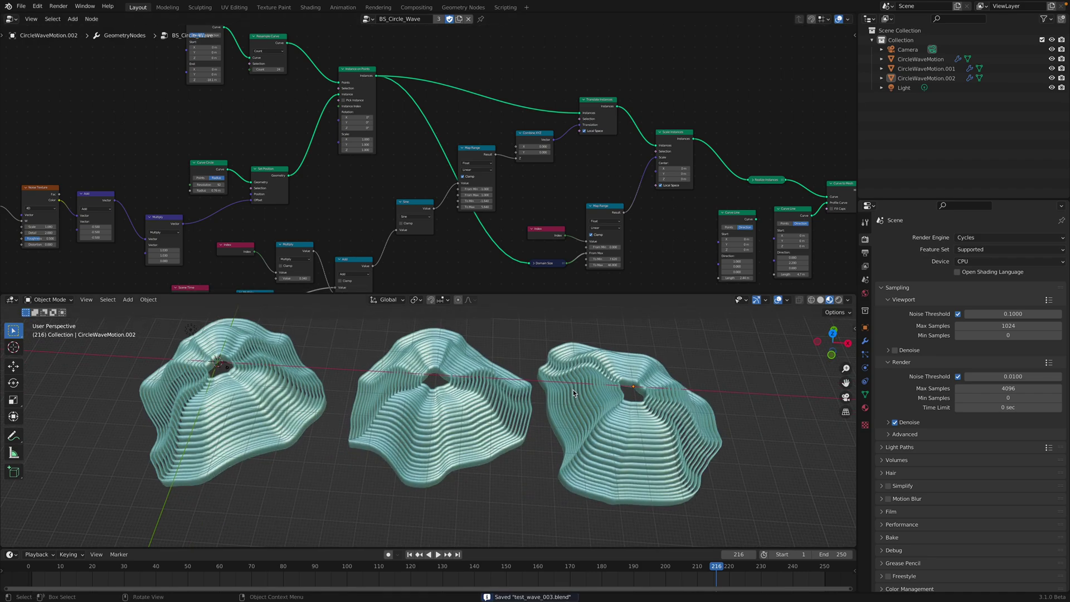
Show the three wave objects in Rendered shading in a taller viewport.
scroll(574, 388, "up", 2)
left_click(839, 300)
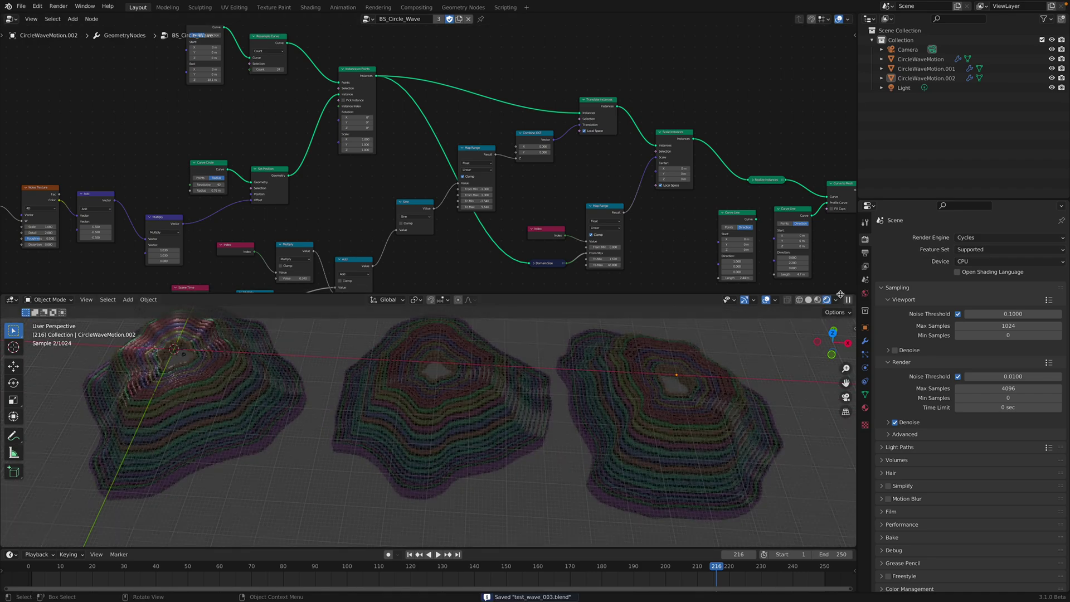
mouse_move(839, 294)
left_mouse_down()
mouse_move(892, 249)
mouse_move(979, 239)
left_mouse_up()
middle_click_drag(708, 352, 646, 357)
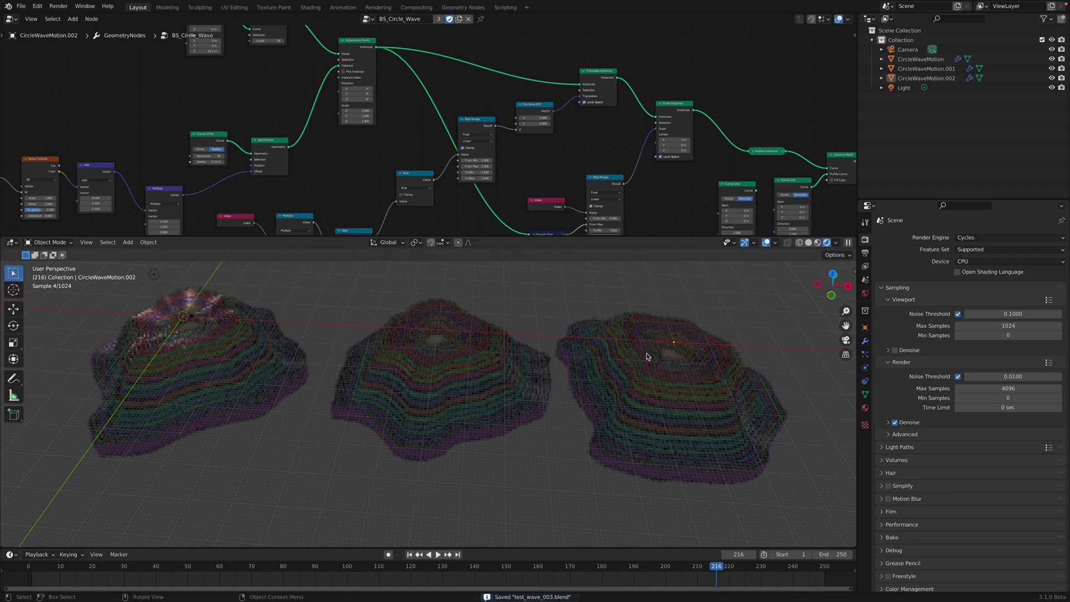
Add a Sun light, tilt it freely with trackball rotation to light the wave objects, and save the file.
key("shift+a")
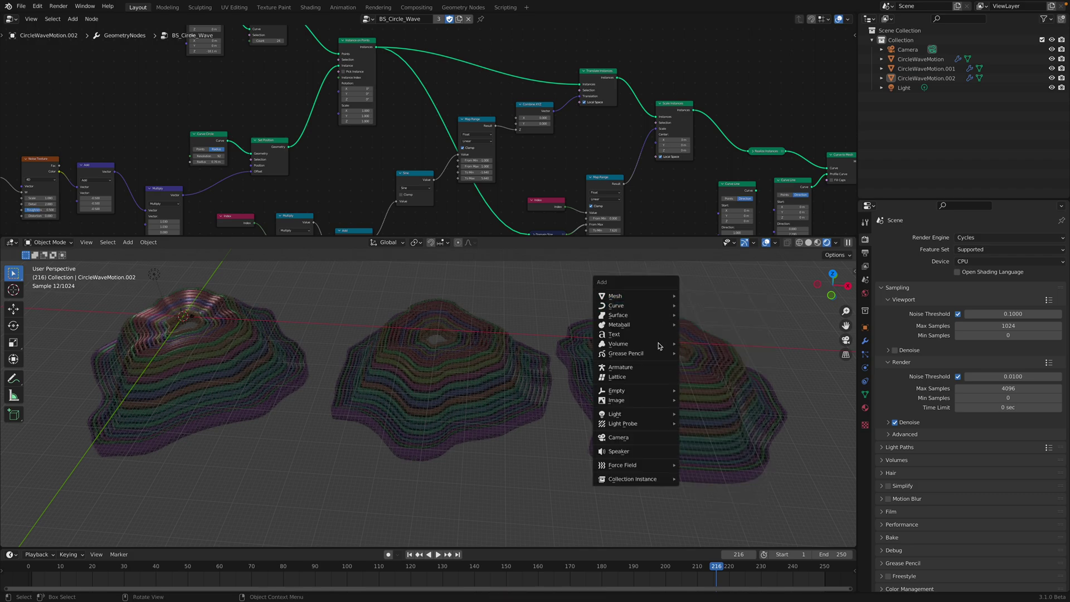
mouse_move(641, 414)
left_click(707, 424)
key("r")
key("r")
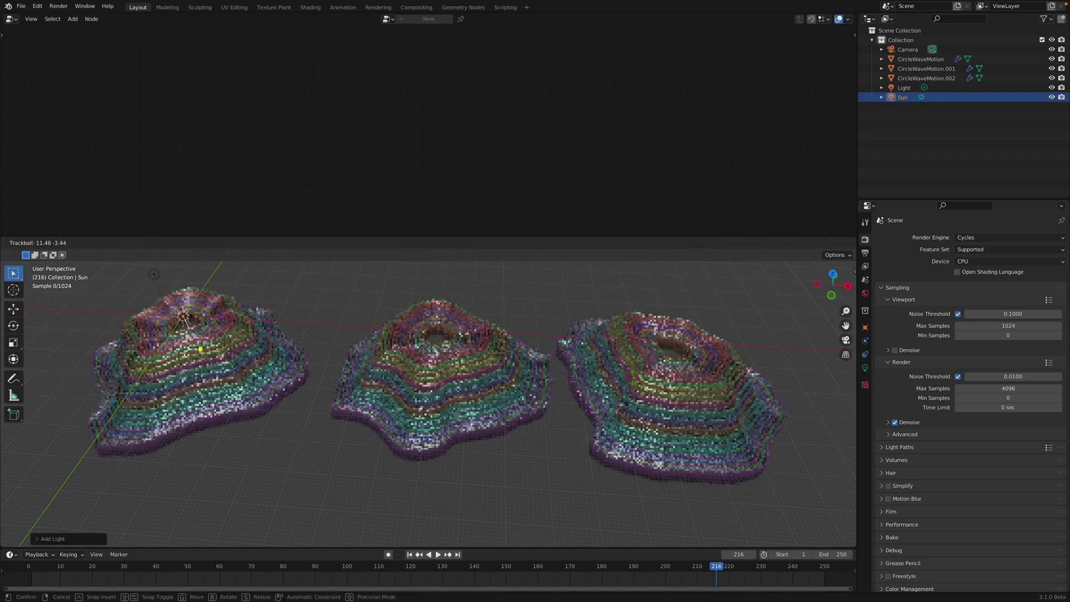
left_click(640, 290)
key("ctrl+s")
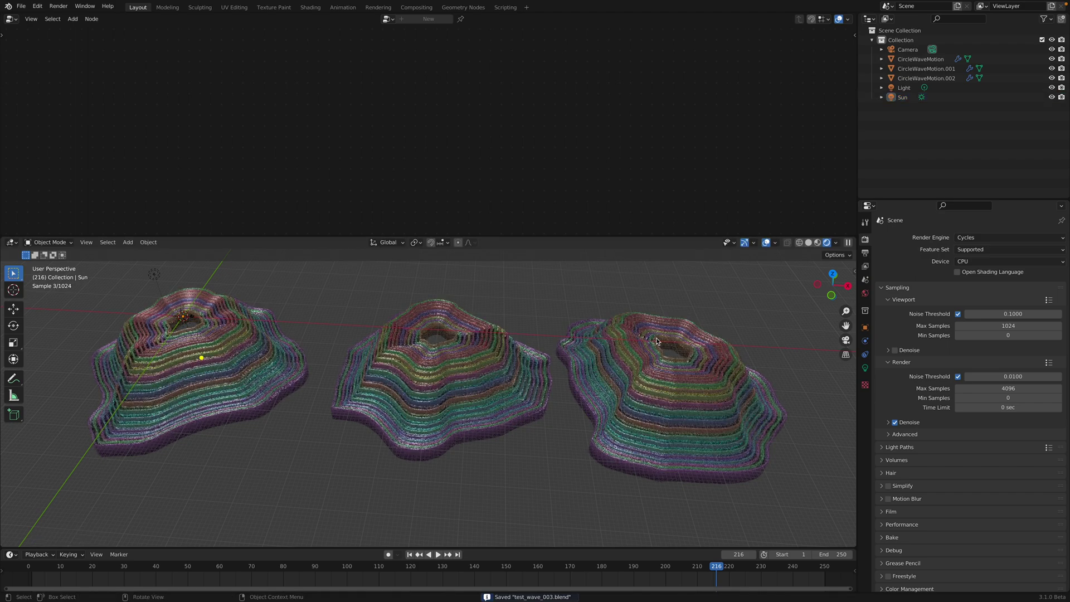
Try the Eevee render engine on the wave objects, and switch back to Cycles.
left_click(691, 340)
left_click(991, 237)
left_click(988, 250)
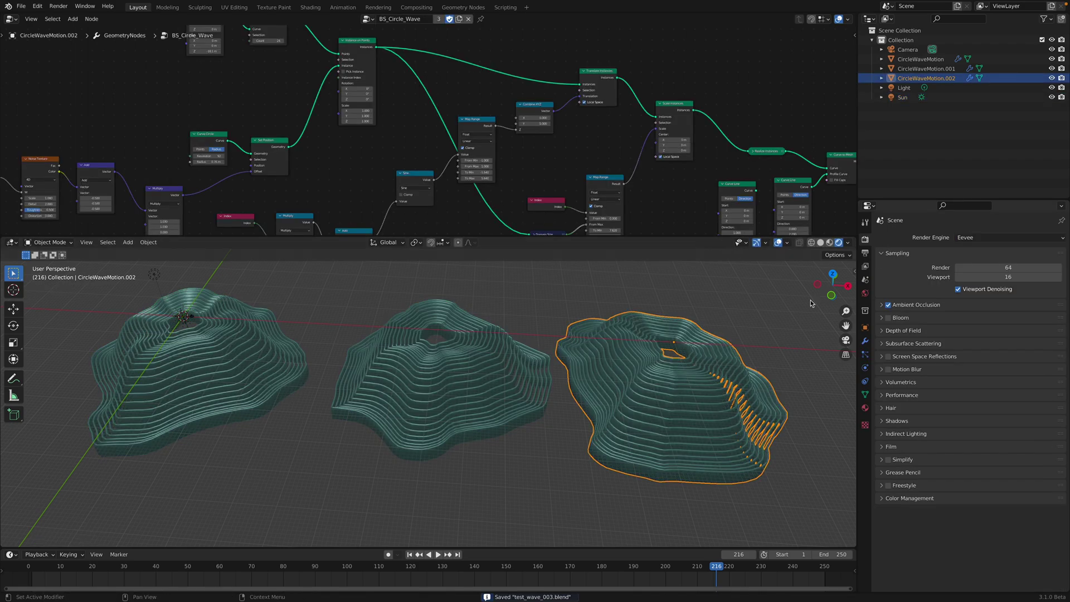
left_click(775, 296)
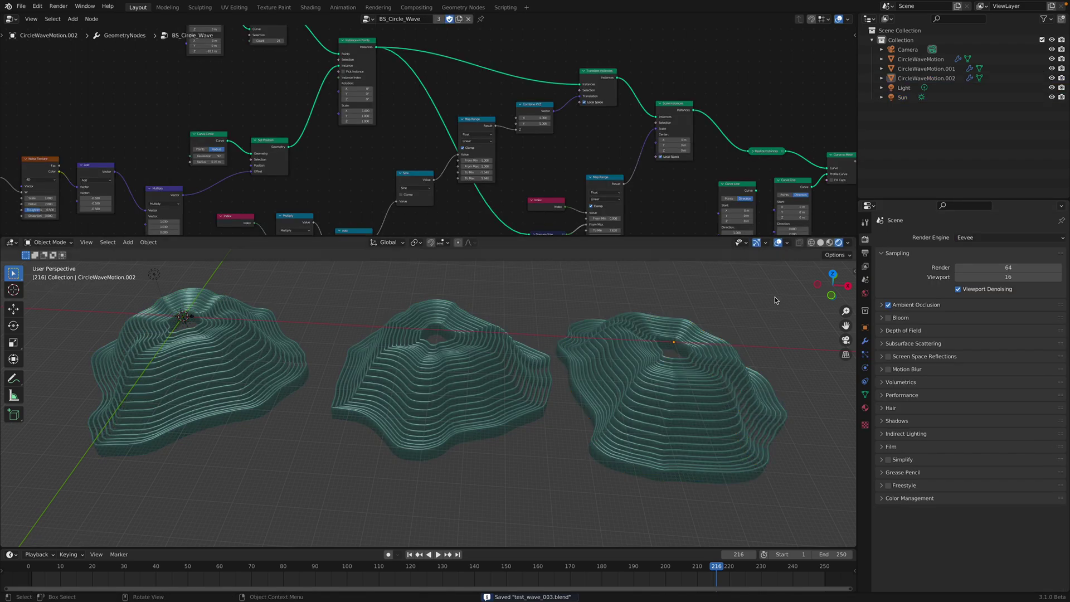
left_click(974, 238)
left_click(972, 266)
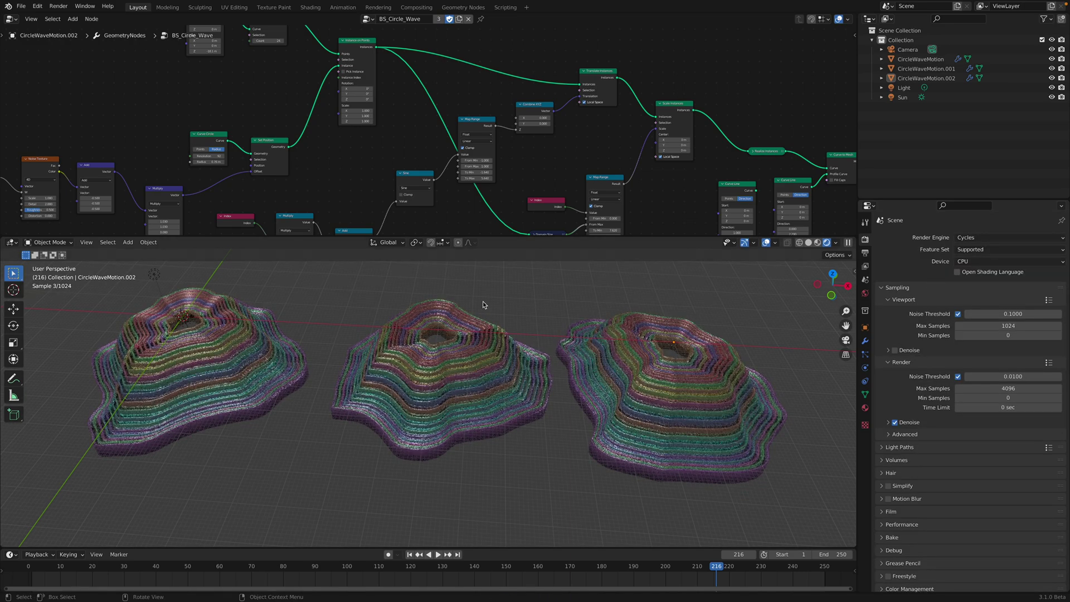
Open the third wave object's material in the Shader Editor and reposition the Hue Saturation Value and Principled BSDF nodes.
left_click(668, 374)
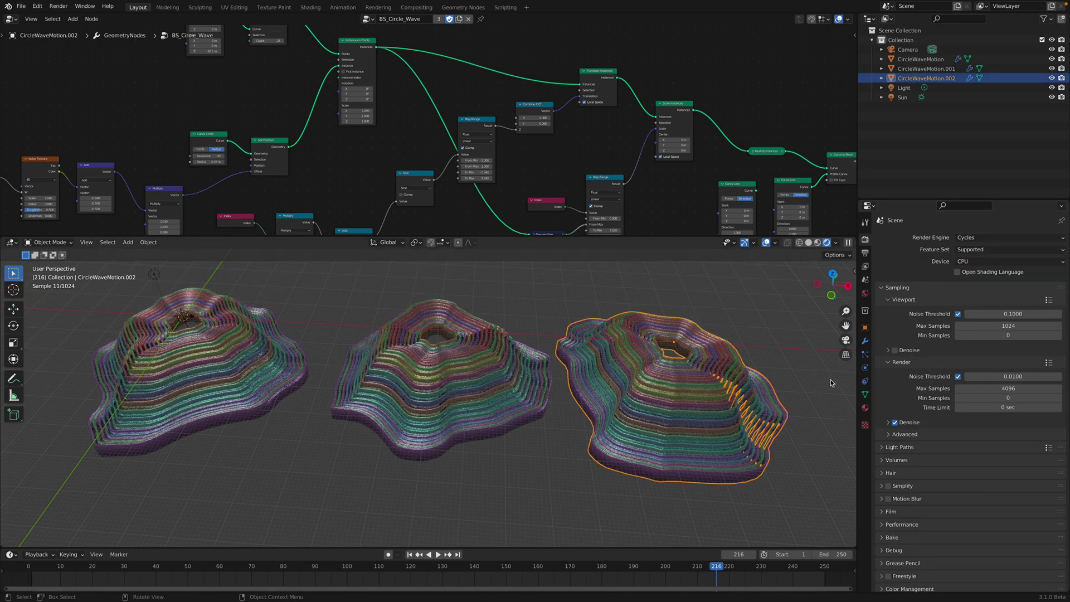
left_click(864, 408)
left_click(11, 19)
left_click(39, 110)
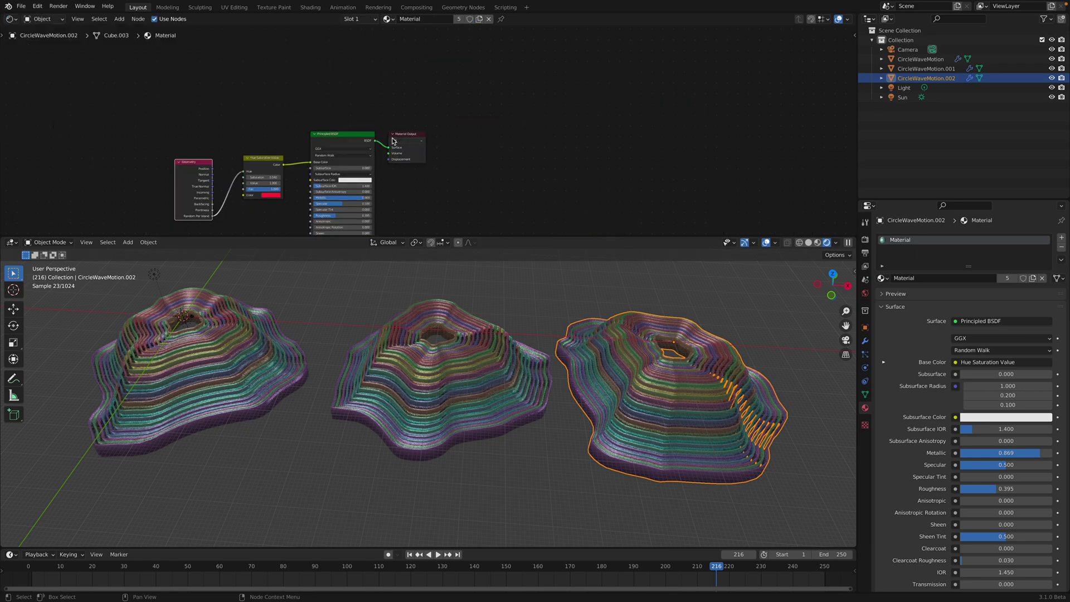
scroll(393, 141, "up", 3)
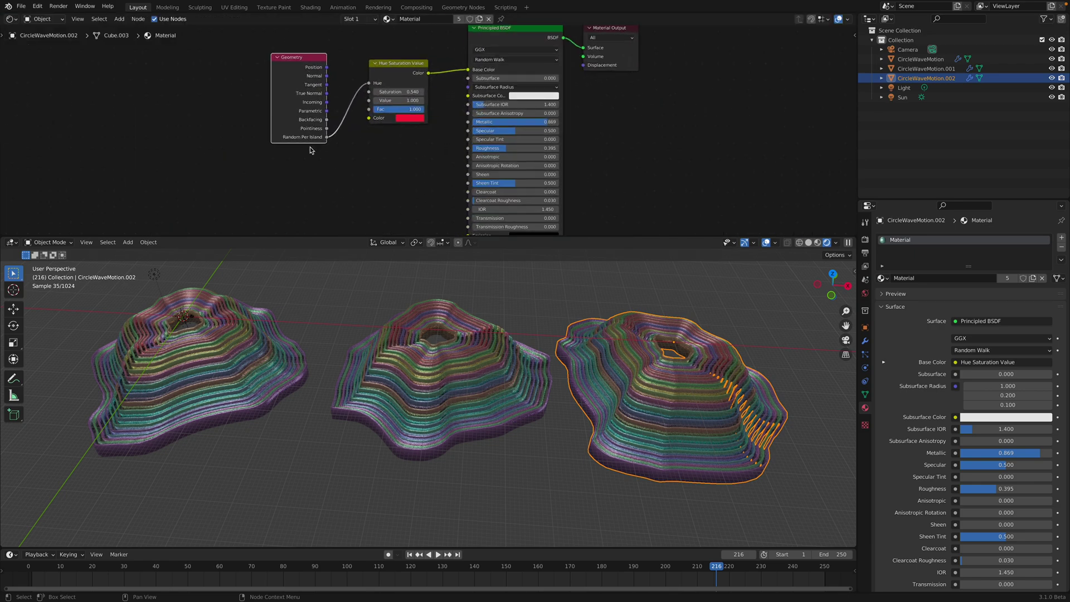
left_click_drag(395, 69, 392, 80)
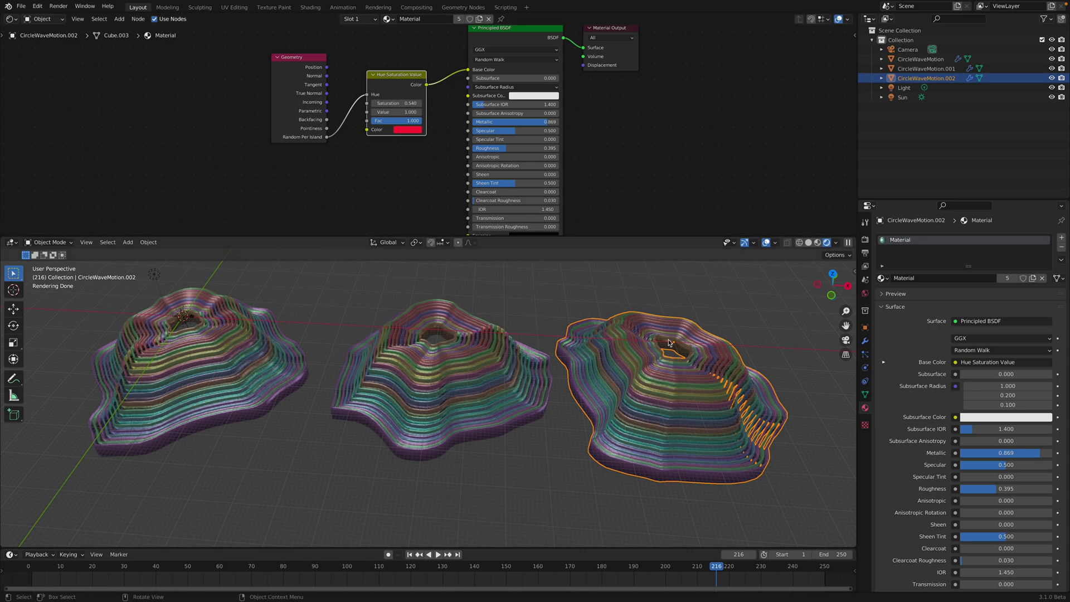
middle_click_drag(568, 92, 568, 101)
left_click_drag(525, 48, 522, 42)
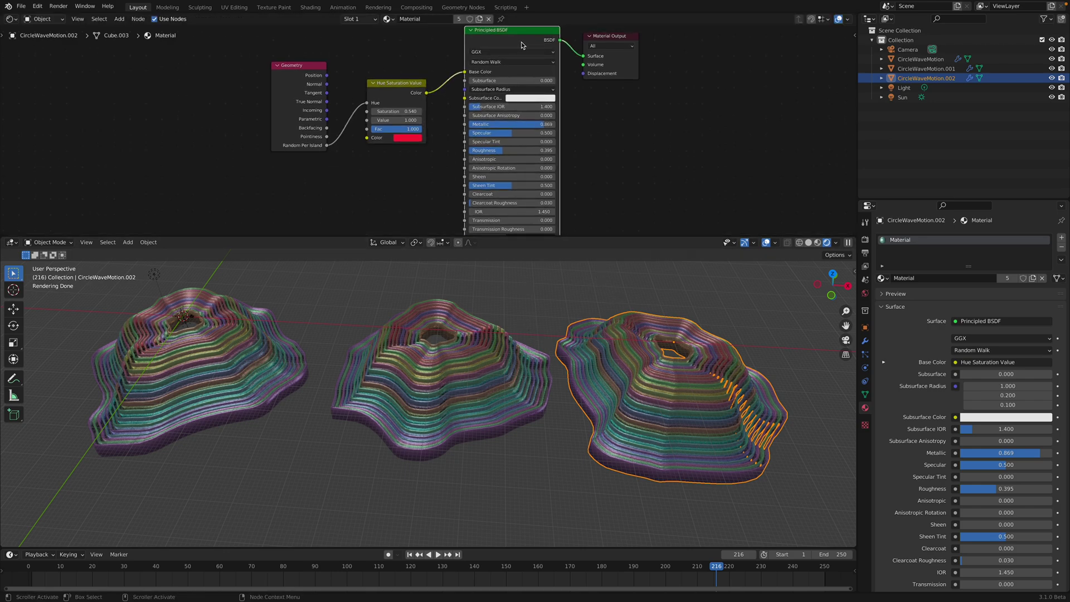
Change the Hue Saturation Value node's Color to salmon and connect the Geometry node's Random Per Island output to its Fac.
left_click(408, 141)
left_click(444, 52)
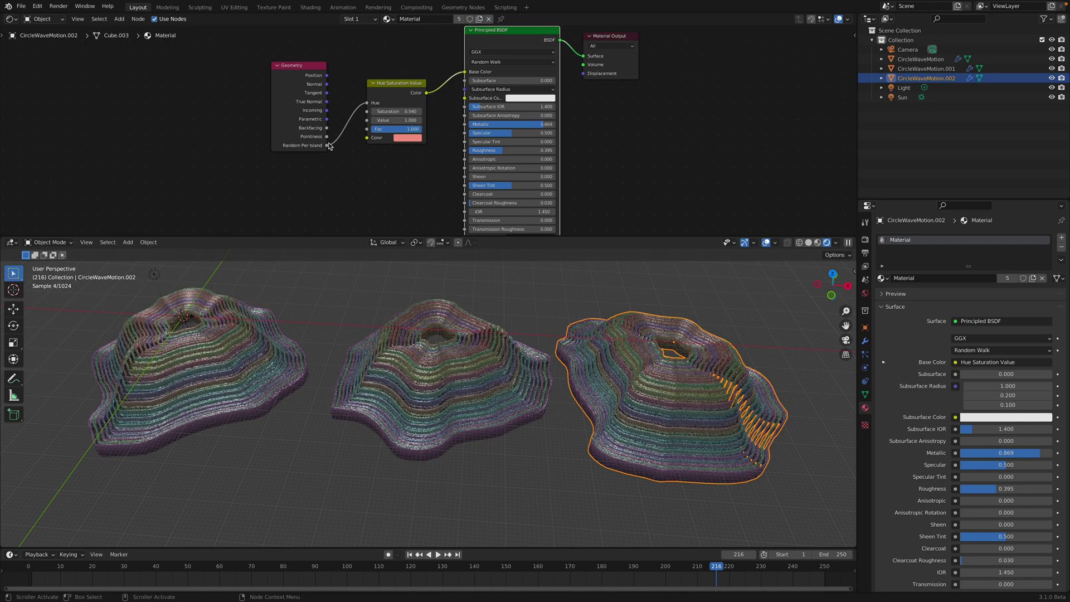
left_click_drag(327, 145, 367, 129)
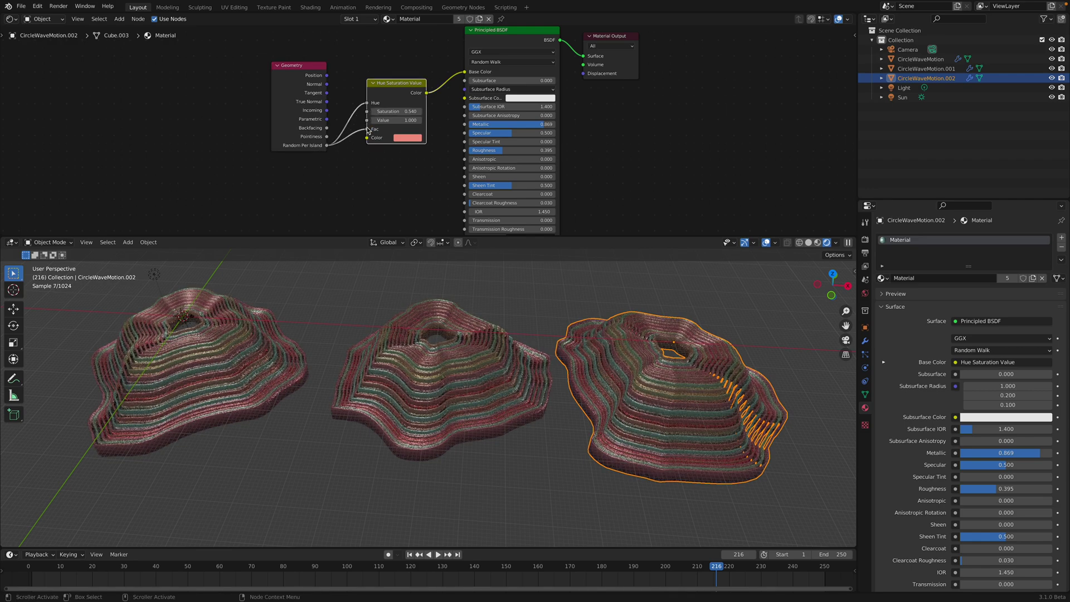
Set the Hue Saturation Value node's Color to light blue and its Saturation to 0.940, and deselect the wave object.
left_click(415, 139)
left_click(413, 48)
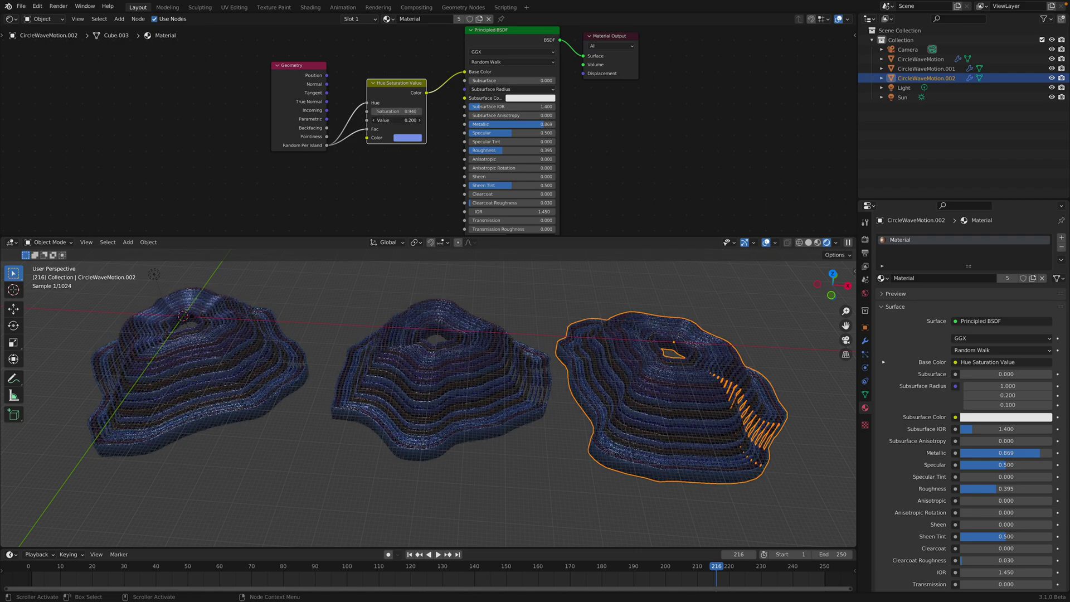
left_click(659, 305)
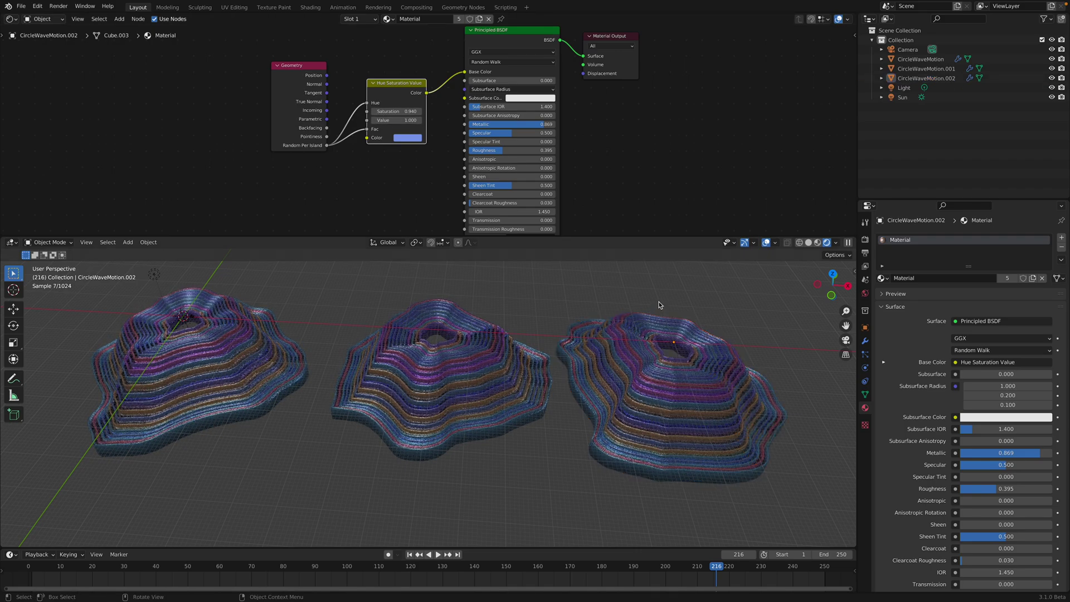
Change the Hue Saturation Value node's Color to green with hue 0.309, saturation 0.737 and value 0.800, and save the file.
left_click(406, 139)
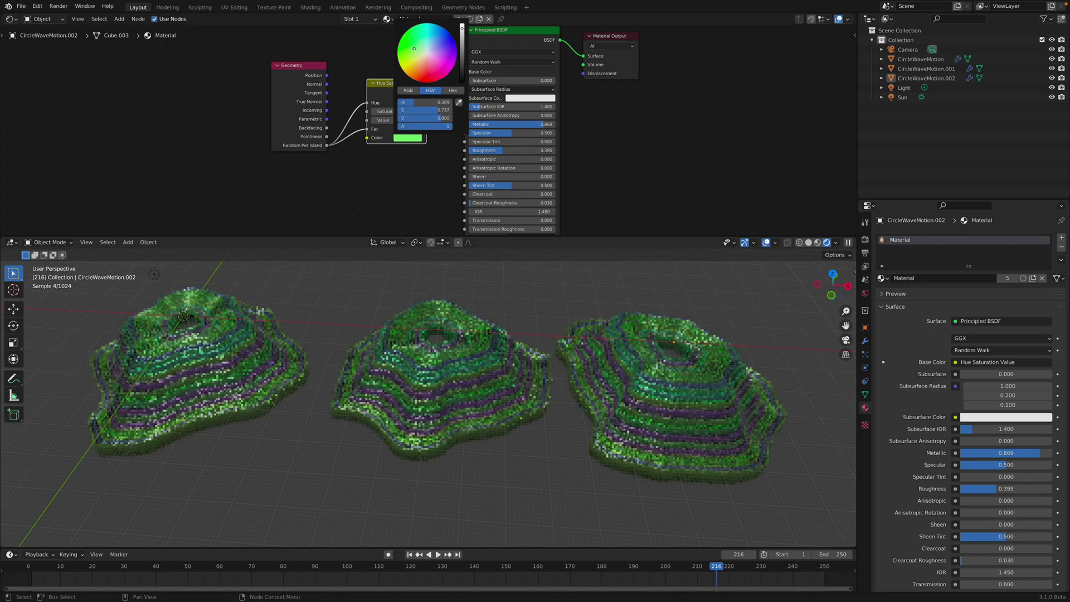
key("ctrl+s")
middle_click_drag(704, 290, 675, 335)
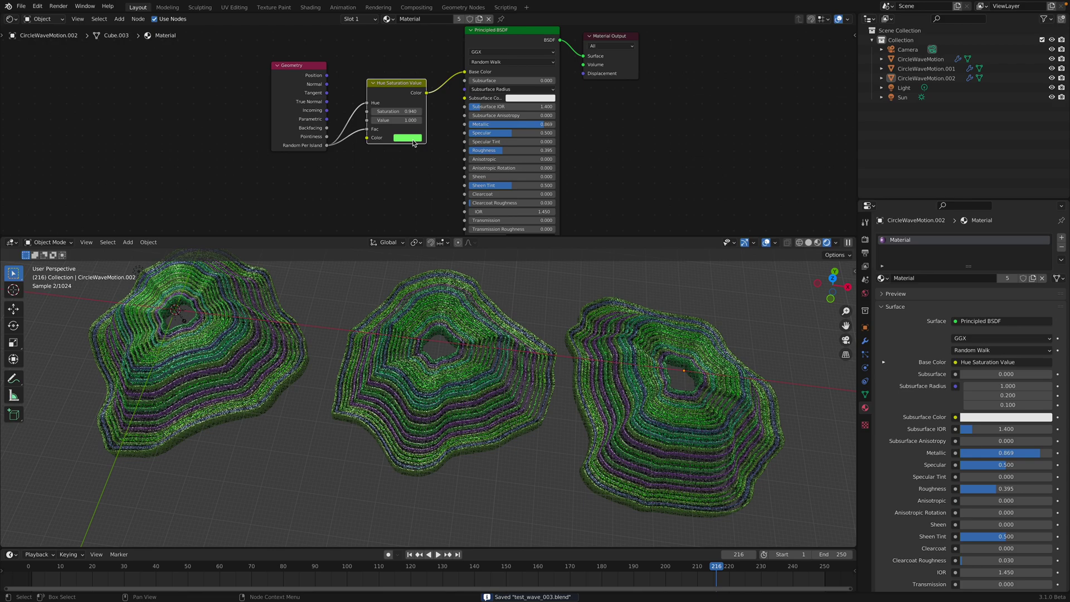
Change the Hue Saturation Value node's Color to salmon pink.
left_click(408, 137)
left_click(428, 59)
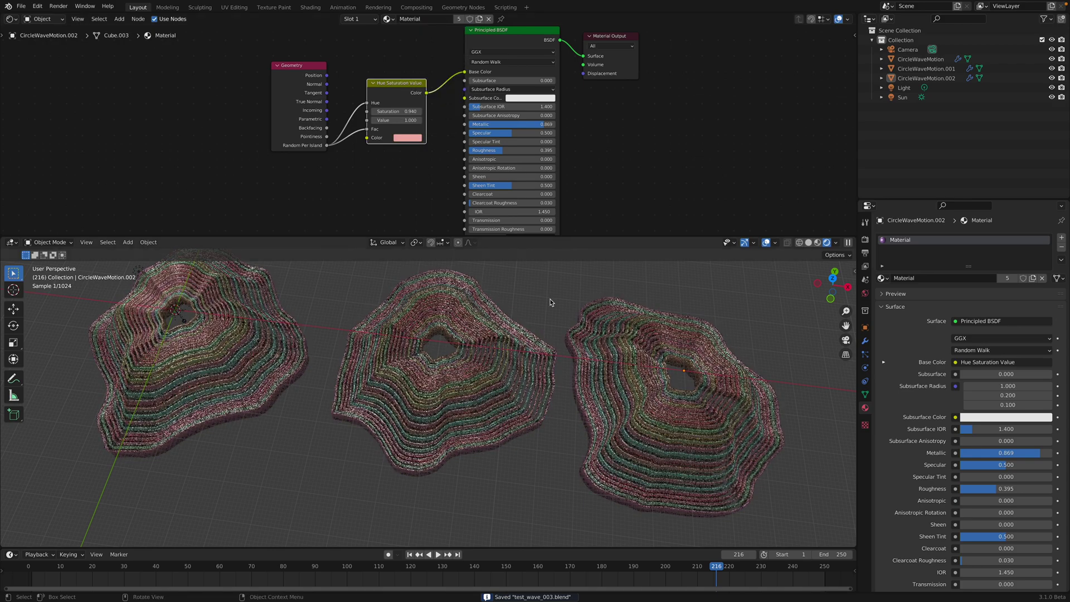
scroll(452, 330, "down", 3)
Select each of the three wave objects in turn, clear the selection, and view the rings from a lower angle.
left_click(306, 344)
left_click(446, 340)
left_click(608, 348)
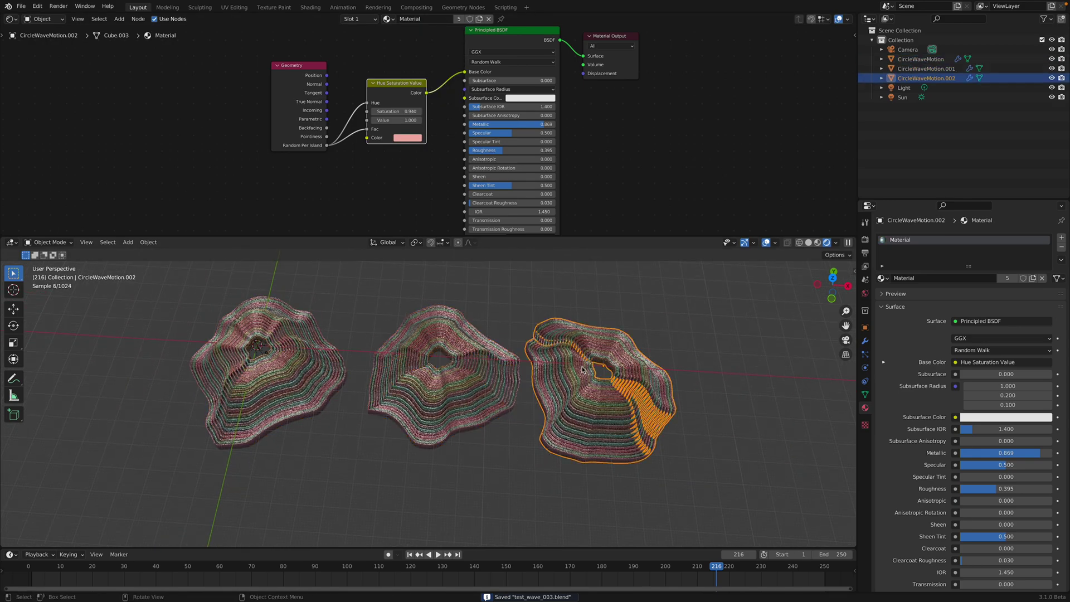
key("alt+a")
middle_click_drag(613, 364, 628, 396)
middle_click_drag(819, 293, 701, 355)
Select the third wave object and show its whole BS_Circle_Wave node tree in the Geometry Node Editor.
left_click(700, 356)
left_click(11, 18)
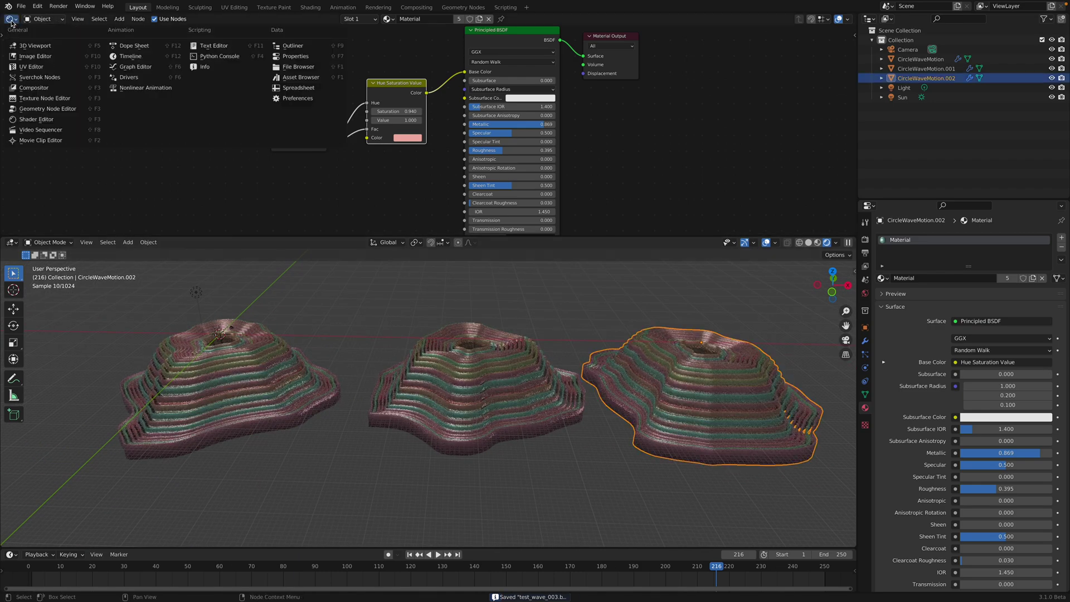
left_click(39, 109)
key("Home")
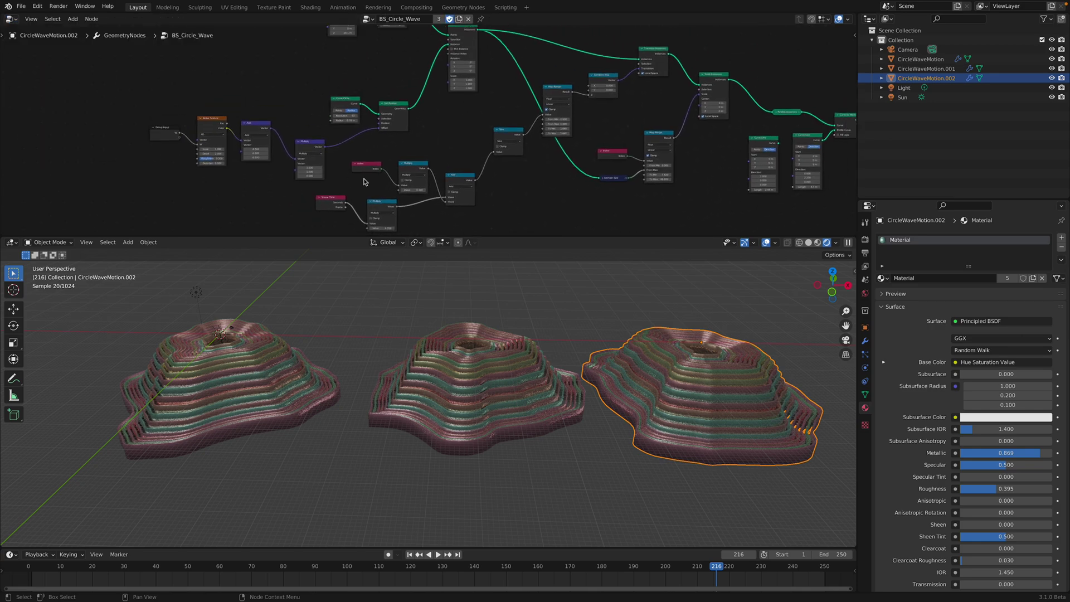
Reposition the Resample Curve node in the BS_Circle_Wave tree and select the Scale Instances node.
left_click_drag(337, 47, 389, 70)
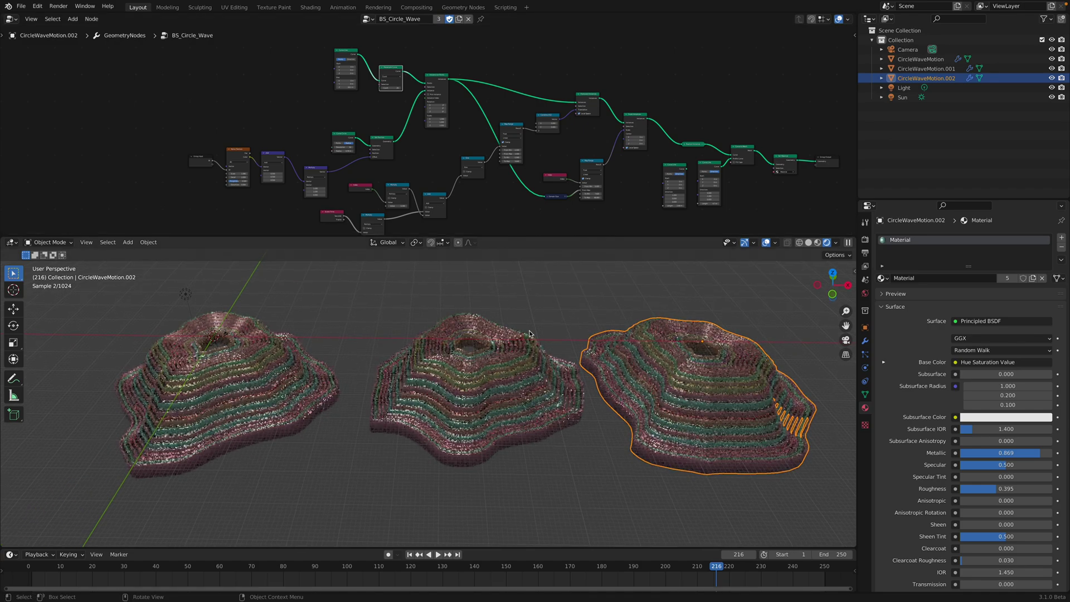
scroll(539, 146, "up", 3)
scroll(530, 142, "up", 2)
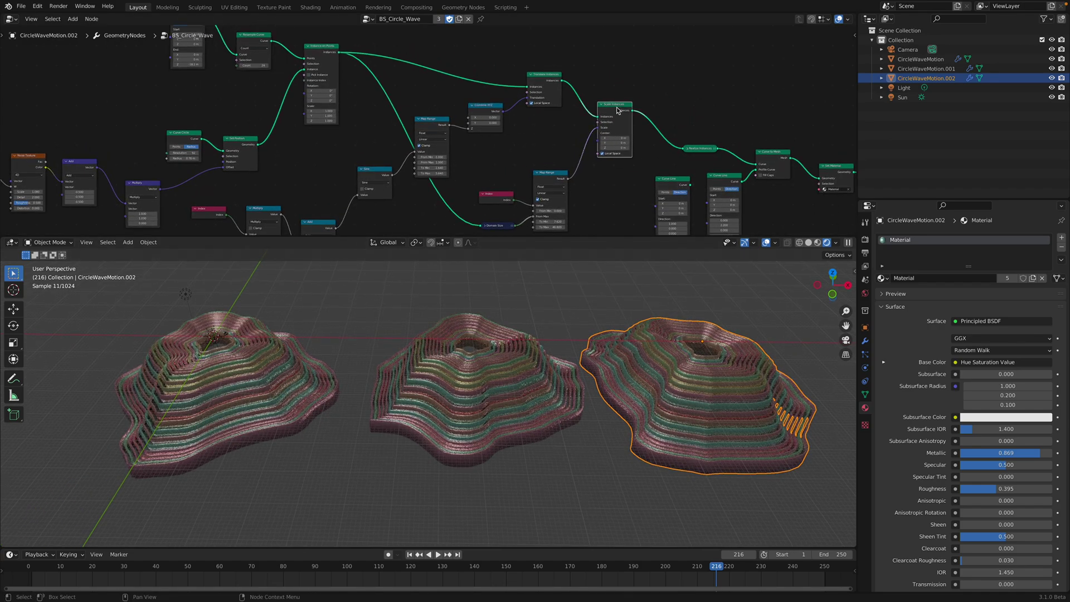
middle_click_drag(606, 332, 694, 398)
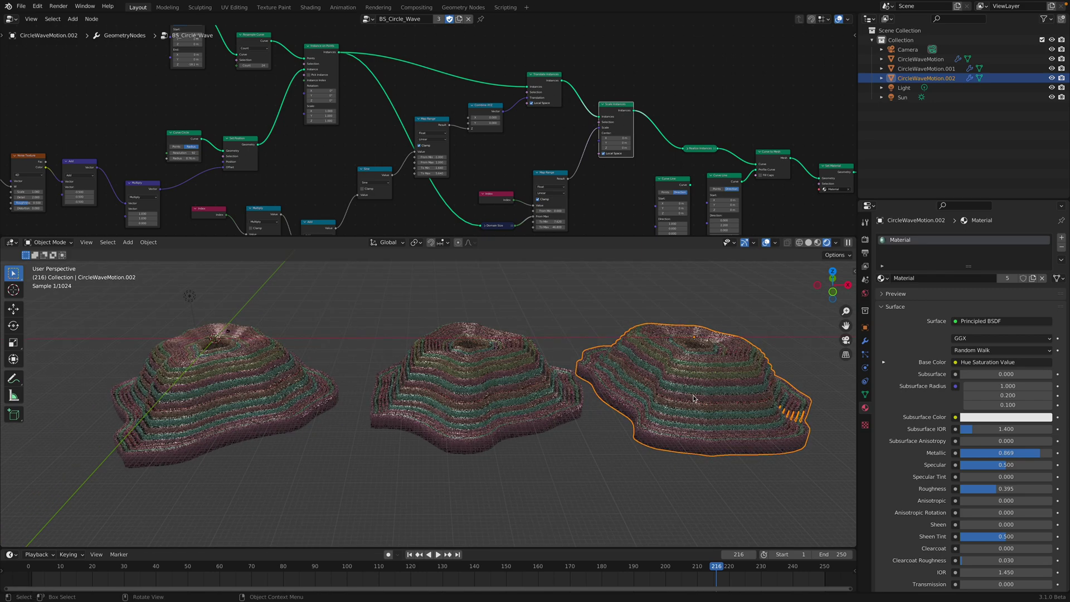